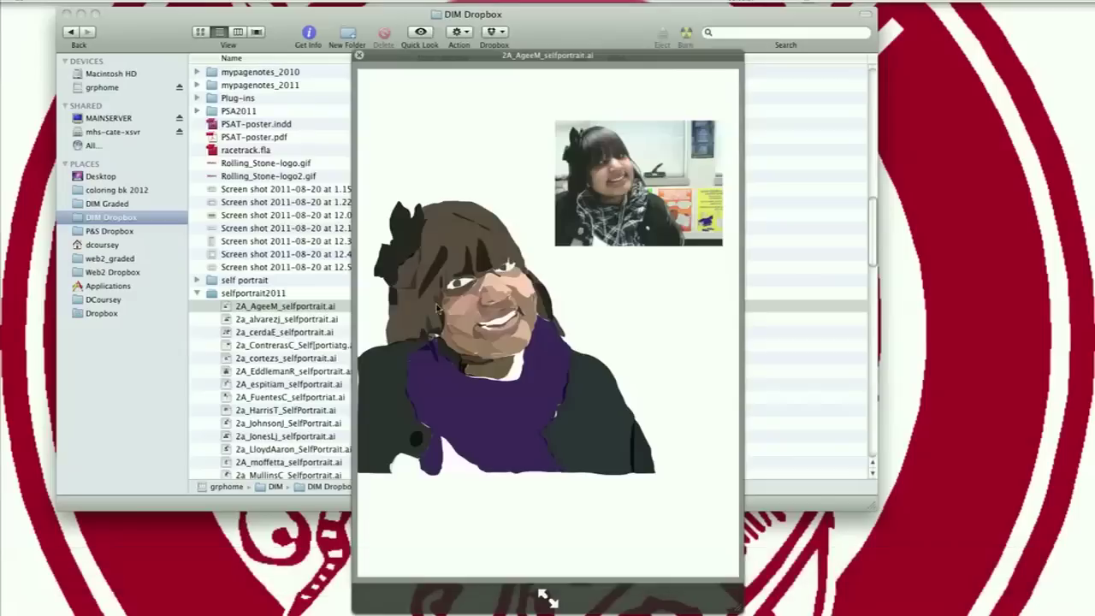
- Browse the Quick Look previews of the example self-portrait files in the selfportrait2011 folder
key("Down")
key("Down")
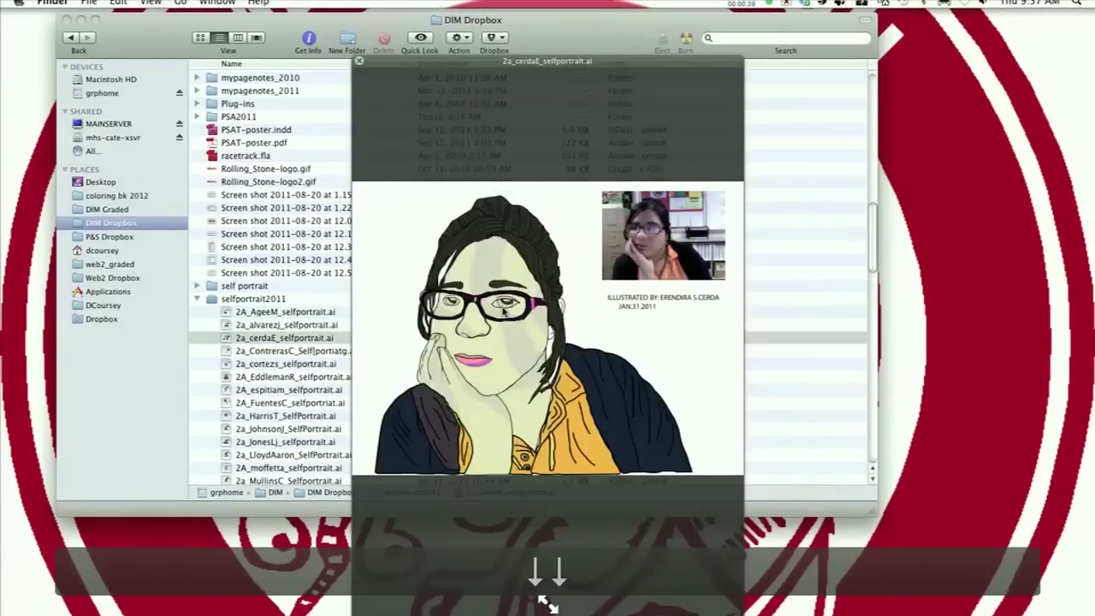
key("Down")
key("Down")
key("Down")
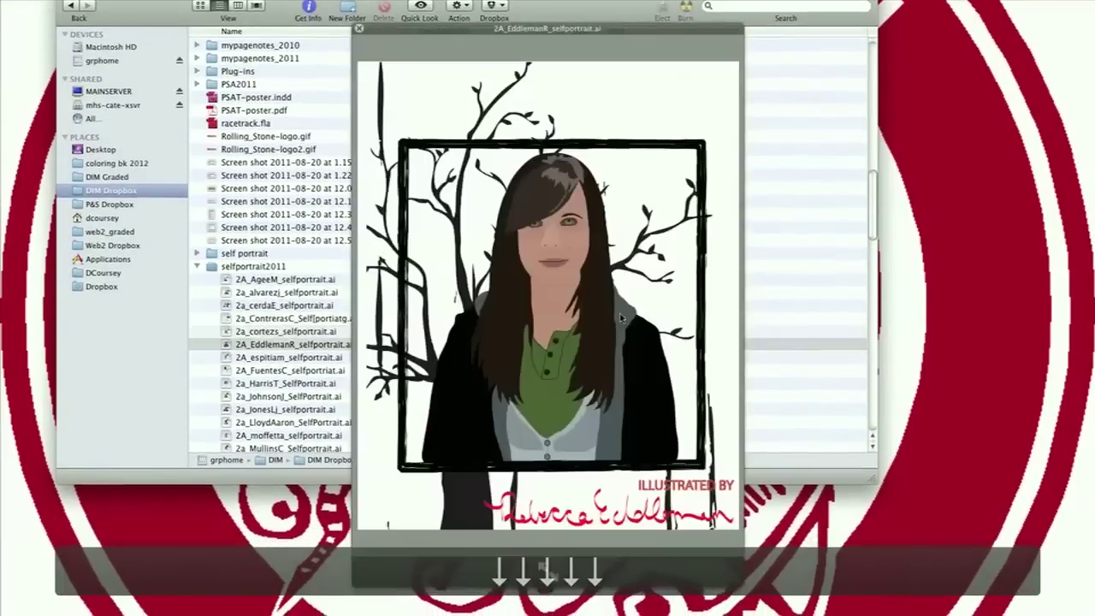
key("Down")
key("Down")
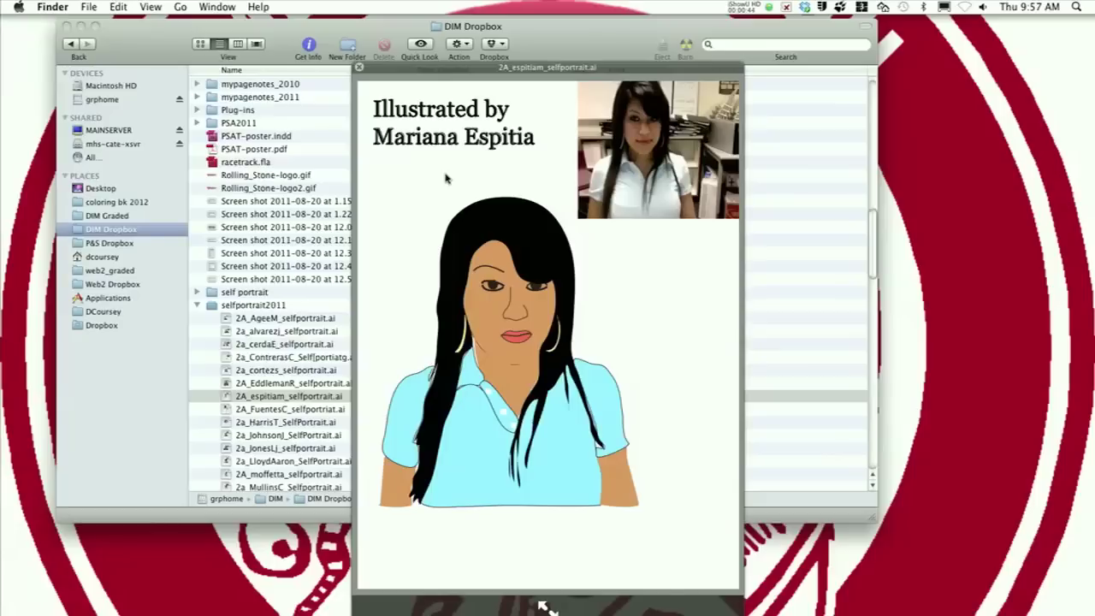
key("Down")
key("Down")
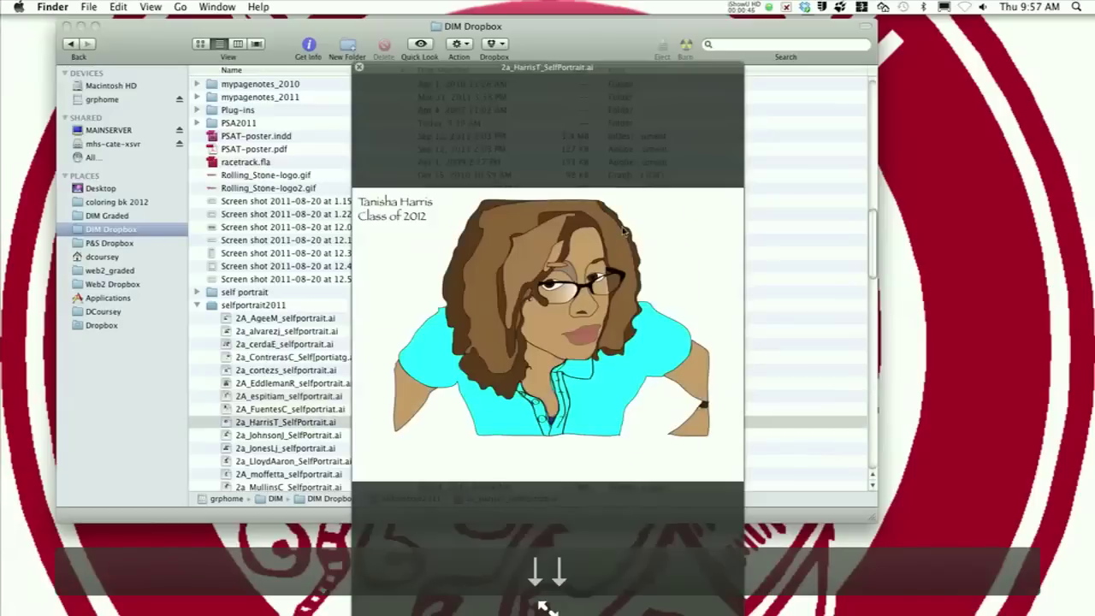
key("Down")
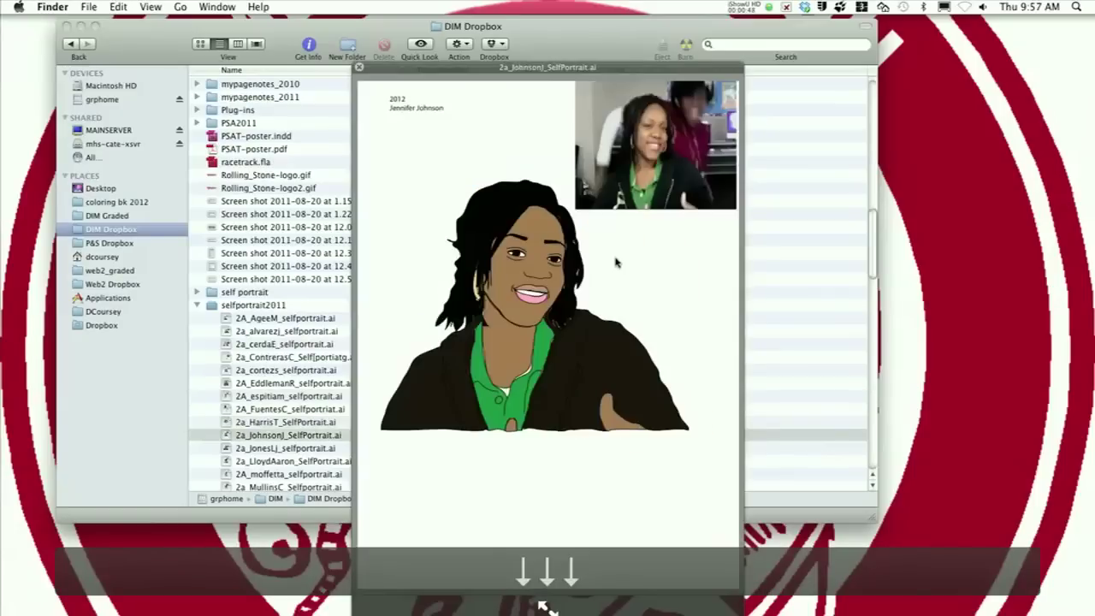
key("Down")
key("Down")
key("Down")
key("Down")
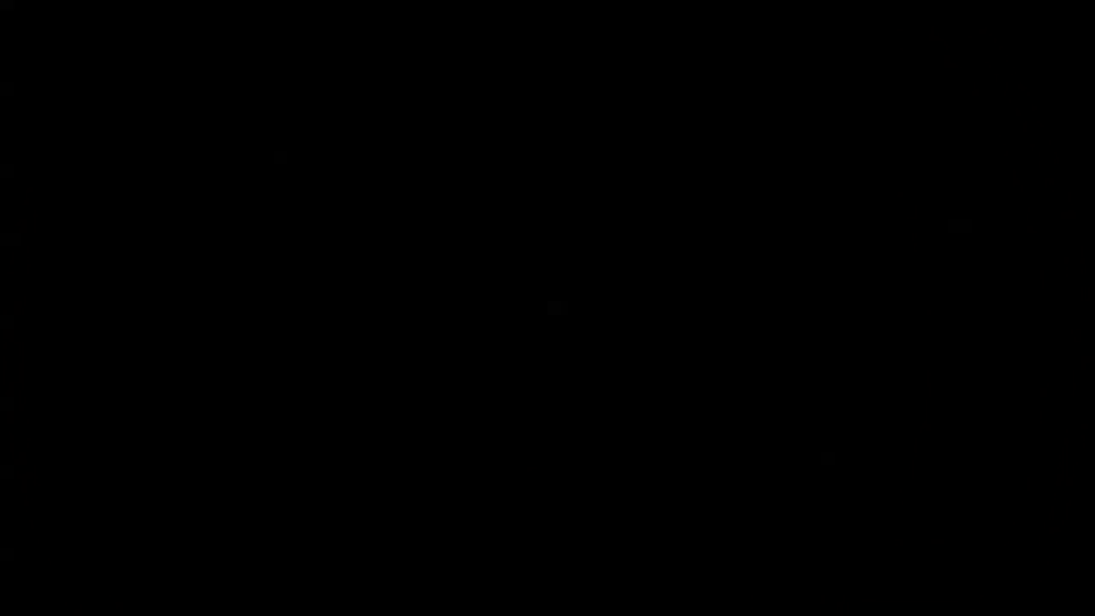
key("Down")
key("Down")
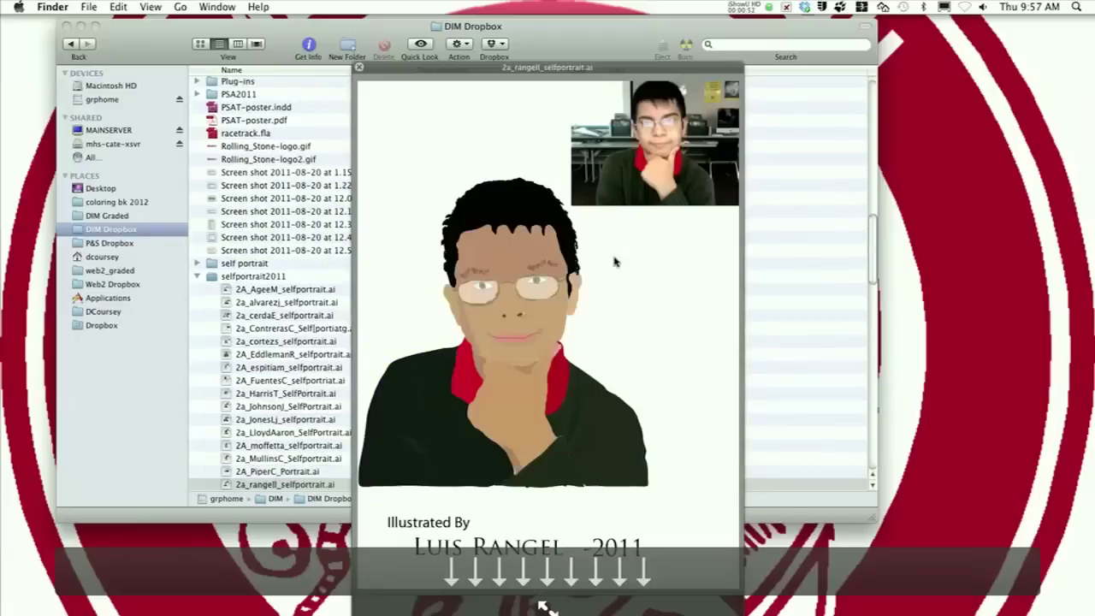
key("Down")
key("Down")
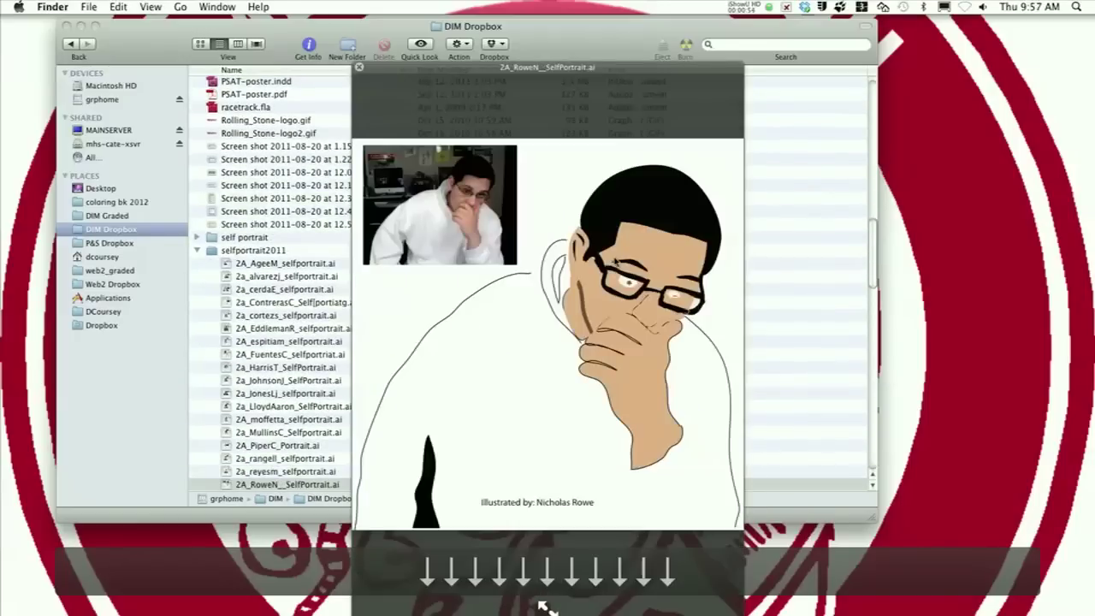
key("Down")
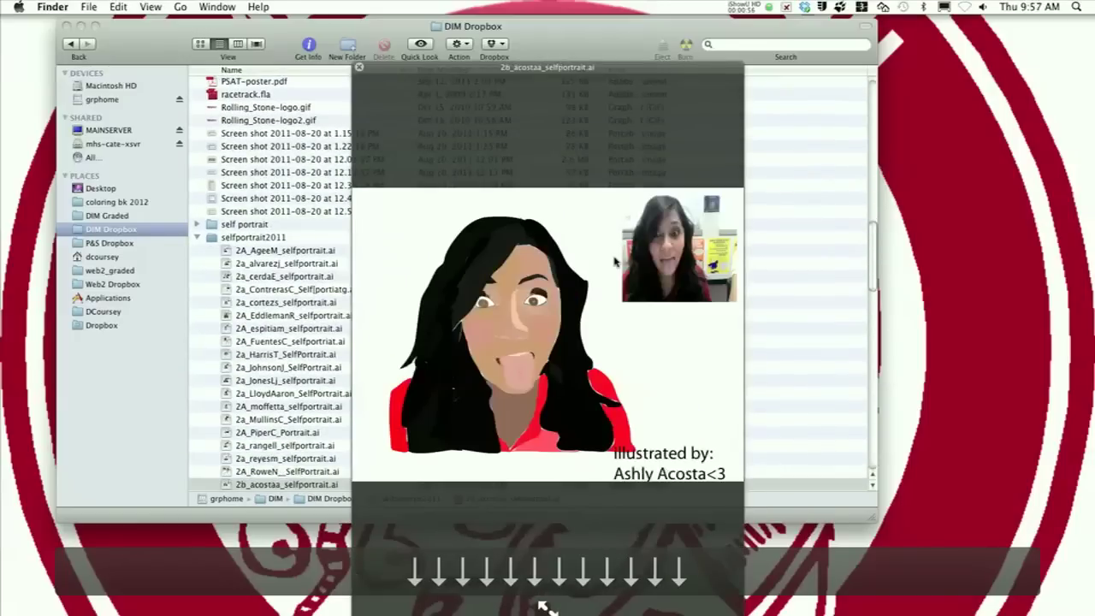
key("Down")
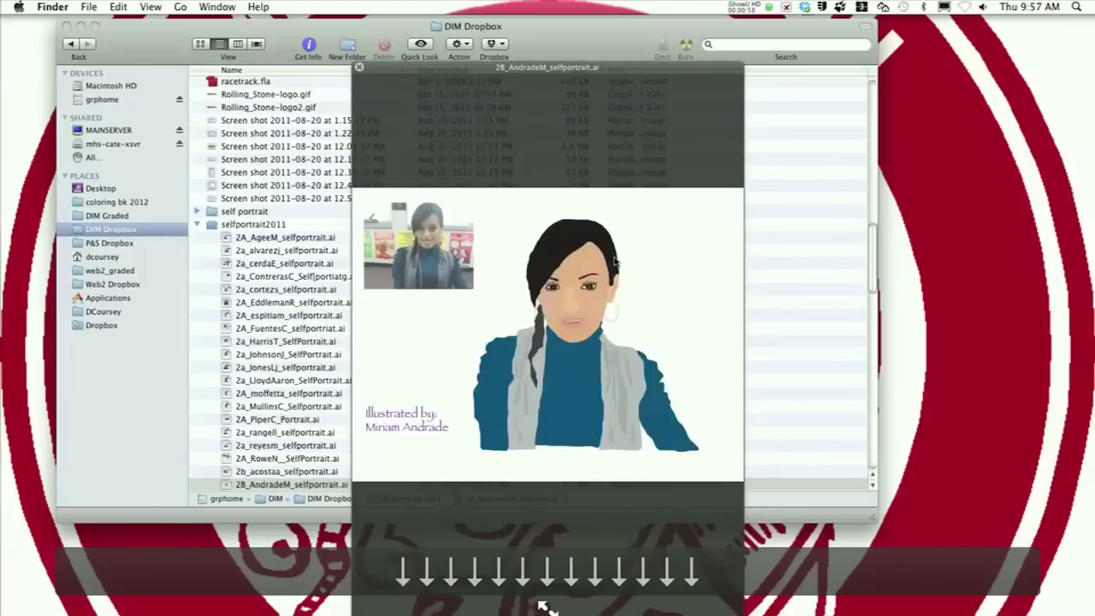
key("Down")
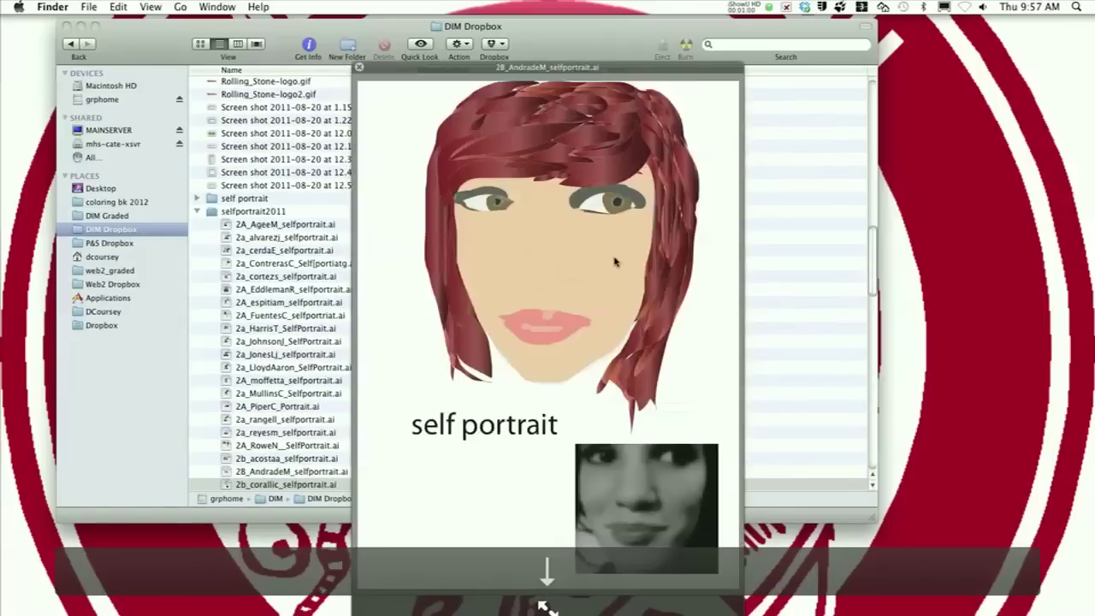
key("Down")
key("Down")
key("Down")
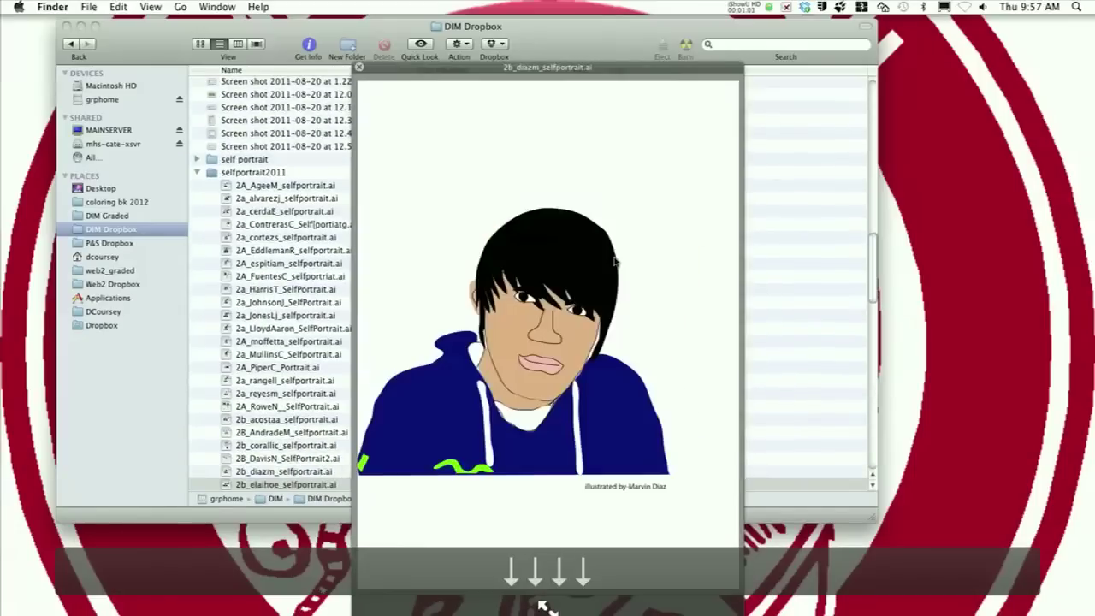
key("Down")
key("Down")
key("Down")
key("Down")
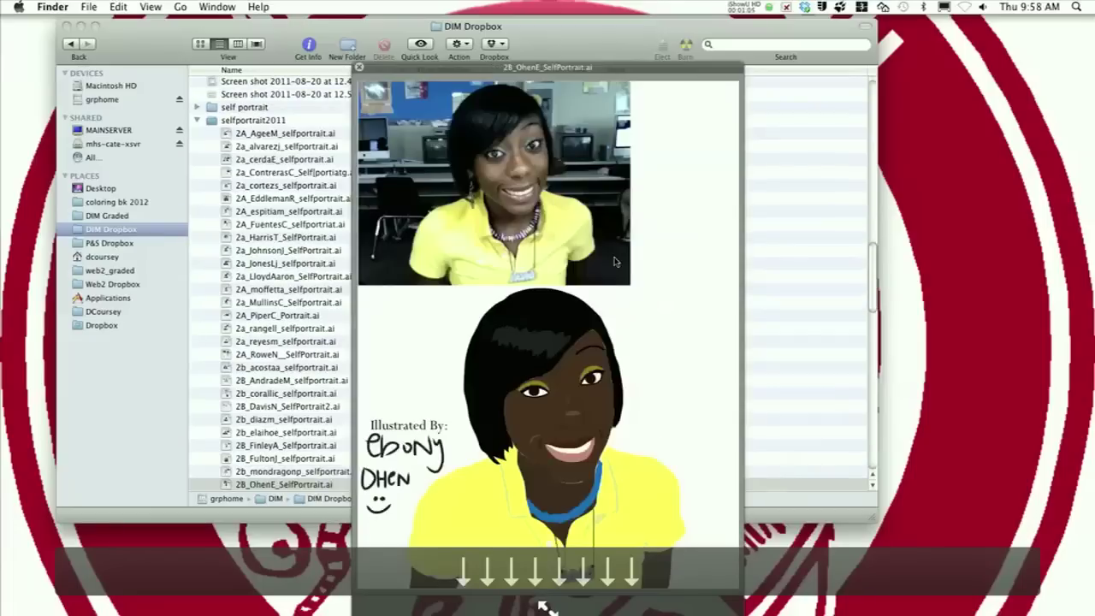
key("Down")
key("Down")
key("Down")
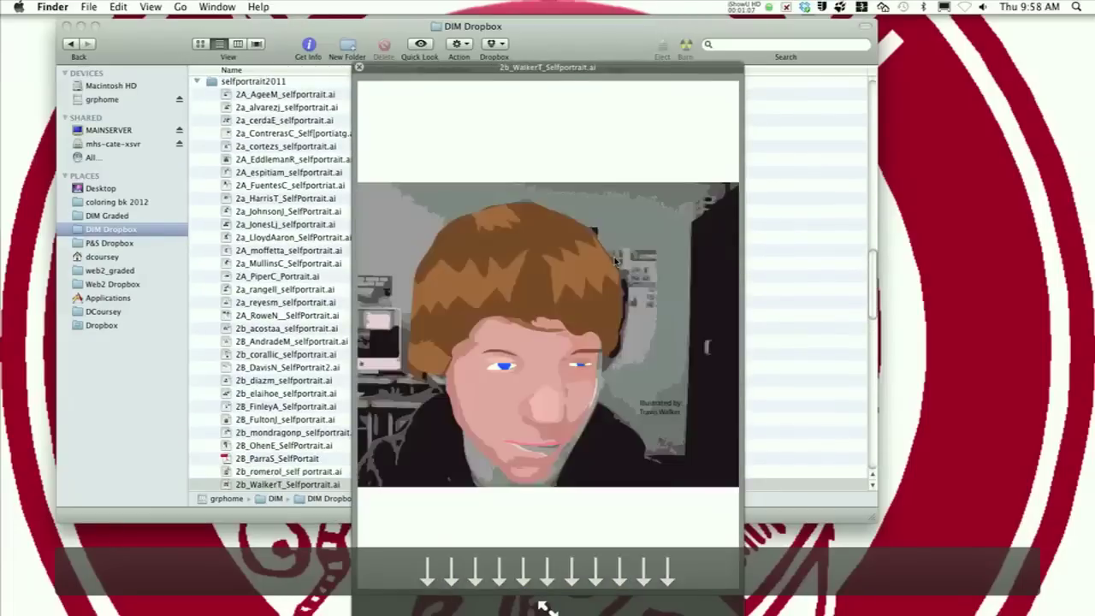
key("space")
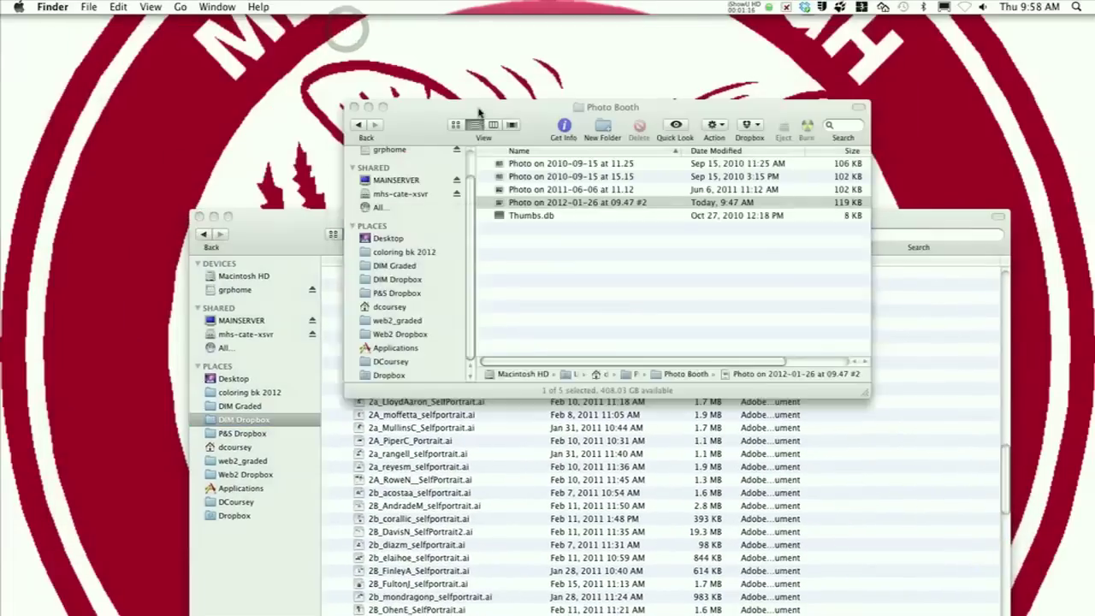
- Preview "Photo on 2012-01-26 at 09.47 #2" from the Photo Booth folder and open it in Adobe Illustrator CS4 with the image selected
left_click(479, 111)
key("space")
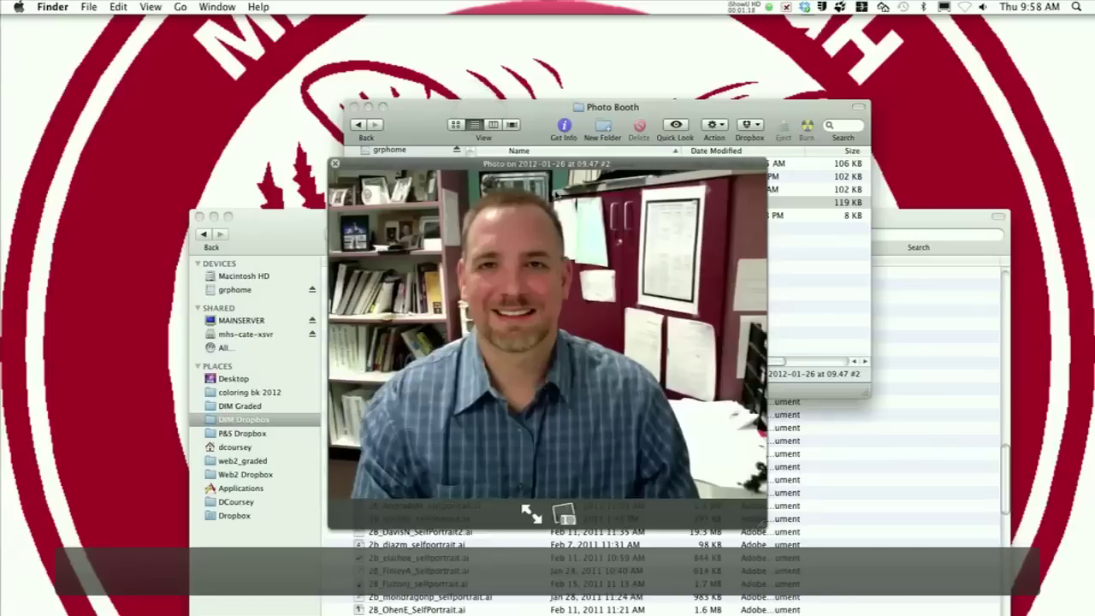
key("space")
right_click(558, 203)
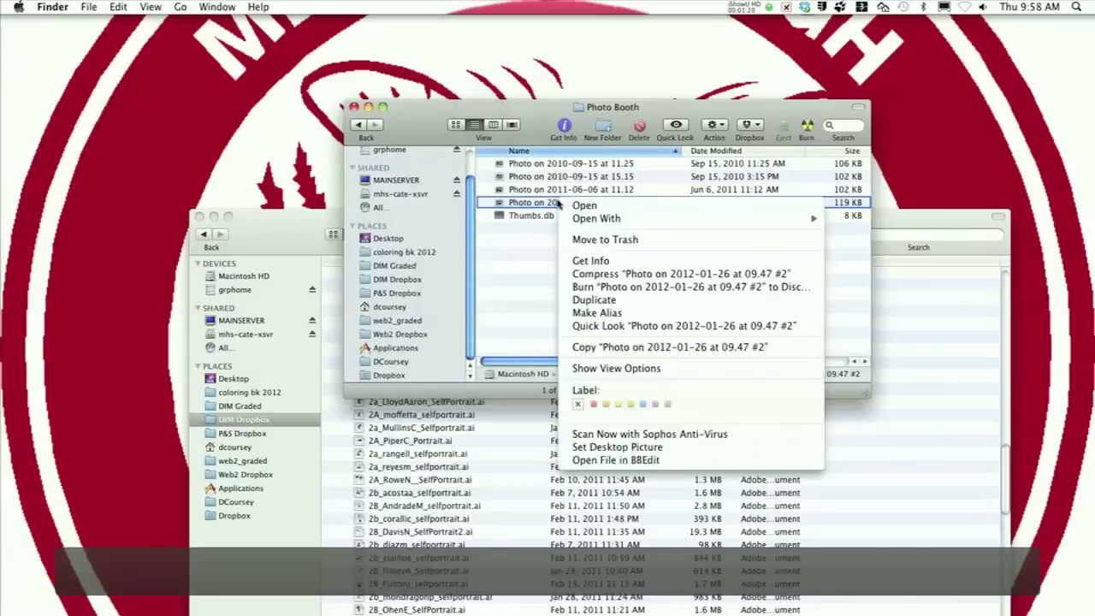
mouse_move(675, 221)
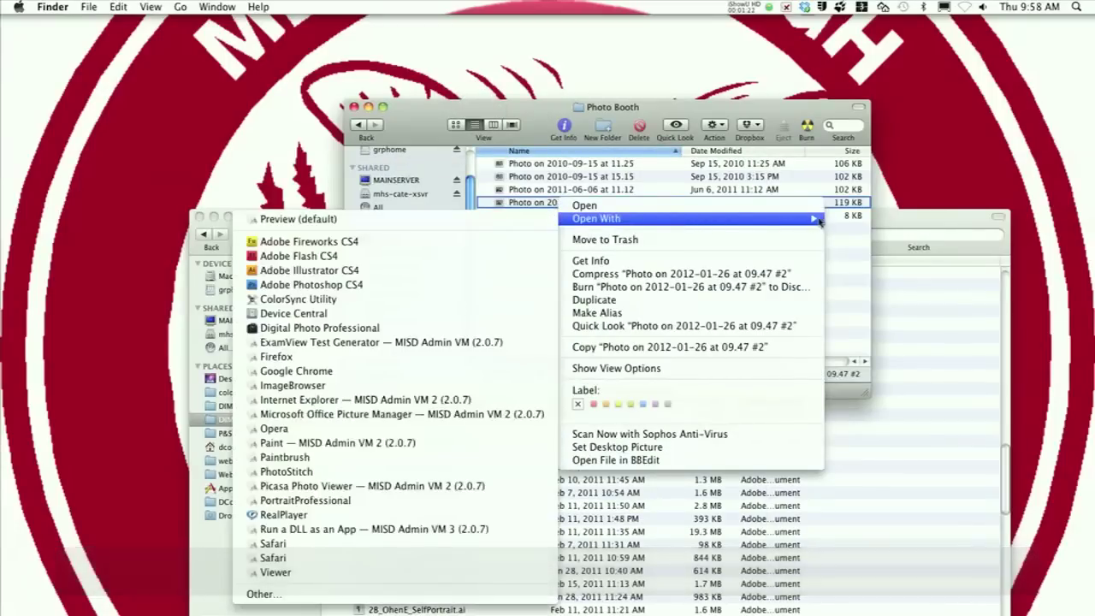
left_click(409, 272)
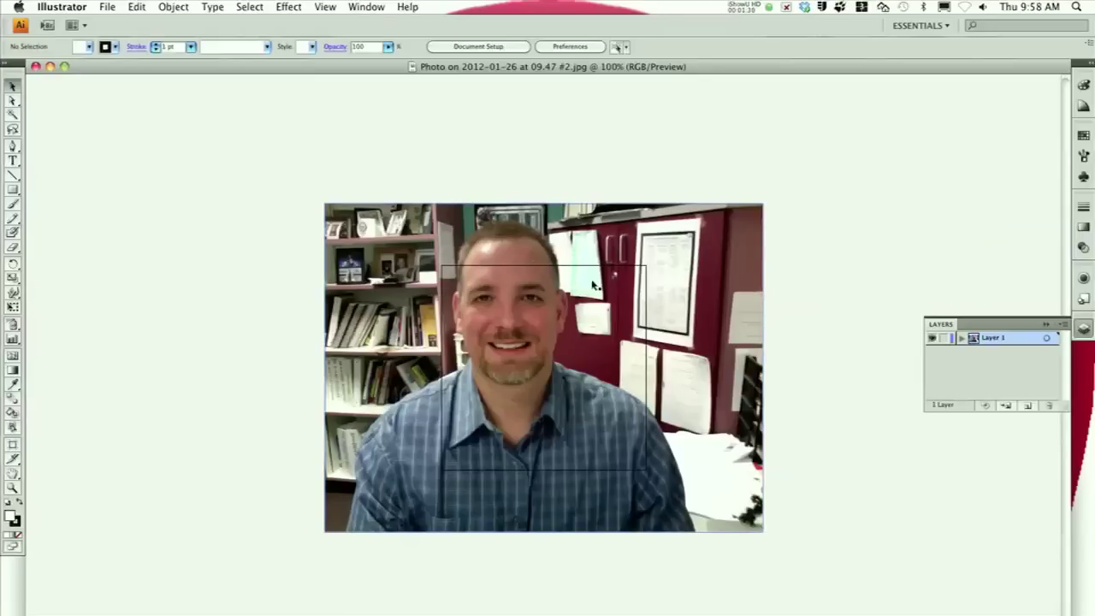
left_click(682, 281)
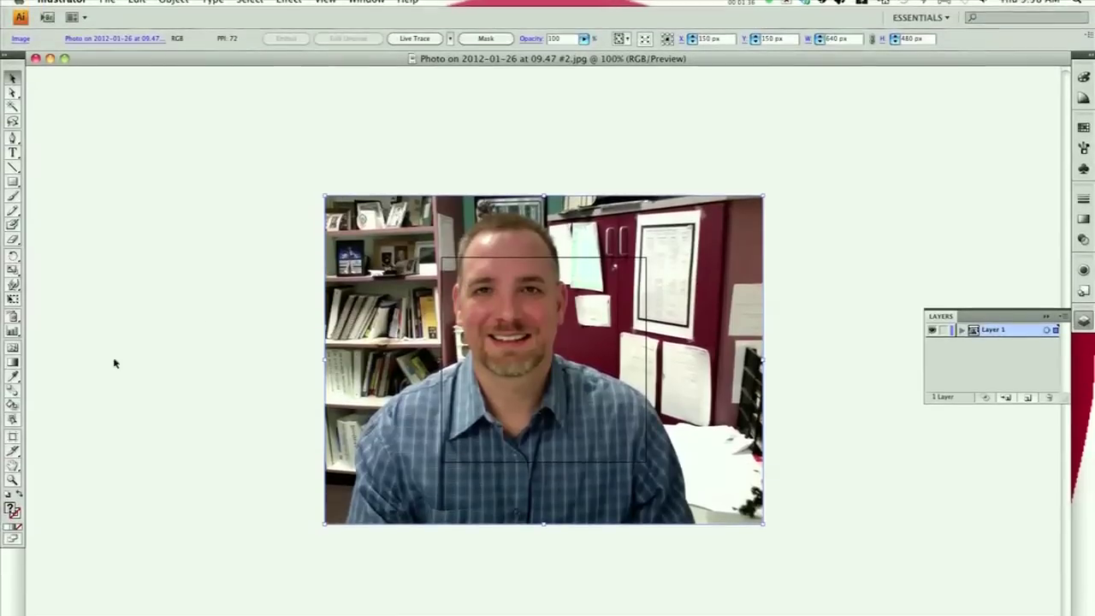
- Switch to Firefox to review the Self Portrait assignment's steps, grading criteria and examples, and return to Illustrator
left_click(115, 590)
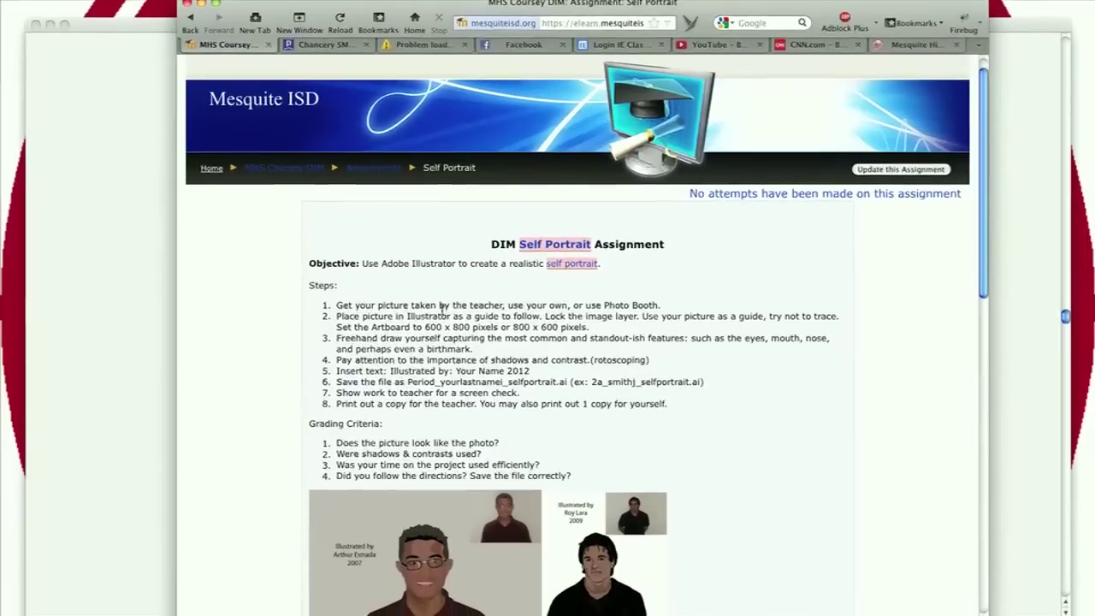
scroll(445, 310, "down", 3)
scroll(543, 297, "down", 6)
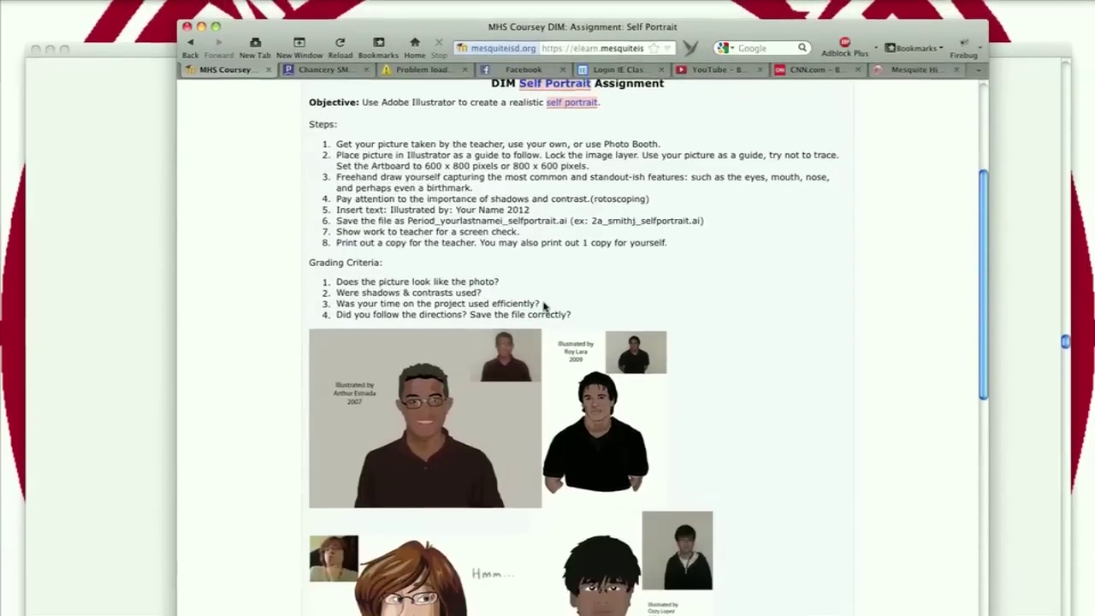
scroll(542, 304, "up", 6)
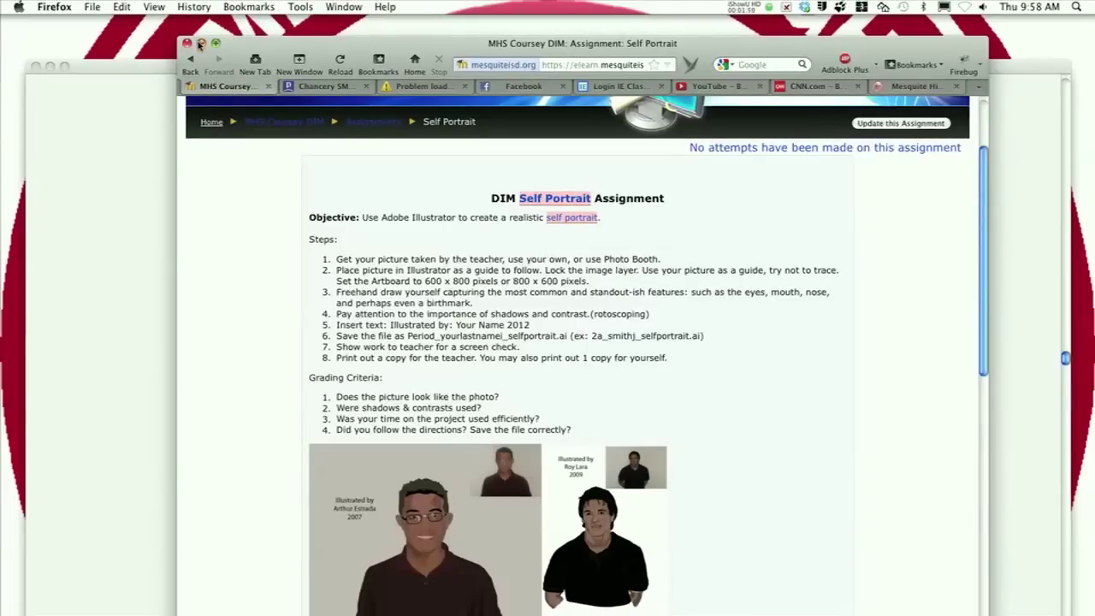
left_click(201, 43)
left_click(386, 162)
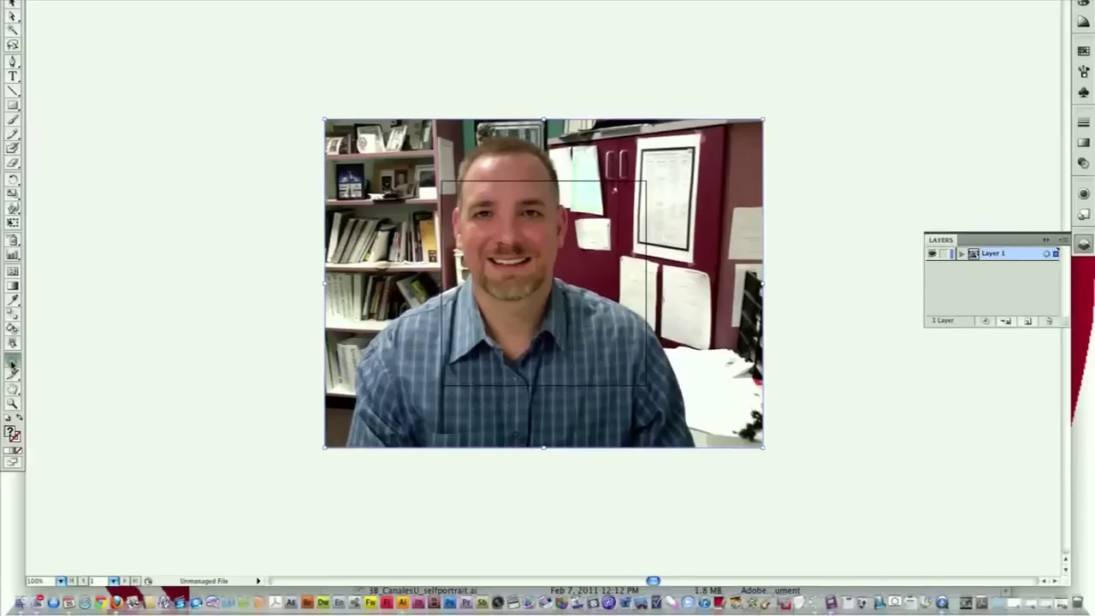
- Resize the artboard to 800 px wide and 600 px high
left_click(12, 362)
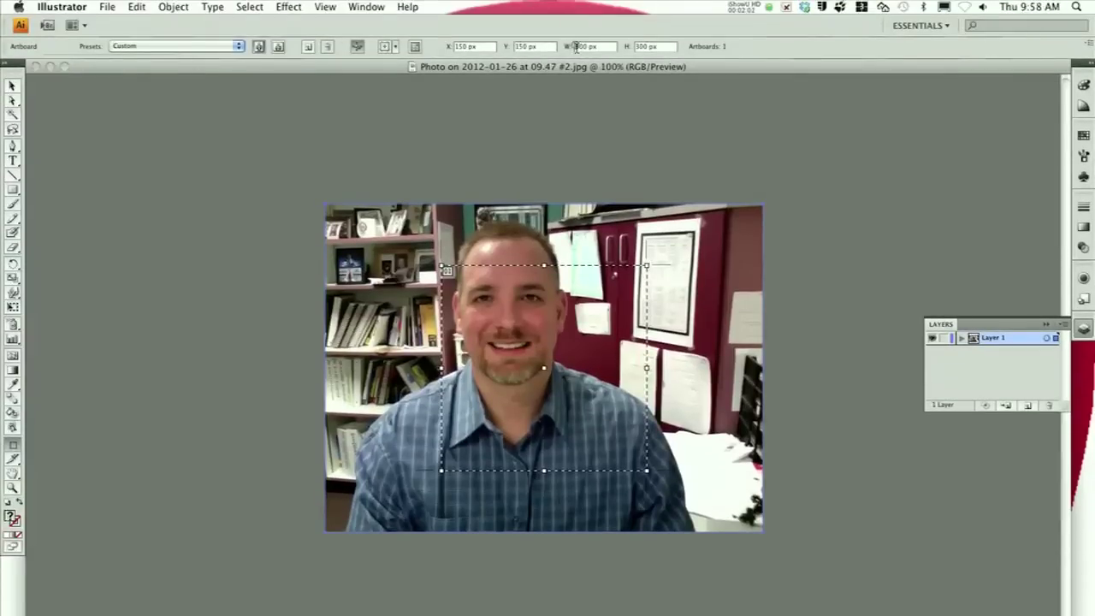
type("8")
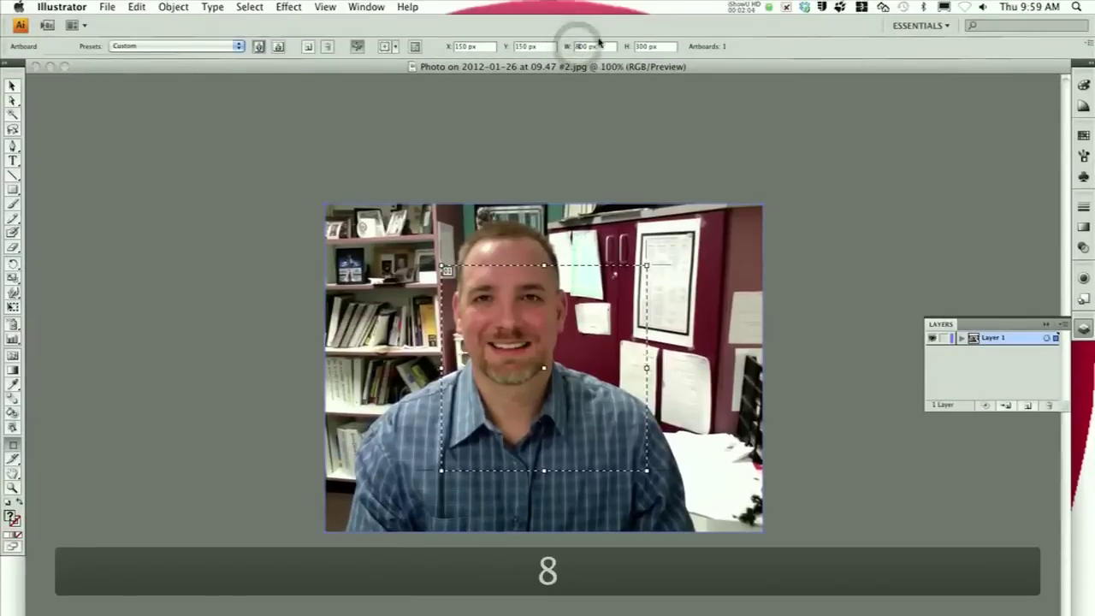
left_click_drag(640, 47, 634, 46)
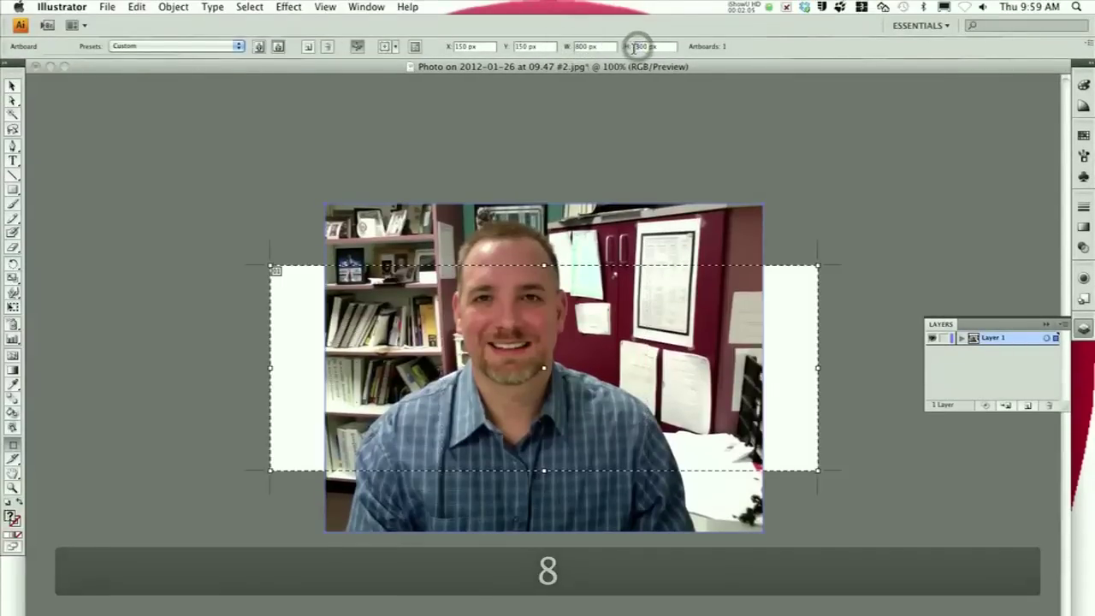
type("6")
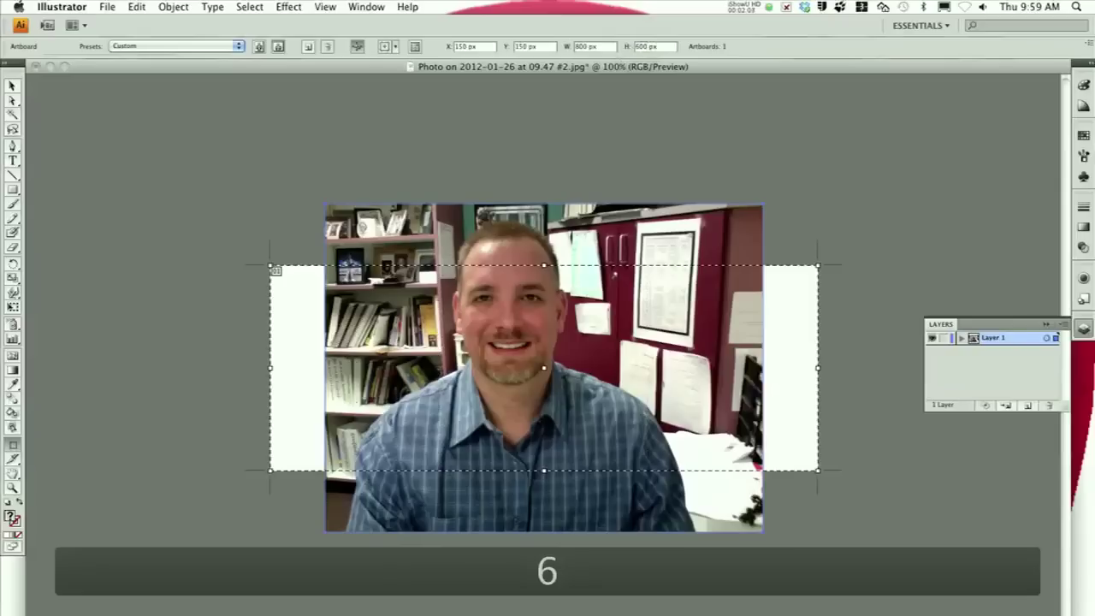
key("Return")
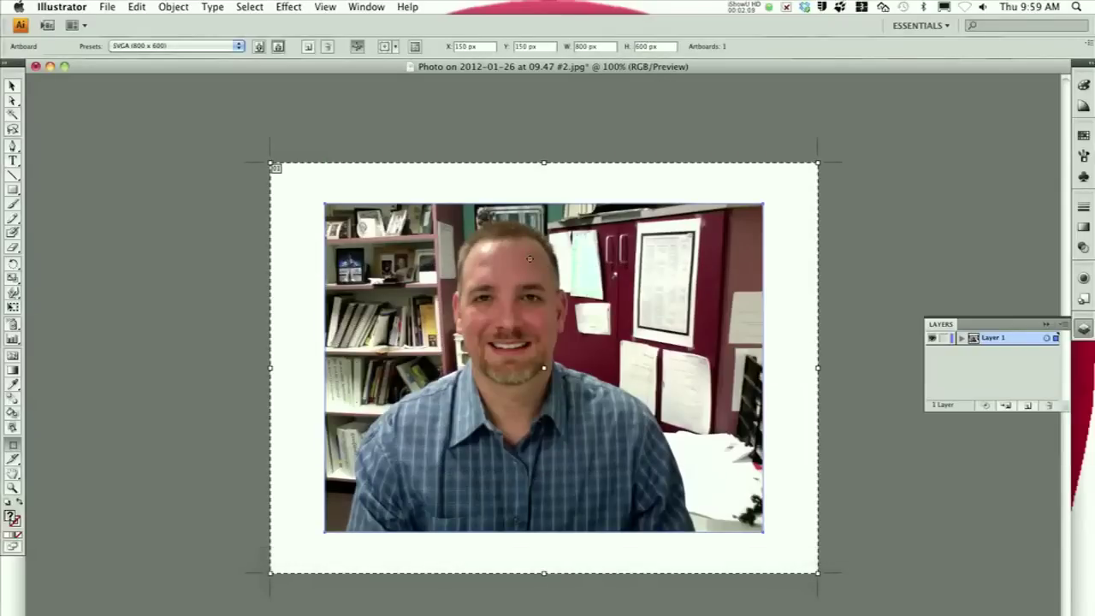
- Enlarge the photo proportionally to about 698 x 523.5 px and place it against the artboard's bottom edge, centred horizontally
left_click(12, 86)
left_click_drag(325, 204, 282, 173)
left_click_drag(437, 294, 456, 337)
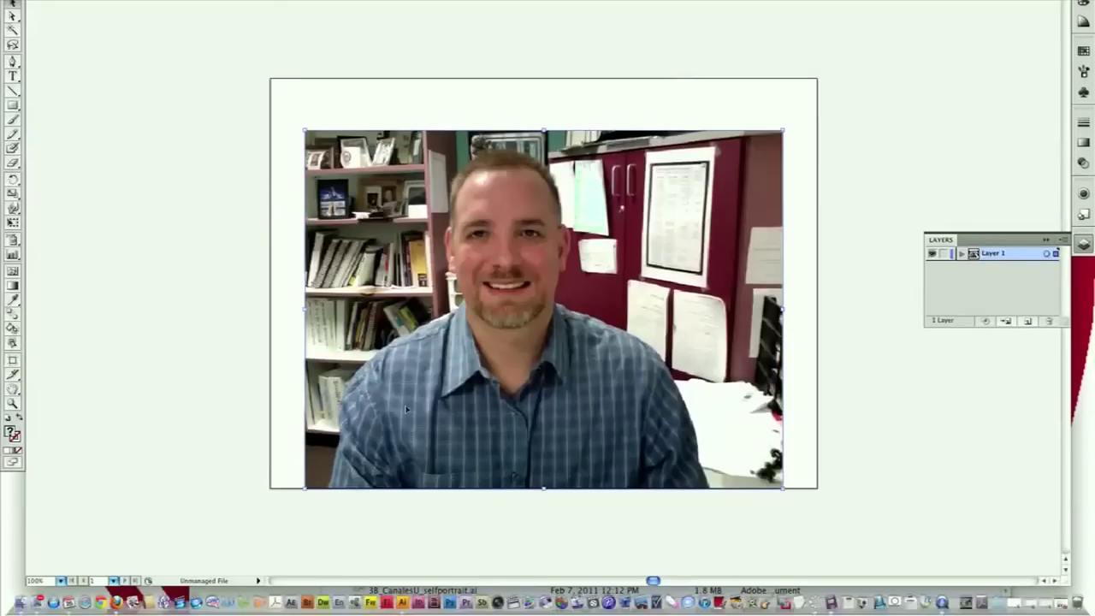
- Expand Layer 1 to list the image inside it
left_click(961, 253)
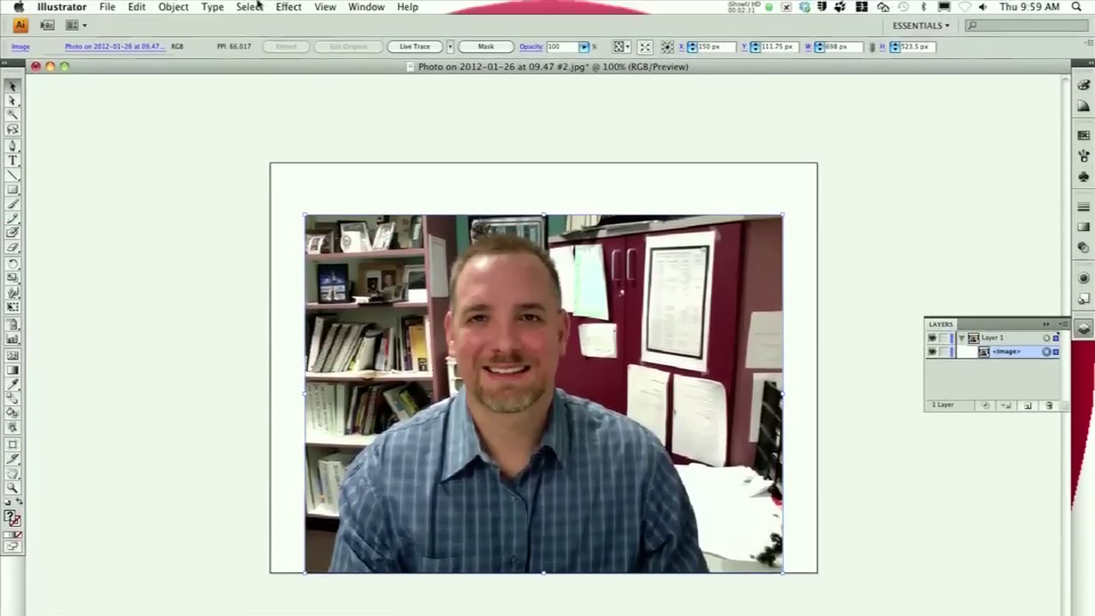
left_click(368, 7)
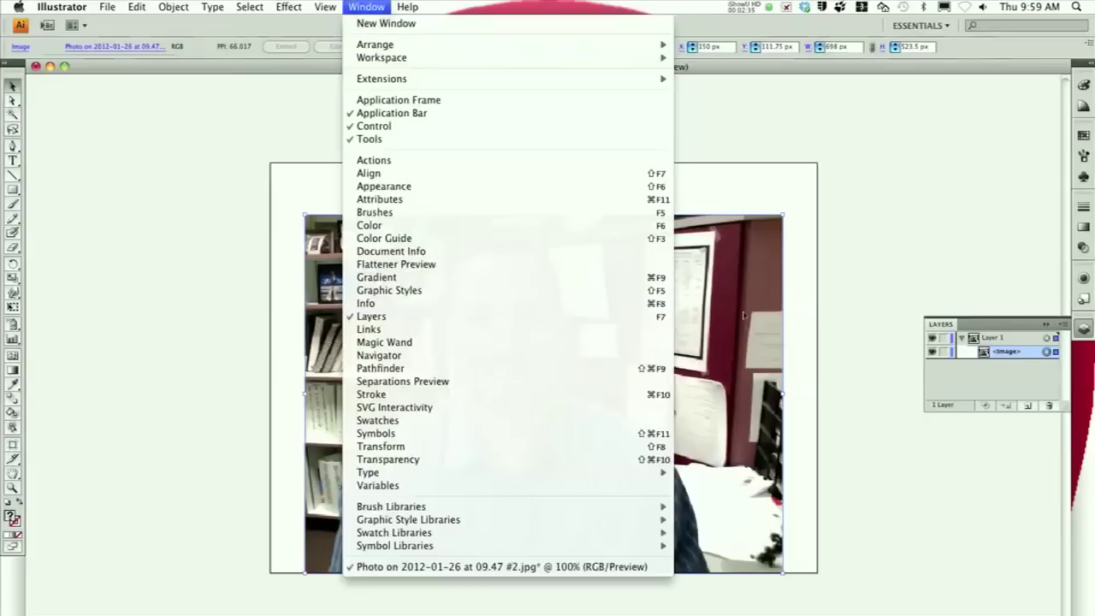
left_click(1006, 323)
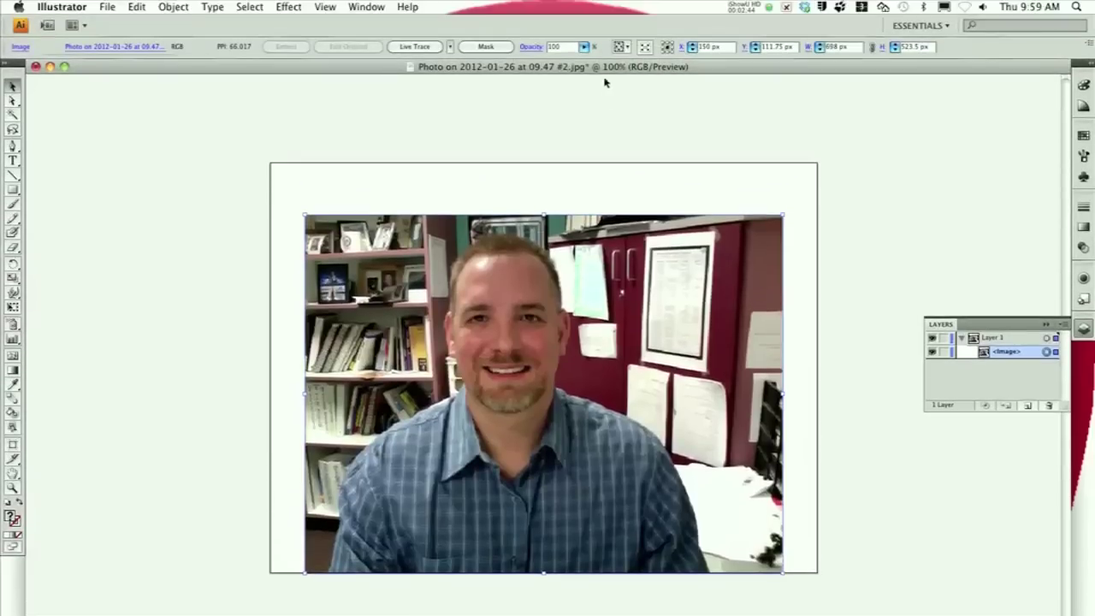
- Reduce the photo's opacity to 40% and lock the image item inside Layer 1
left_click(586, 48)
left_click_drag(573, 66, 540, 62)
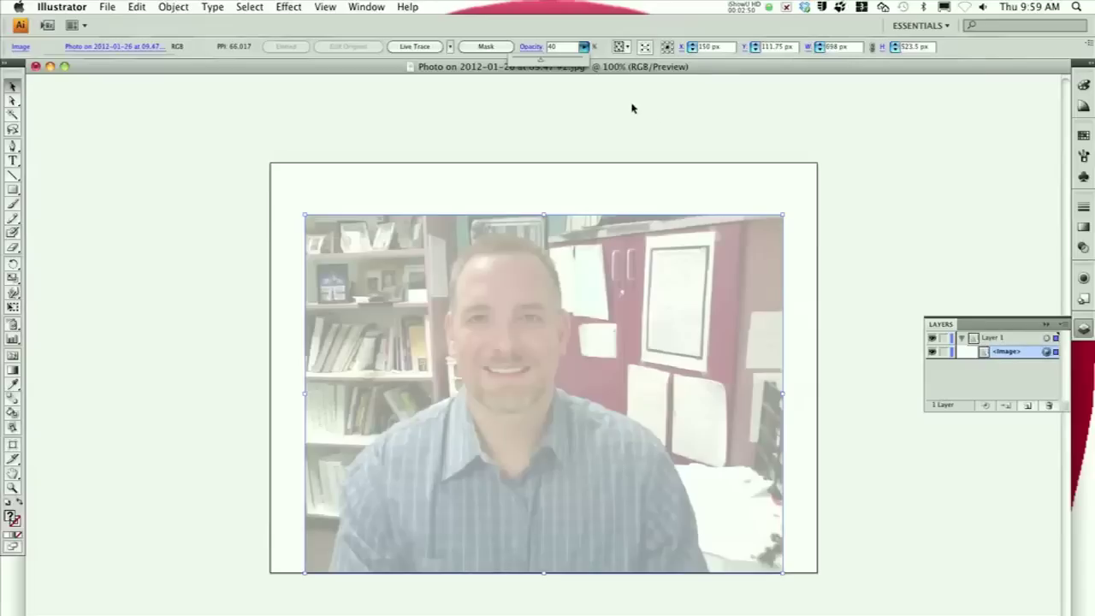
left_click(943, 353)
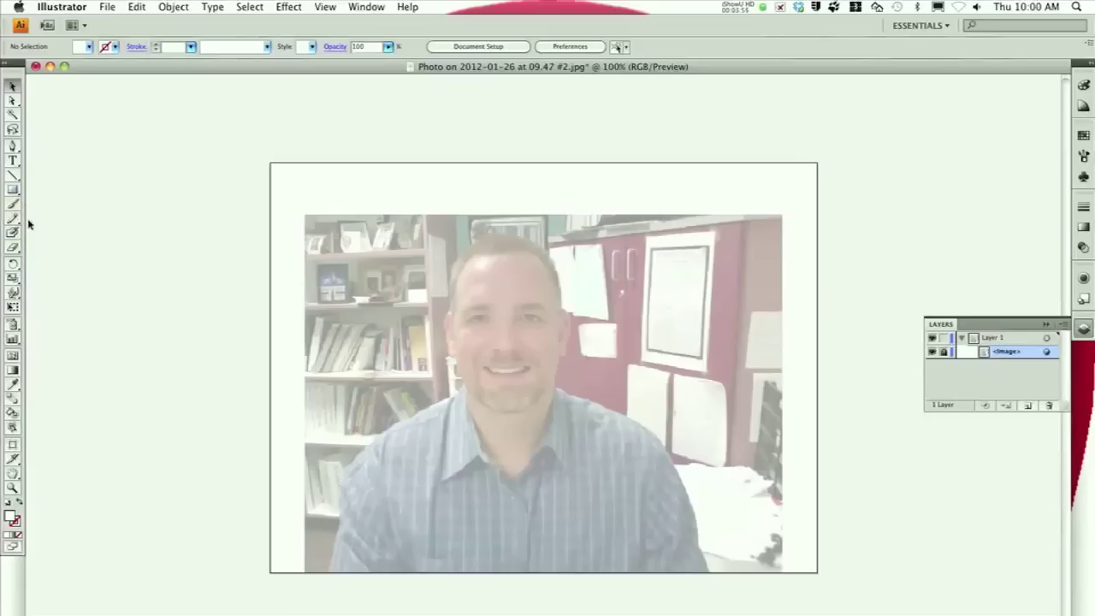
- Open the Skintones swatch library, enlarge its panel to show all the swatches, and place it beside the artboard below the Swatches panel
left_click(371, 10)
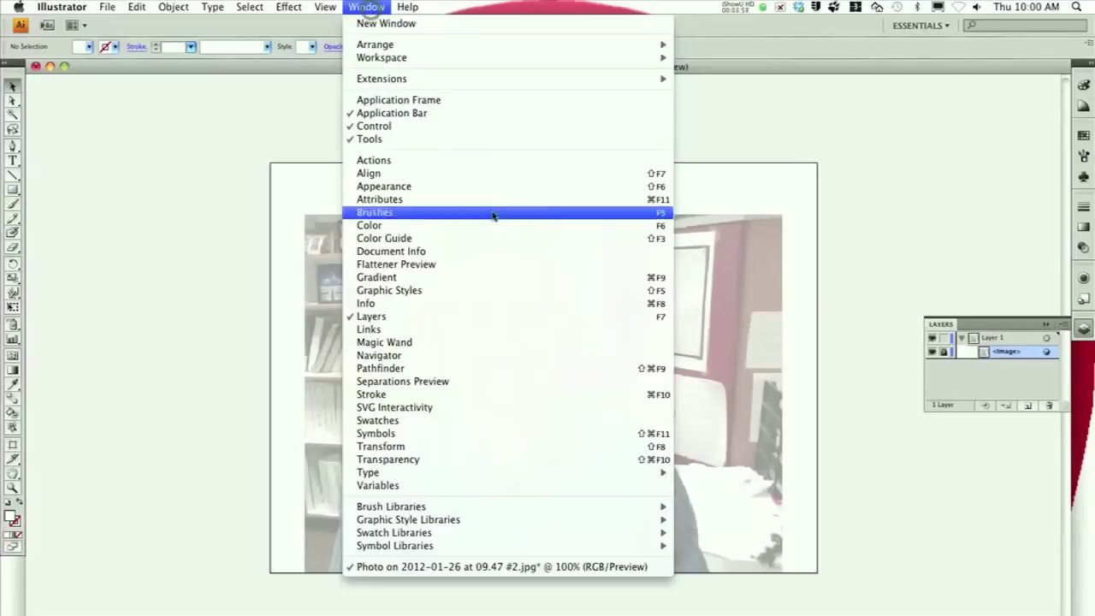
left_click(550, 420)
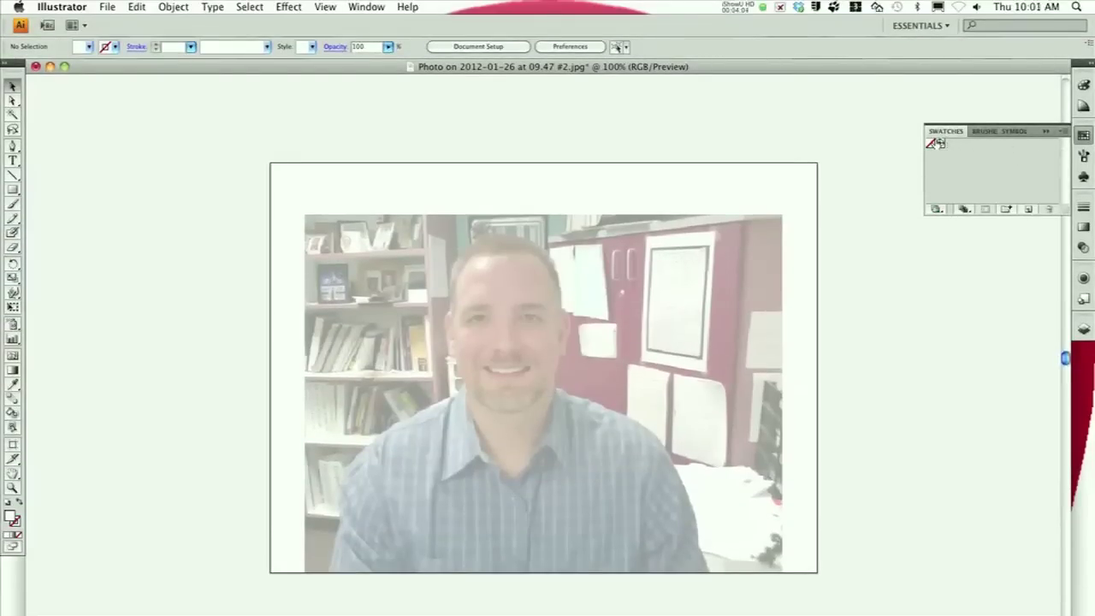
left_click(1064, 133)
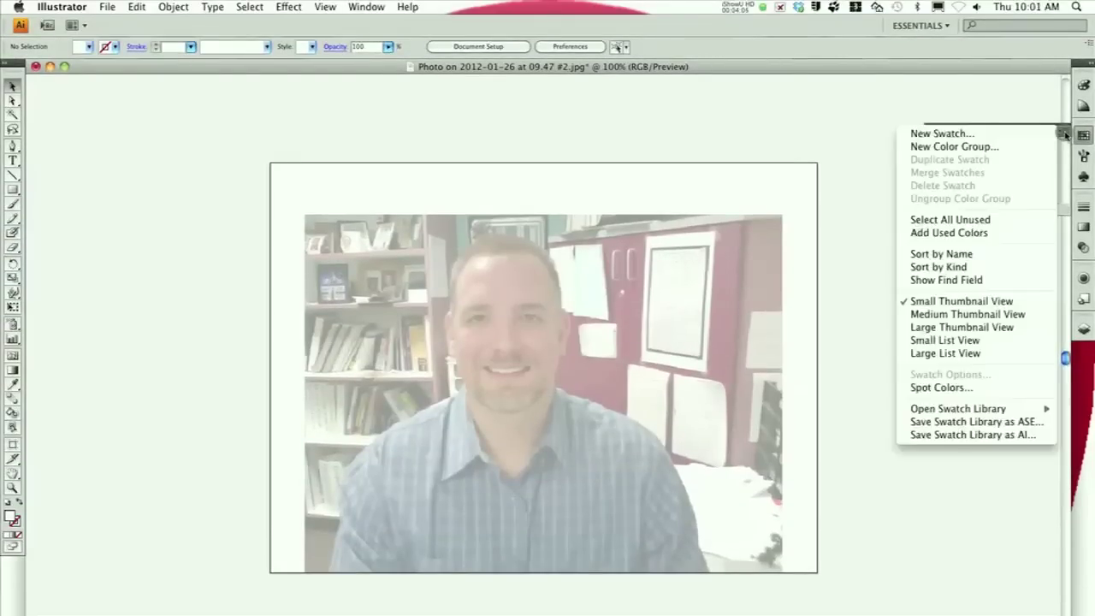
mouse_move(1012, 416)
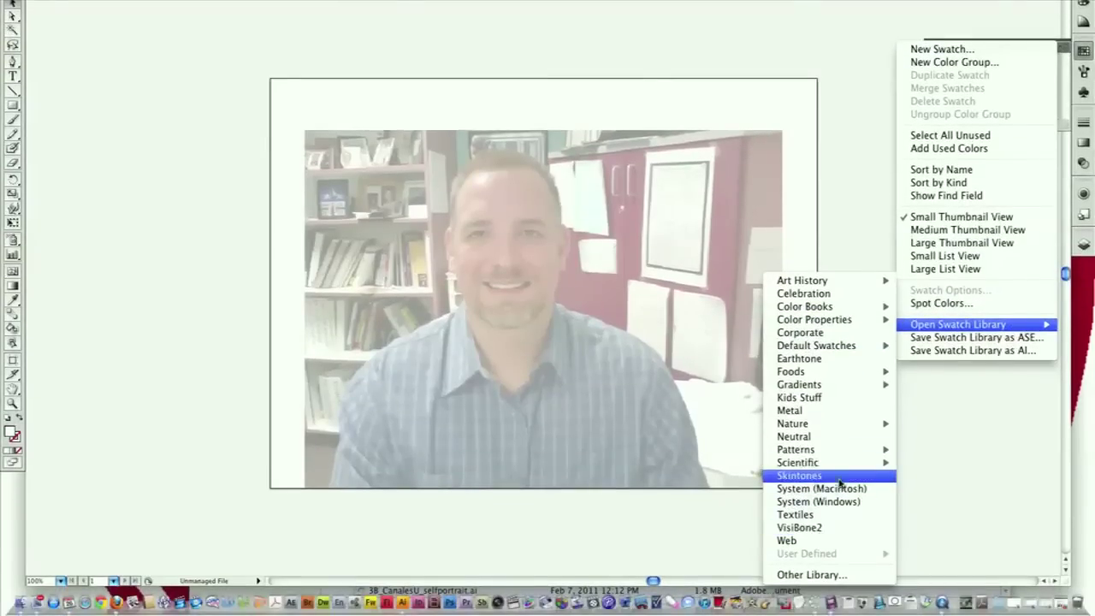
left_click(837, 476)
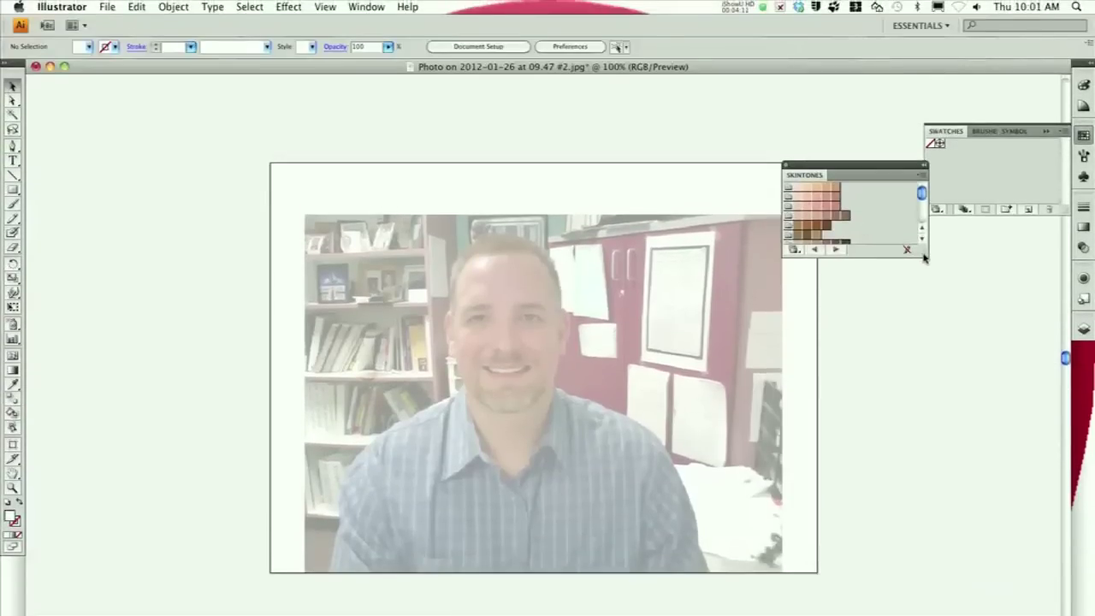
left_click_drag(918, 257, 947, 362)
left_click_drag(848, 166, 909, 251)
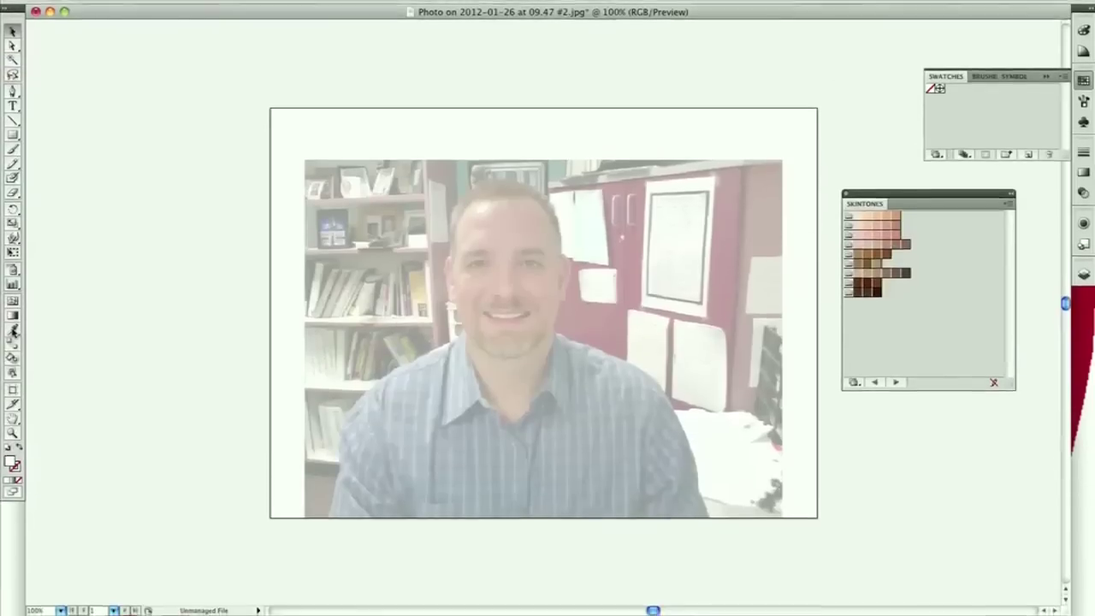
- Set the fill to a light peach skin tone from the Skintones library, without a stroke
left_click(12, 383)
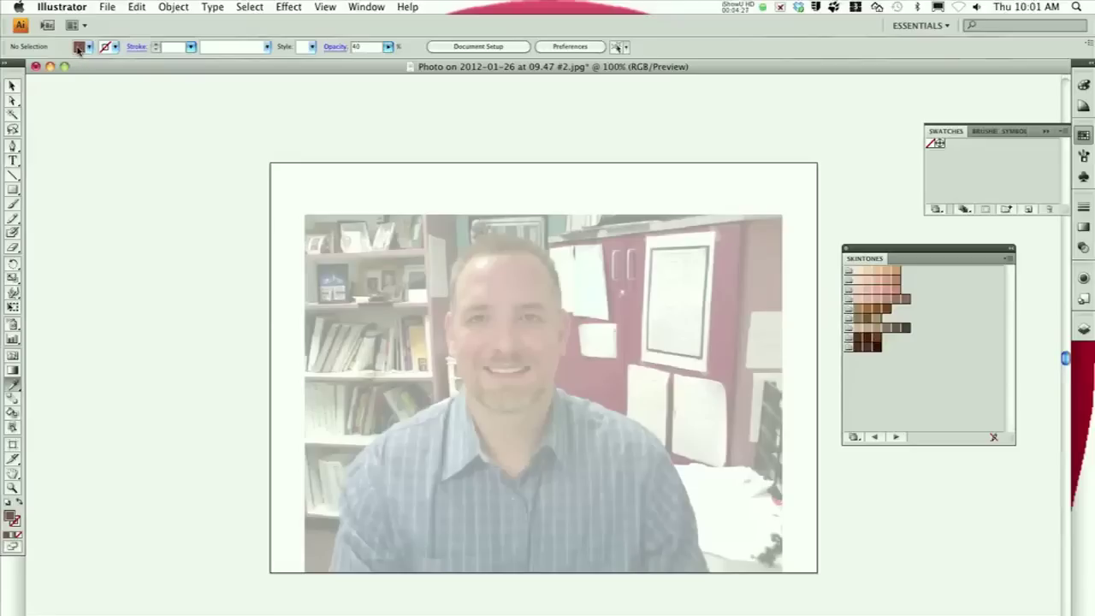
left_click(881, 274)
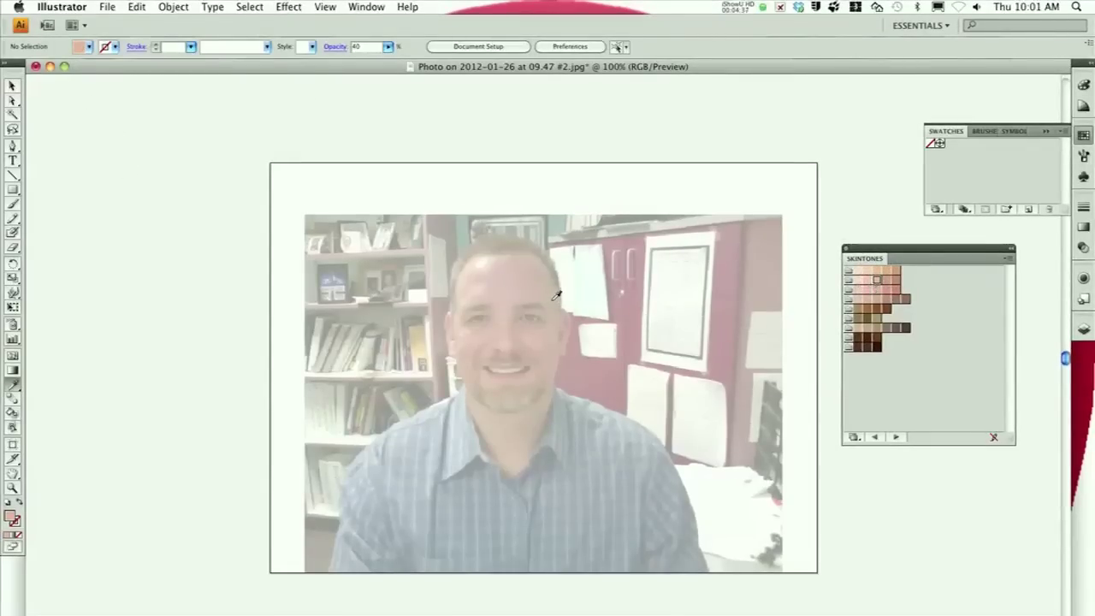
left_click(11, 87)
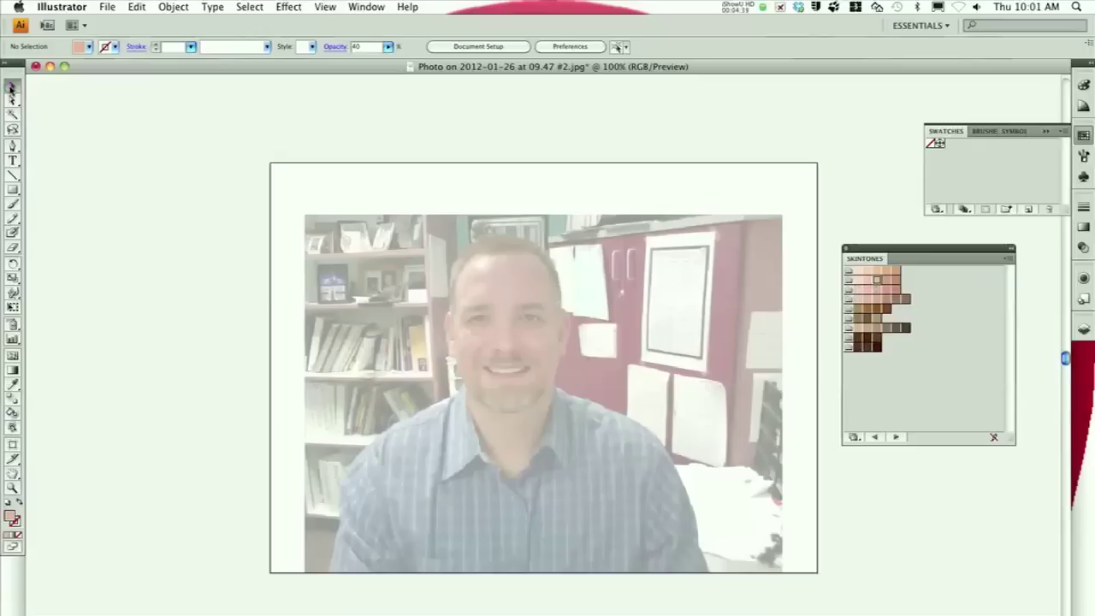
- Set the opacity to 52% with the Pencil tool active and nothing selected
left_click(14, 219)
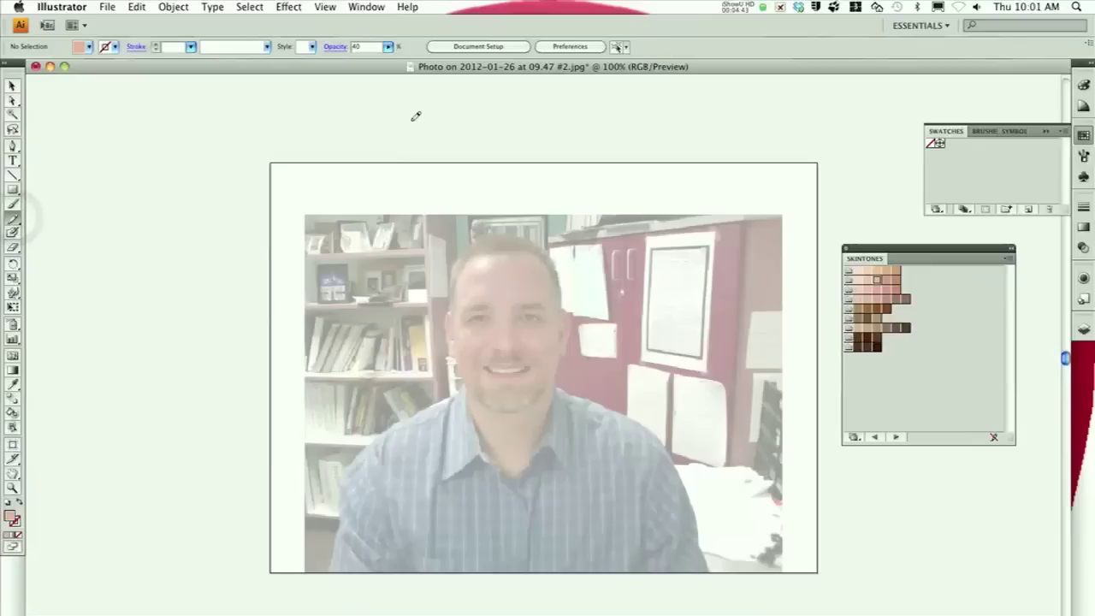
left_click(387, 47)
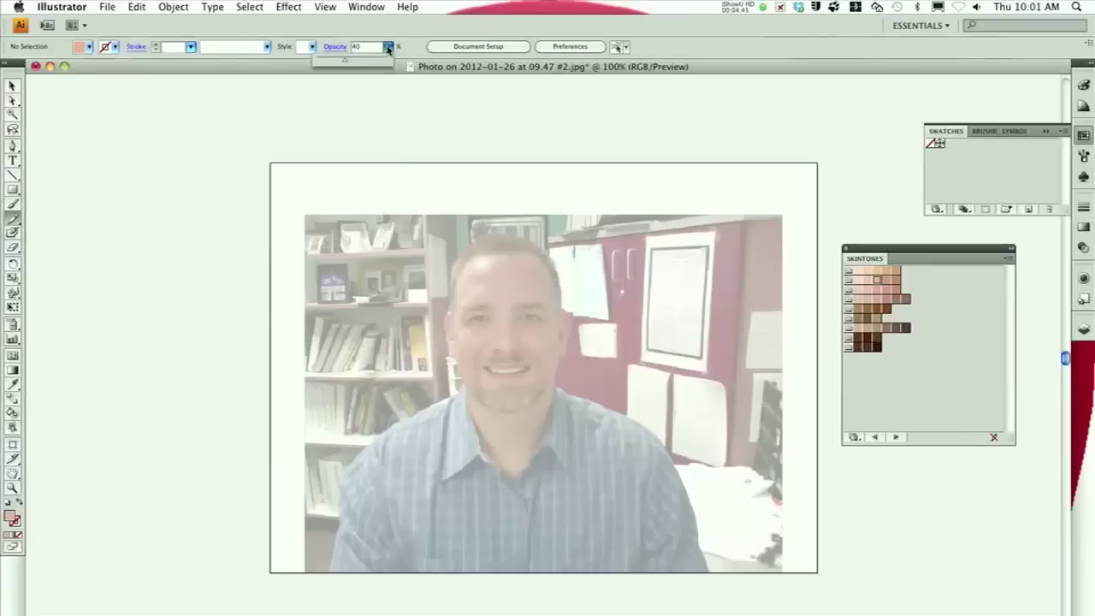
left_click_drag(346, 62, 353, 62)
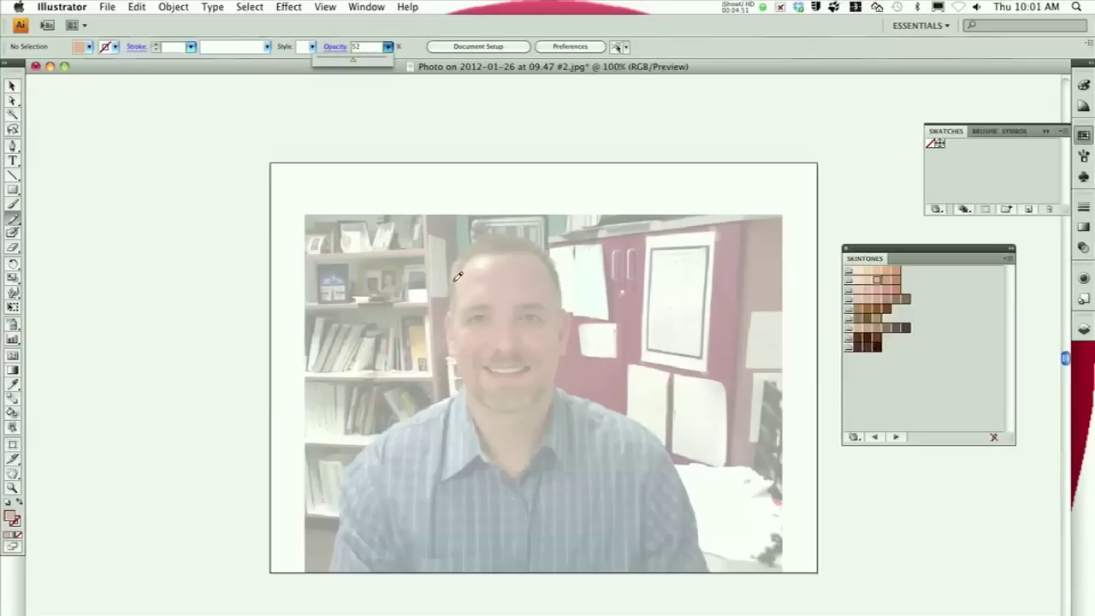
- Start tracing the face with the Pen tool, from the temple on the photo's left side down around the chin to the opposite cheek
left_click(12, 147)
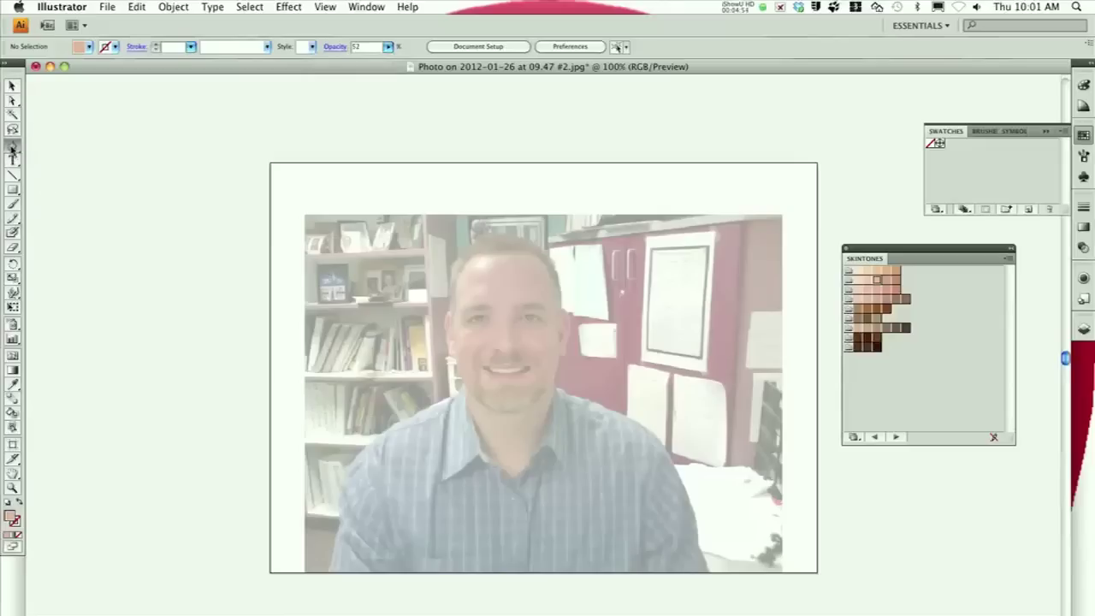
left_click(453, 292)
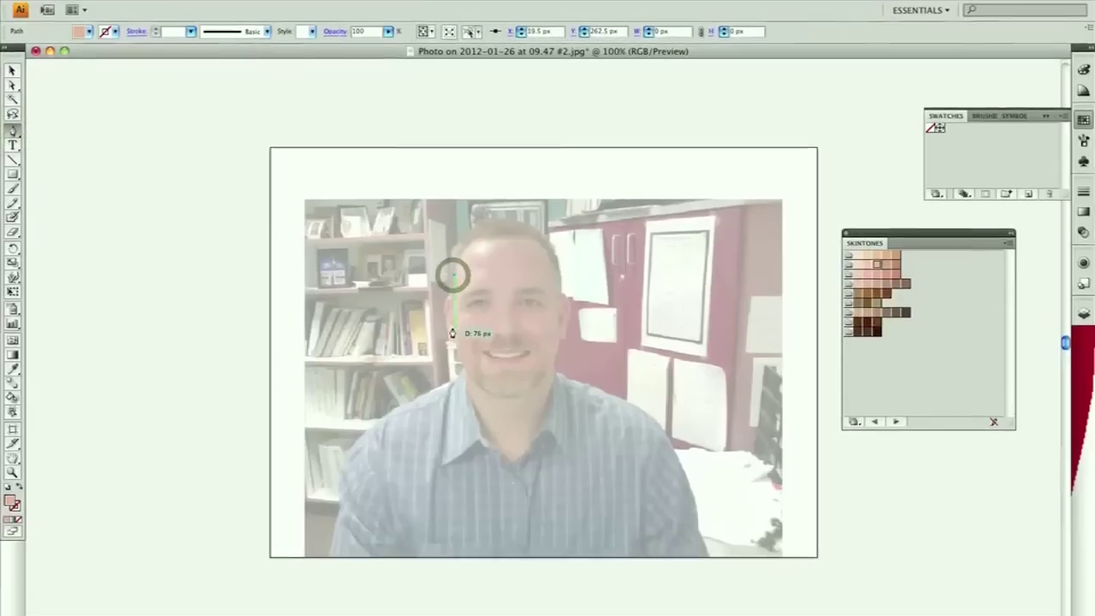
left_click_drag(456, 315, 488, 322)
left_click(453, 308)
left_click(465, 339)
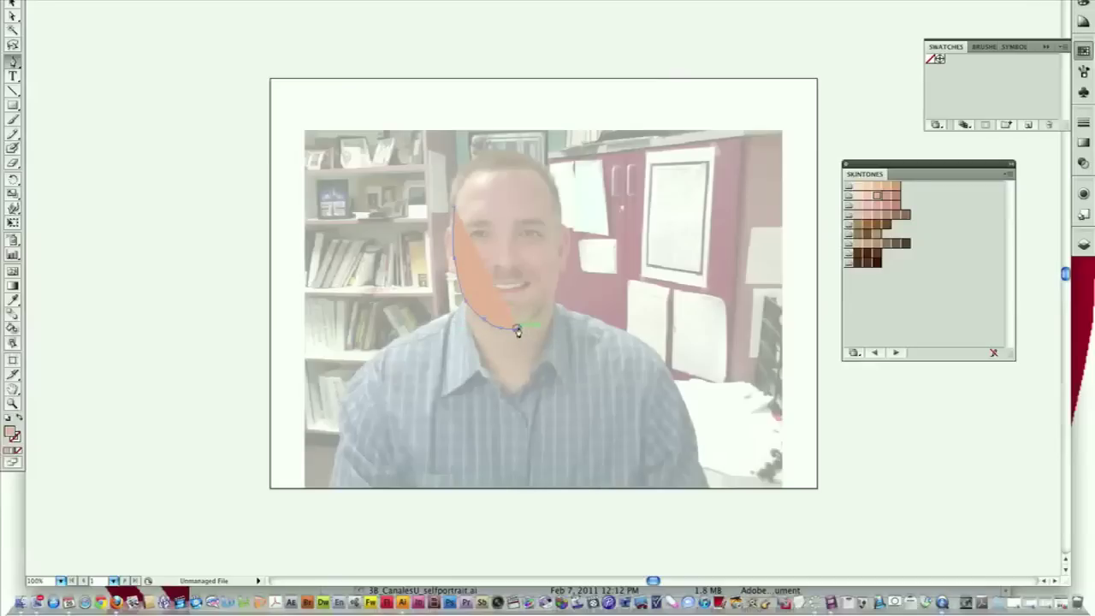
left_click_drag(535, 321, 536, 315)
left_click_drag(554, 308, 557, 278)
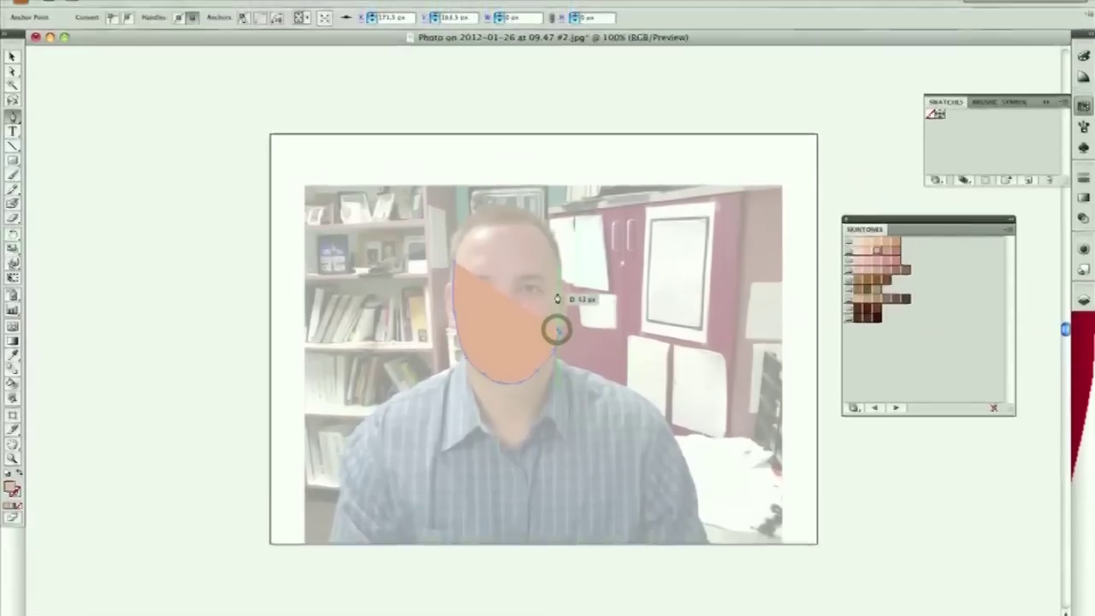
- Continue the face path up the other side and across the forehead, closing it at the starting point at about 156 x 249 px
left_click(558, 283)
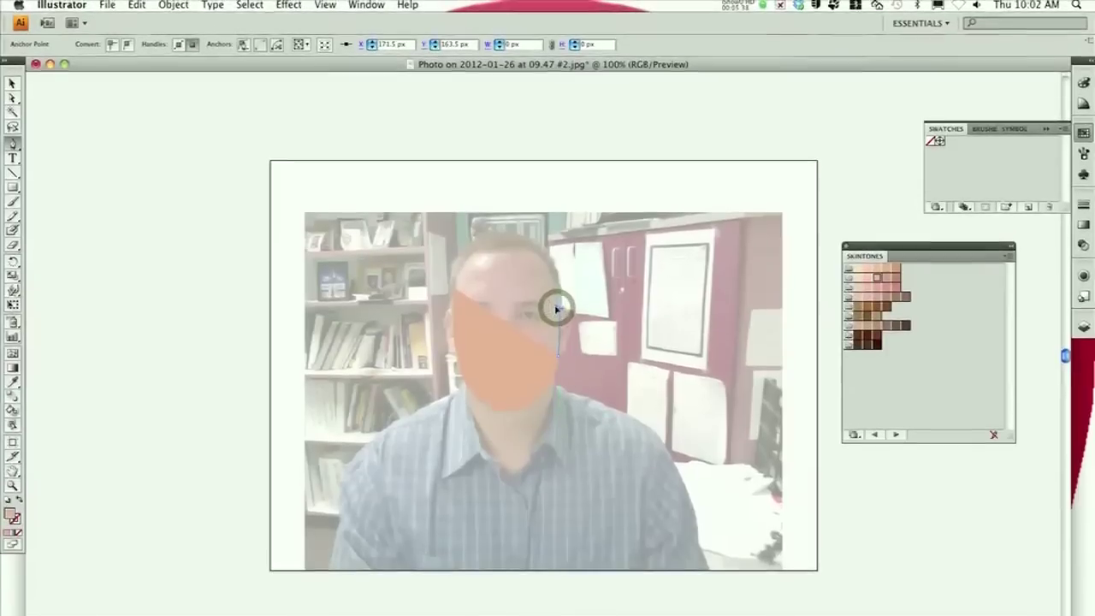
left_click_drag(557, 308, 557, 304)
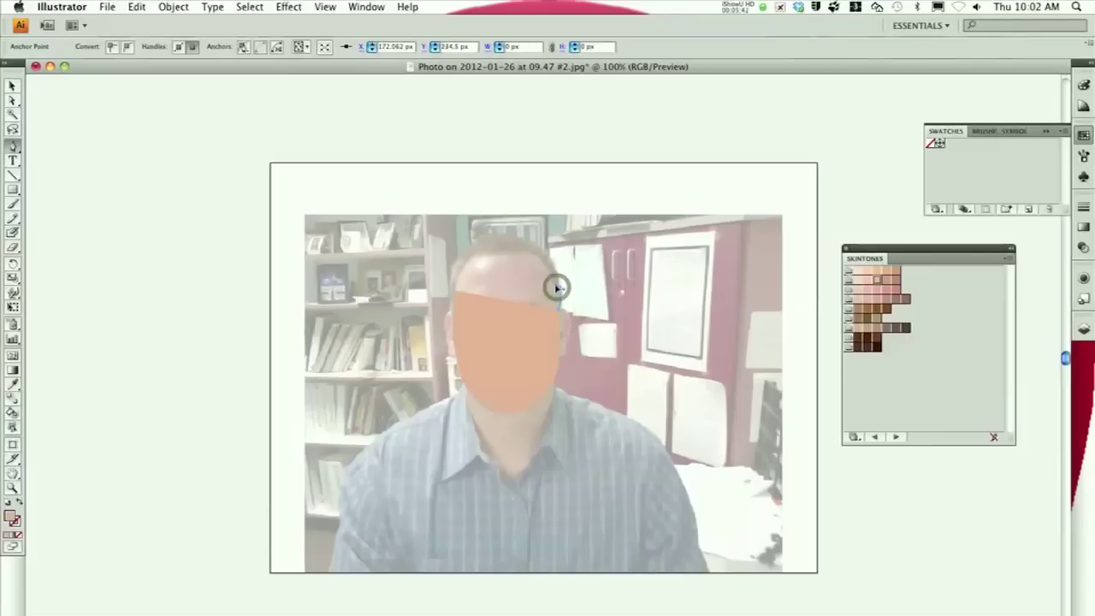
left_click(557, 286)
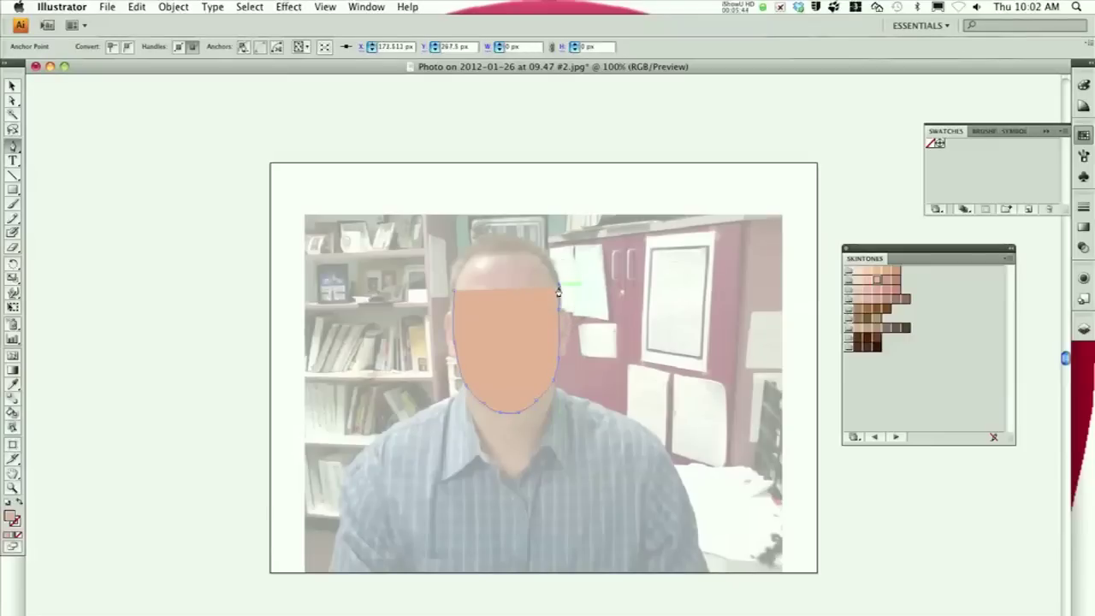
left_click_drag(559, 289, 537, 256)
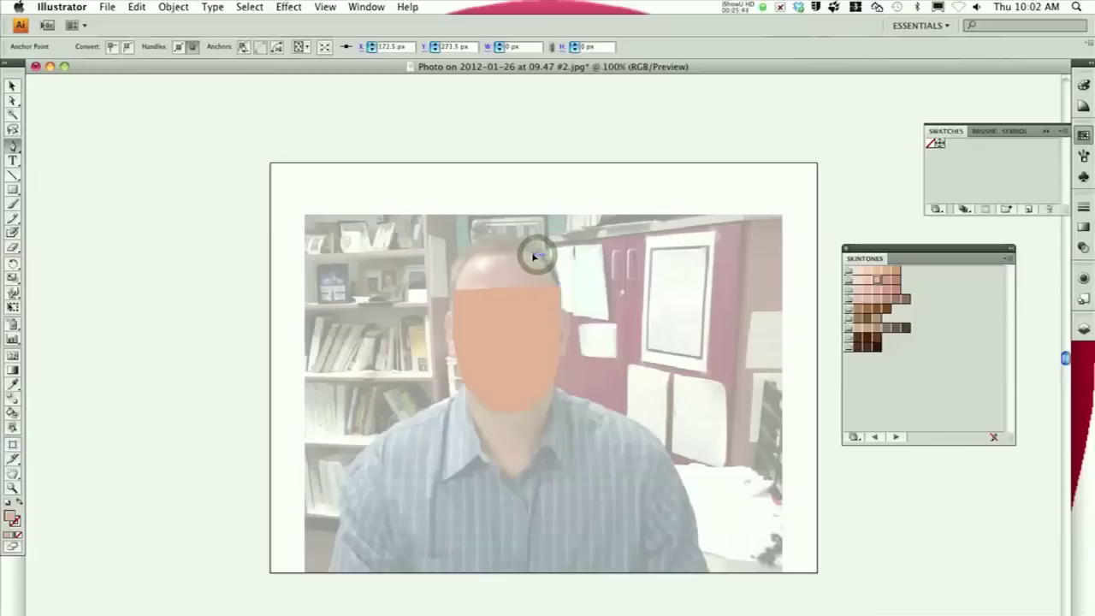
left_click(536, 259)
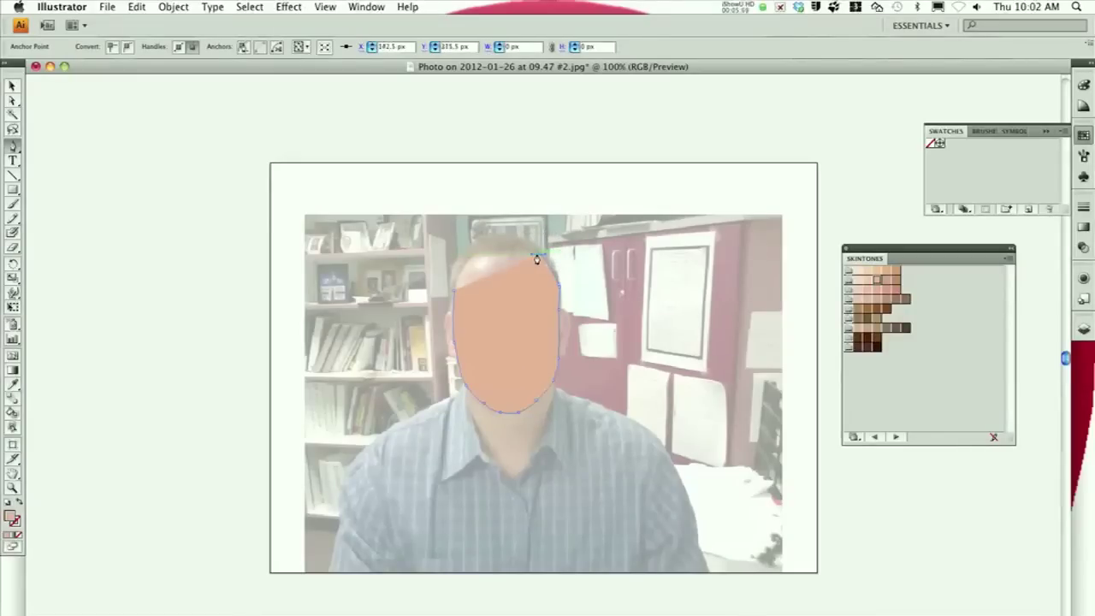
left_click_drag(530, 257, 503, 243)
left_click(510, 248)
left_click_drag(473, 250, 455, 294)
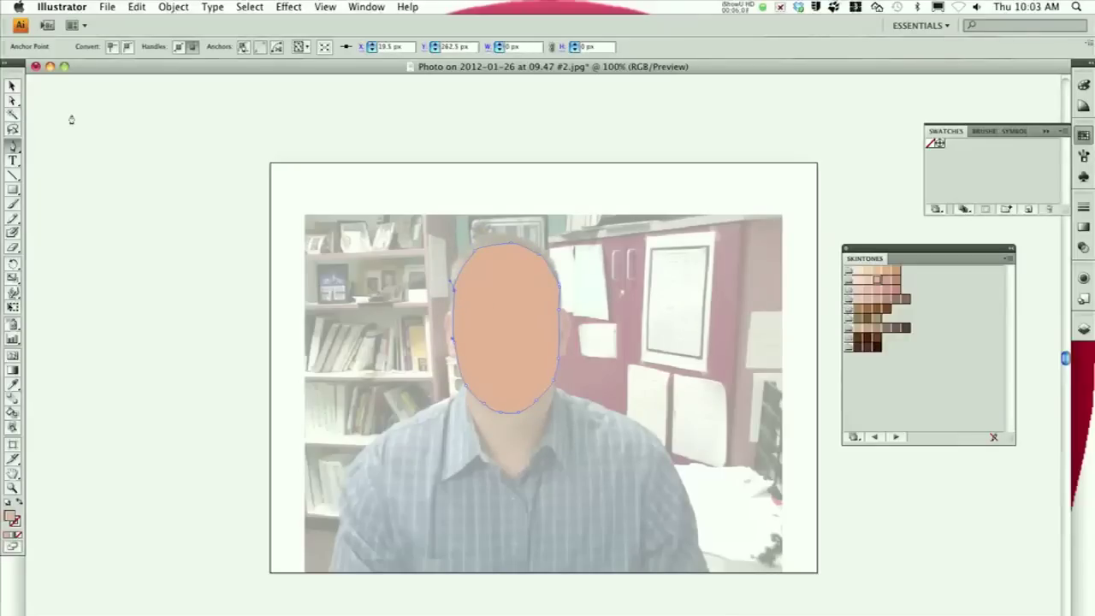
- Reduce the face shape's opacity to 20% so the photo's features show through, and deselect it
left_click(13, 86)
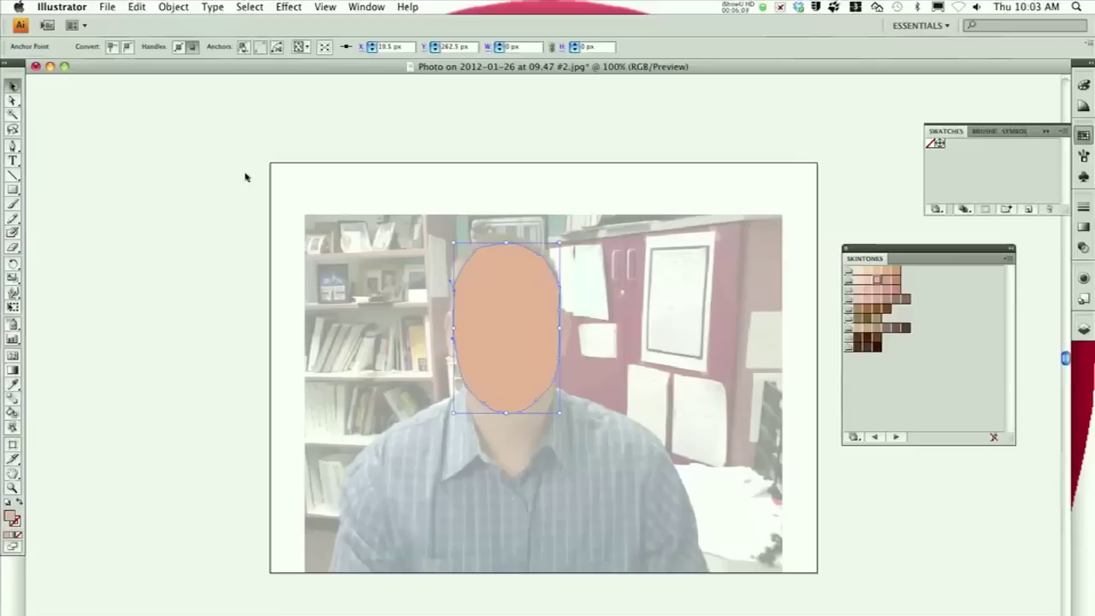
left_click(623, 138)
left_click(516, 328)
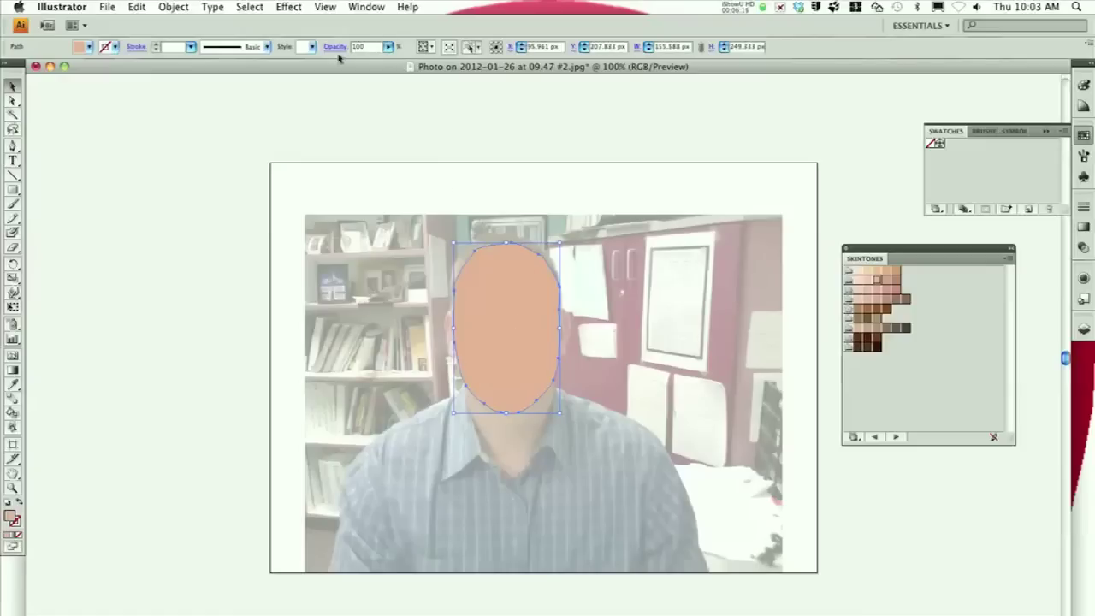
left_click(390, 47)
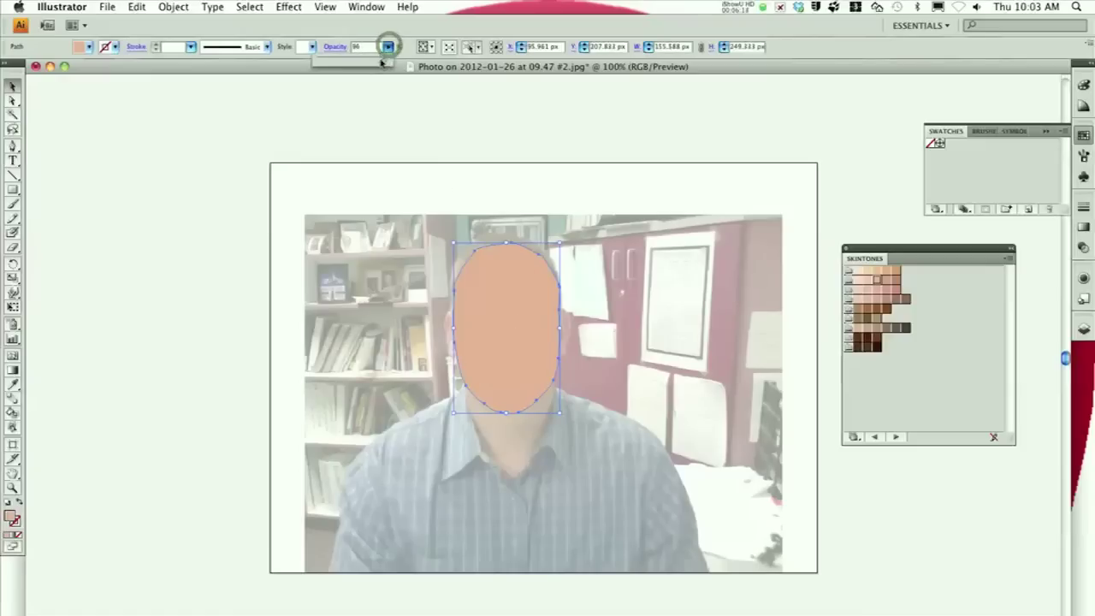
left_click_drag(362, 61, 342, 54)
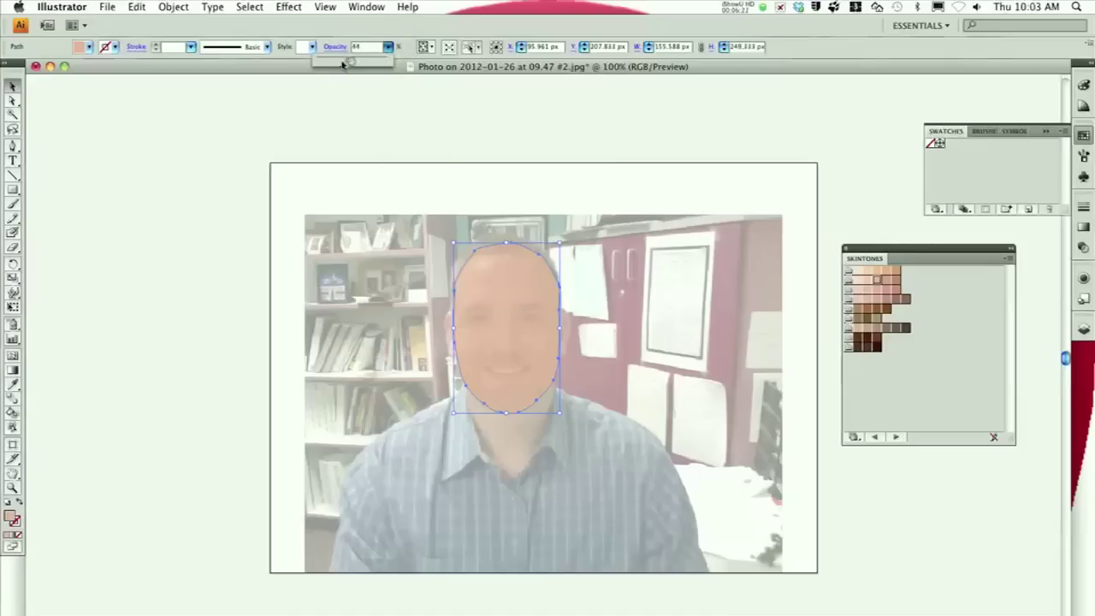
left_click_drag(342, 63, 331, 62)
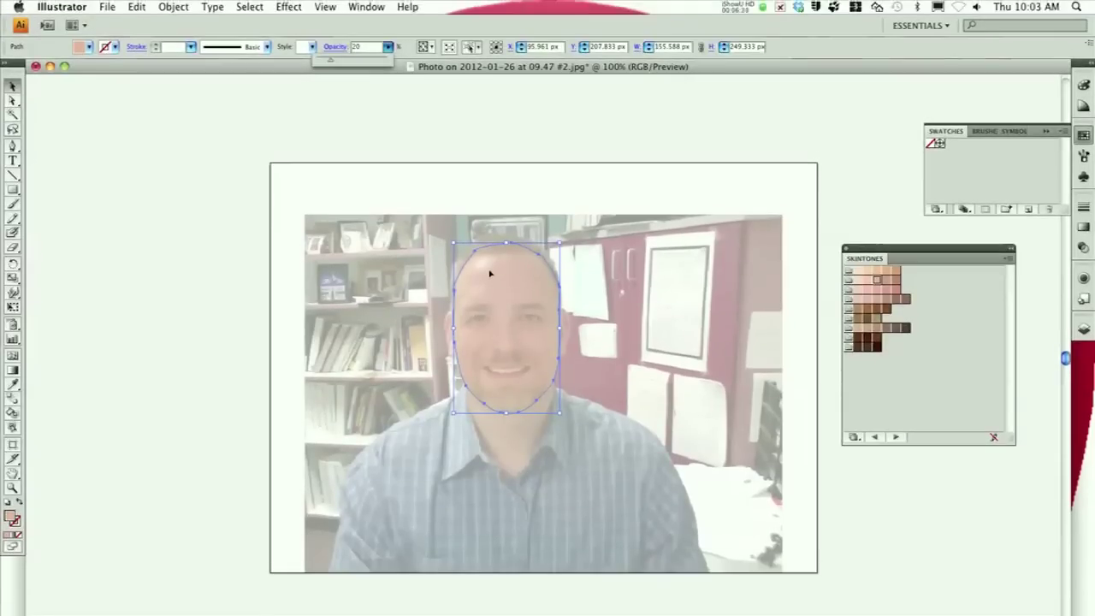
left_click(512, 129)
- Select the face shape and redraw its edge near the temple on the photo's left side with the Pencil tool
left_click(503, 270)
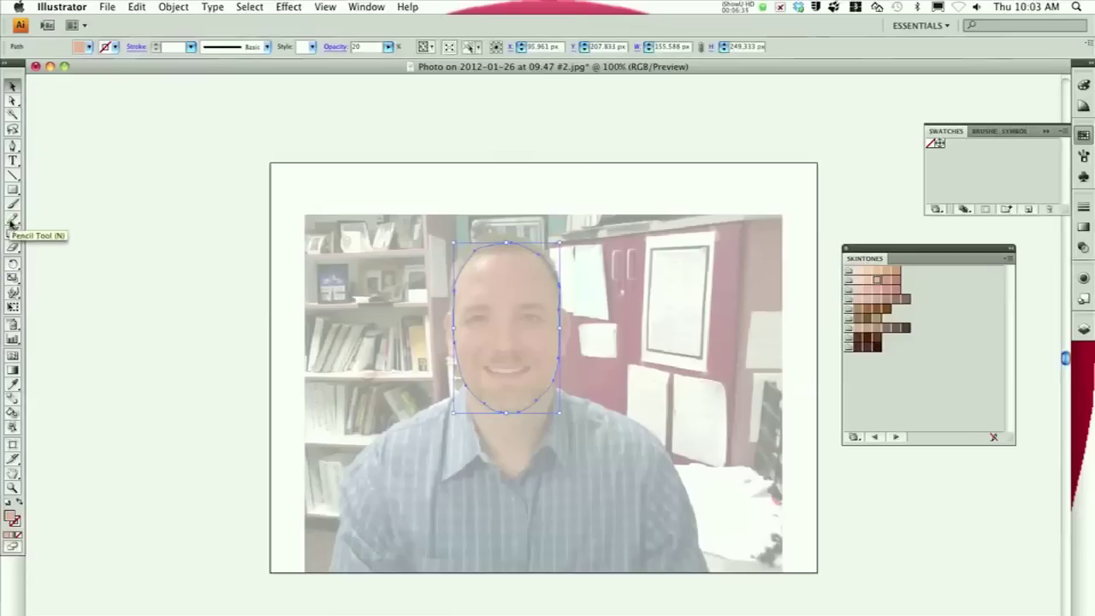
left_click(12, 221)
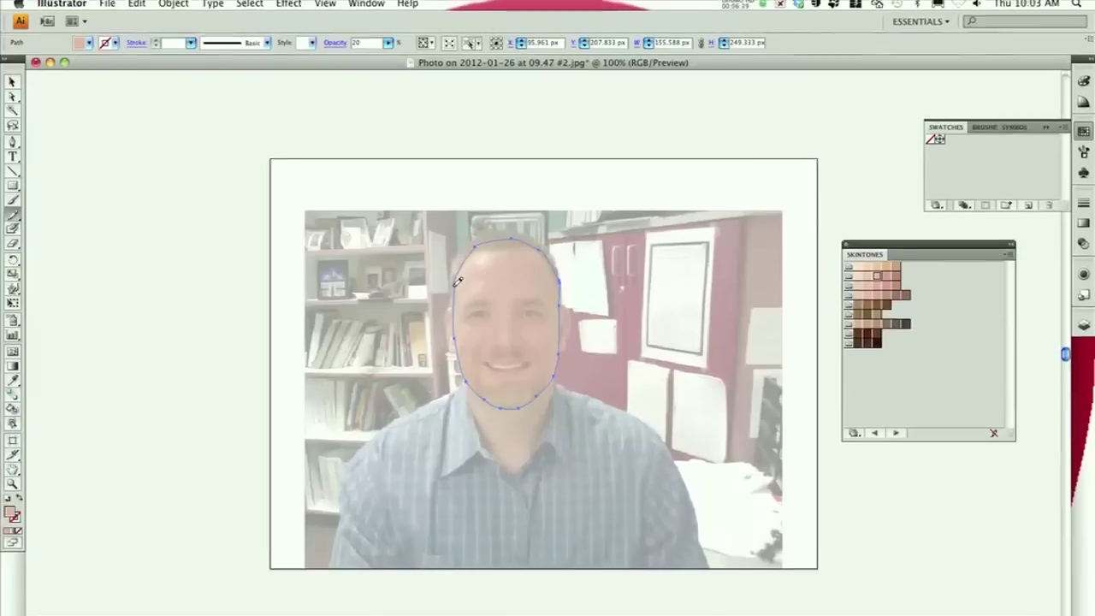
mouse_move(456, 305)
left_mouse_down()
mouse_move(455, 341)
mouse_move(453, 267)
mouse_move(455, 283)
left_mouse_up()
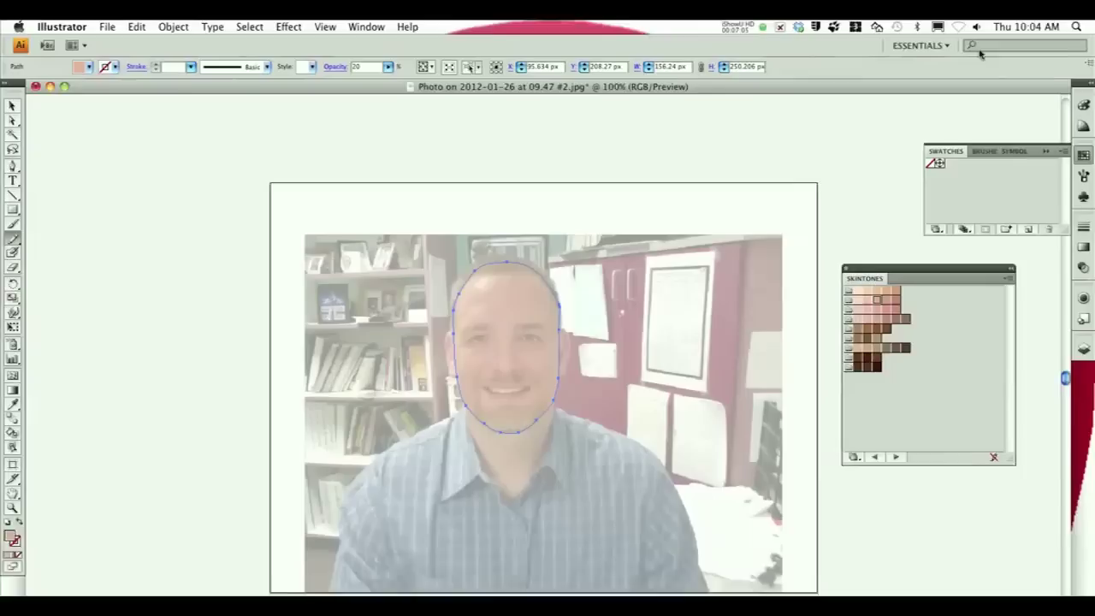
- Deselect the face shape and set the stroke colour to black, keeping the skin-tone fill
left_click(1085, 105)
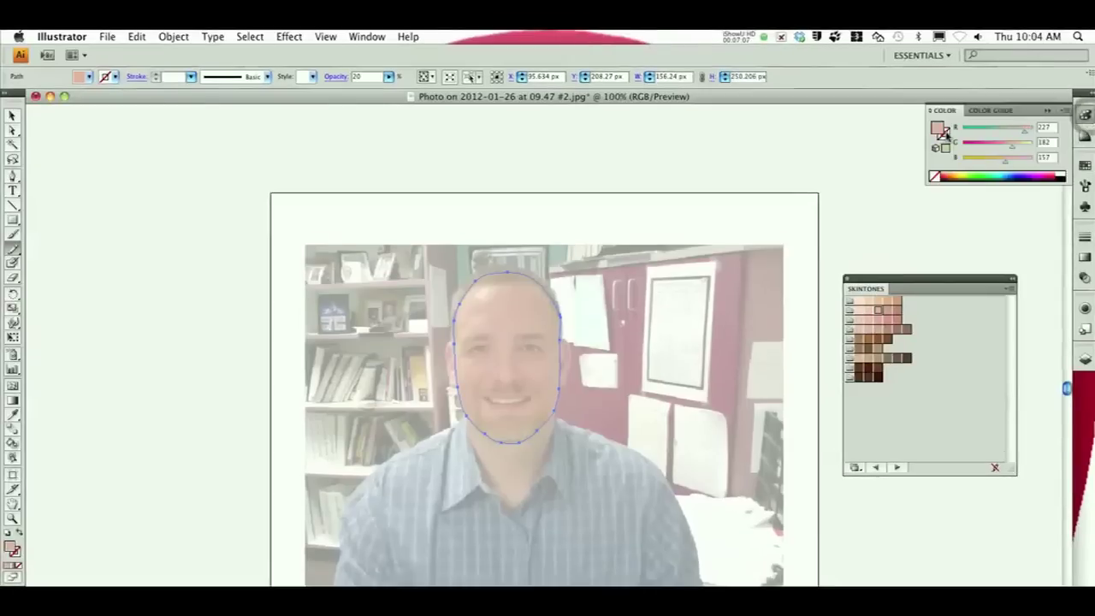
left_click(945, 134)
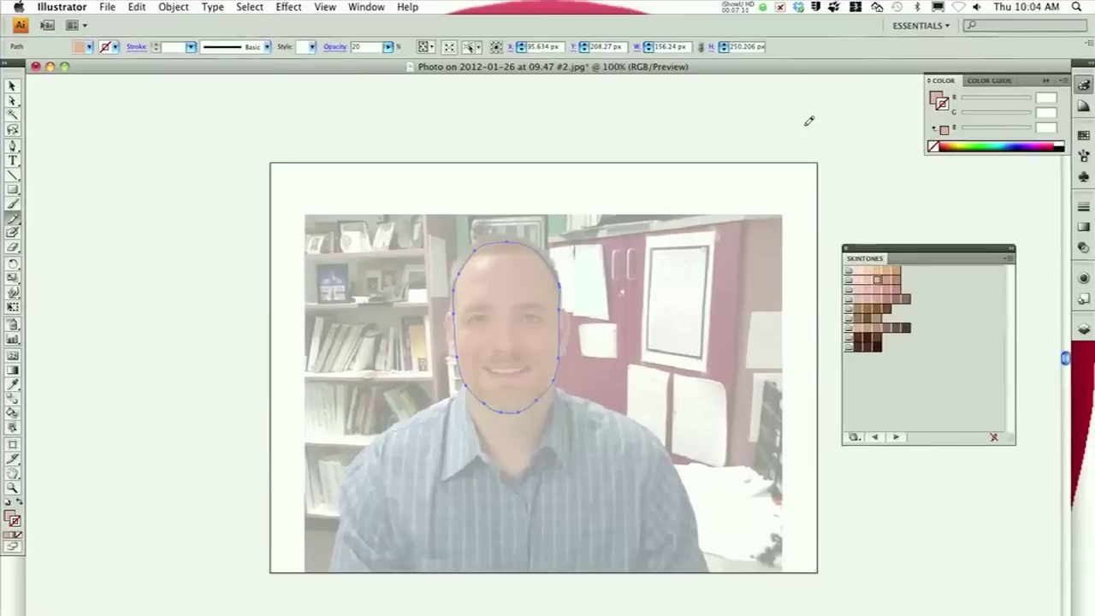
key("v")
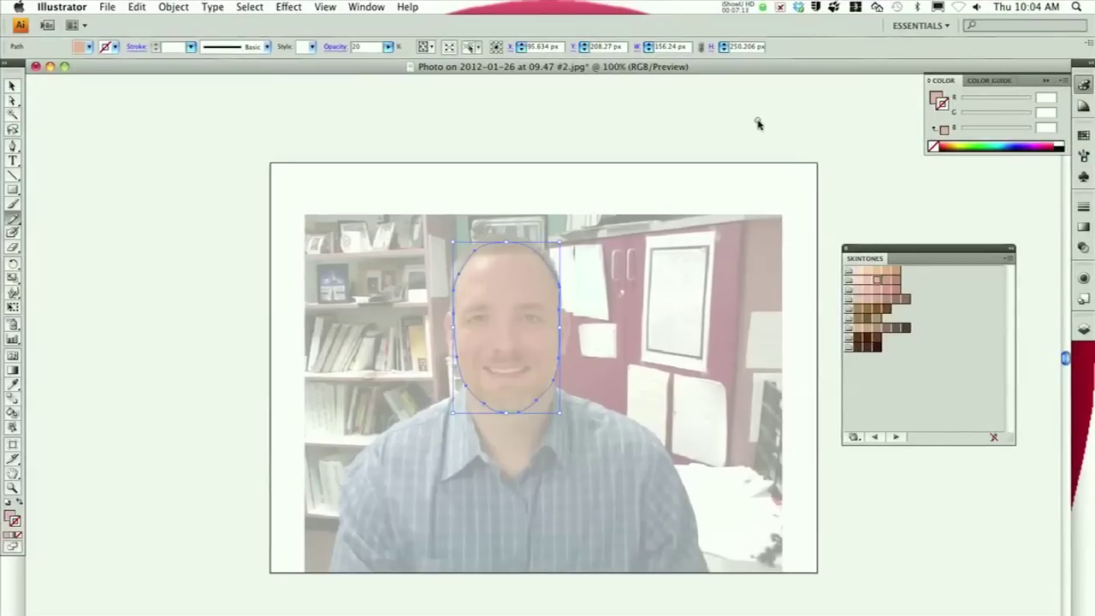
left_click(757, 124)
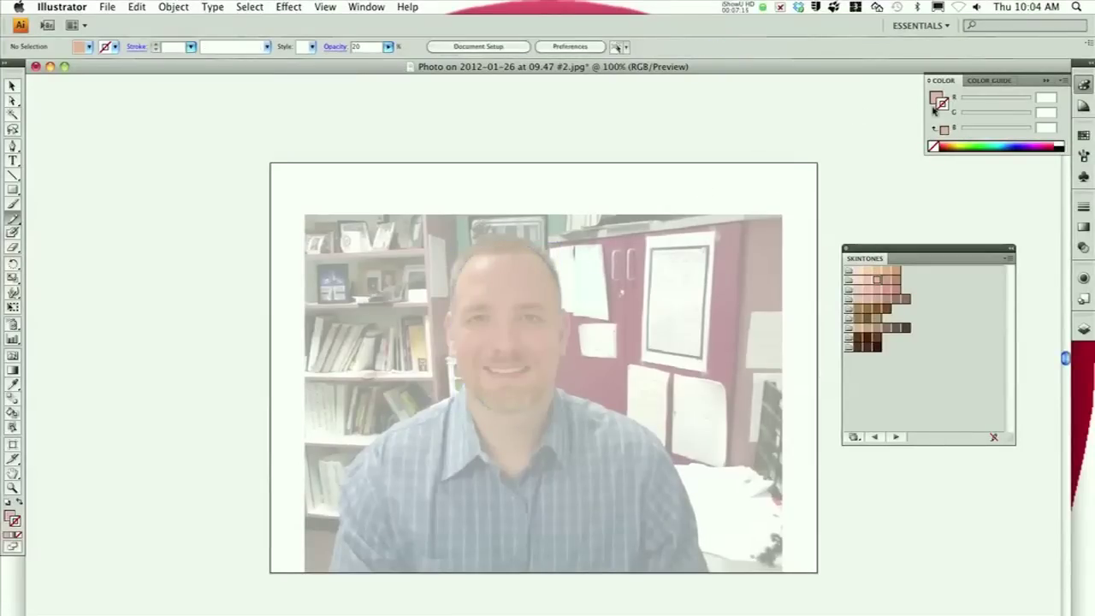
left_click(1062, 146)
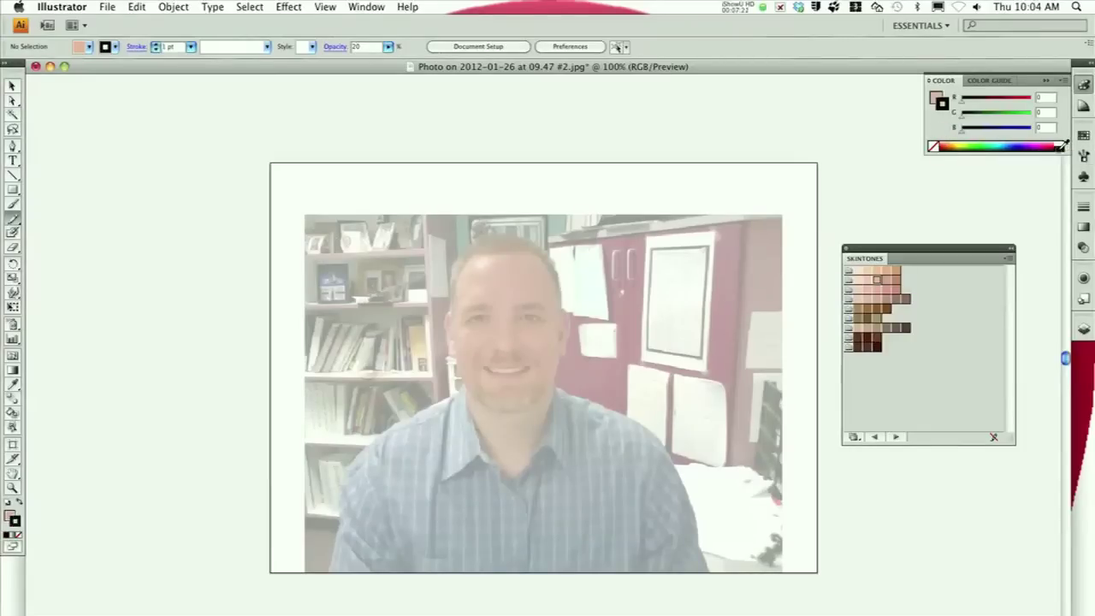
- Remove the fill colour and trace the eyebrow on the photo's right side as a black Pencil outline, about 50 x 14 px
left_click(936, 95)
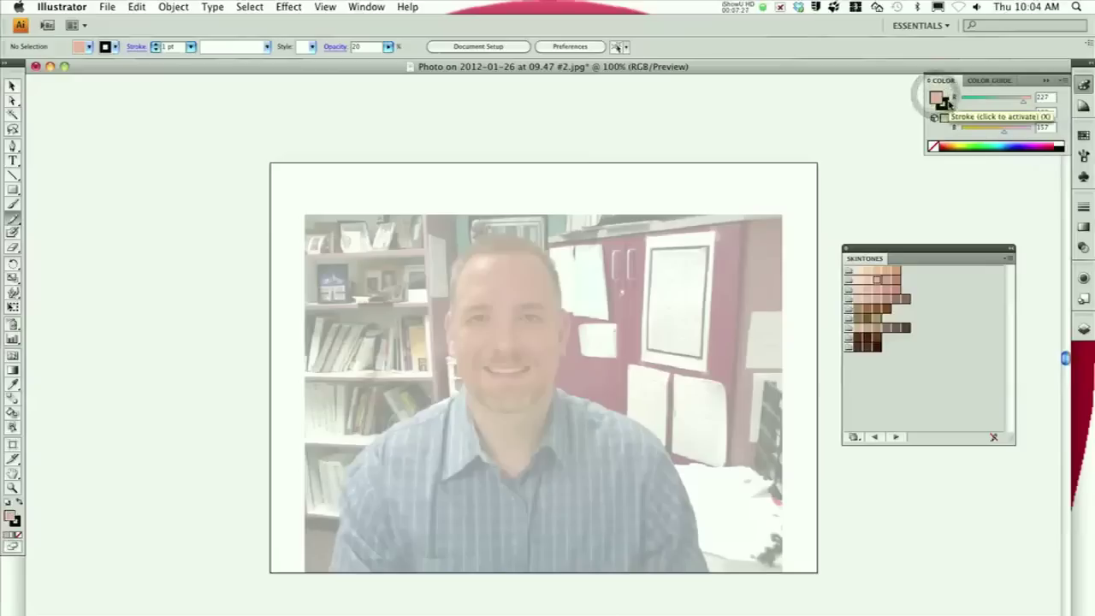
key("slash")
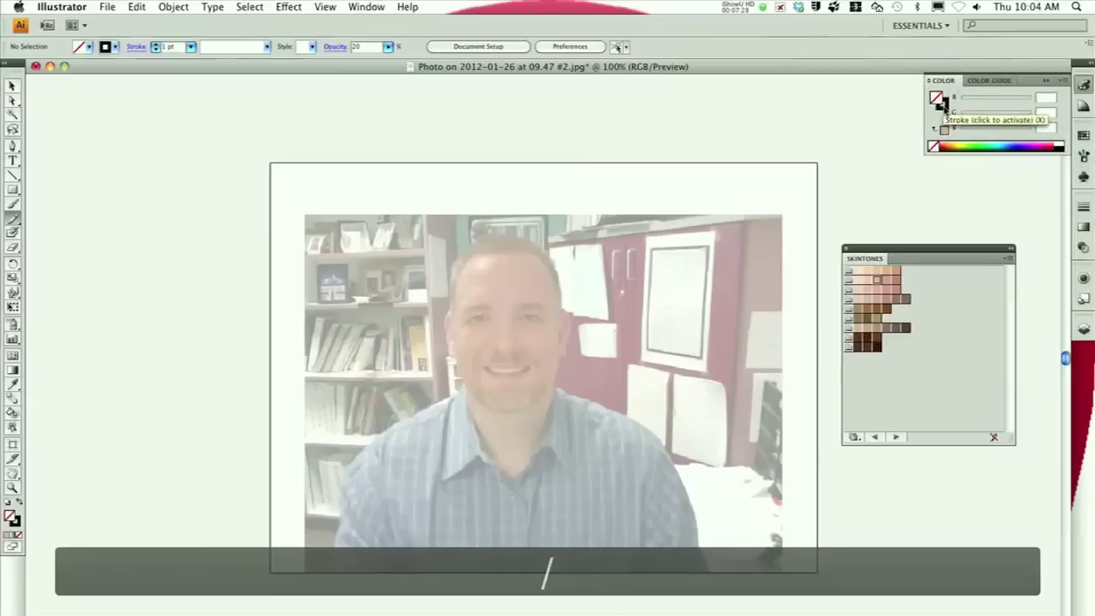
left_click(944, 104)
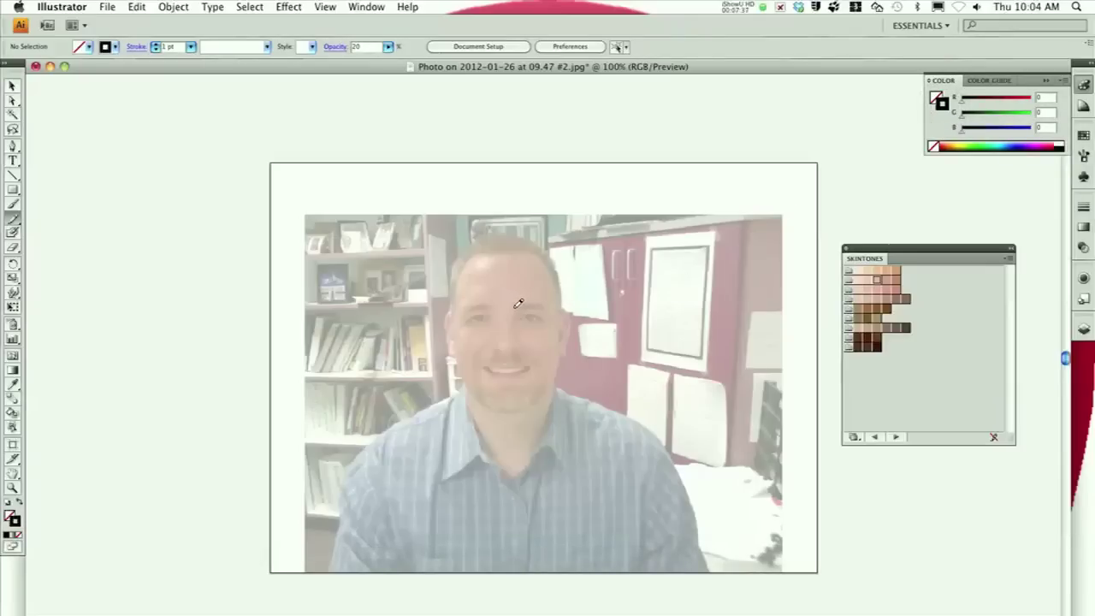
mouse_move(519, 303)
left_mouse_down()
mouse_move(545, 301)
mouse_move(543, 310)
mouse_move(516, 306)
left_mouse_up()
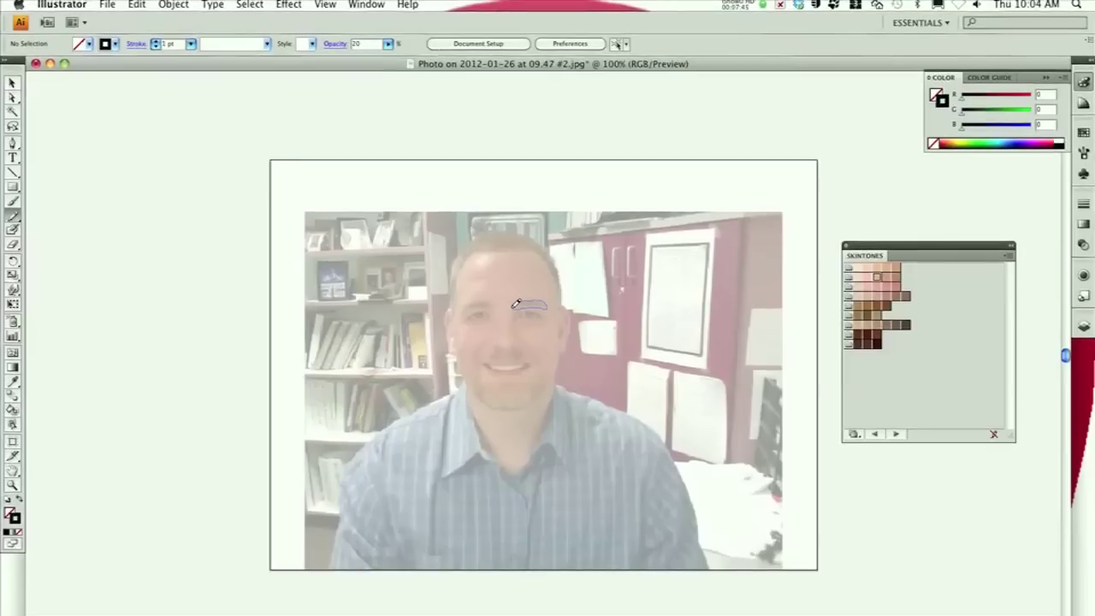
left_click_drag(517, 303, 535, 304)
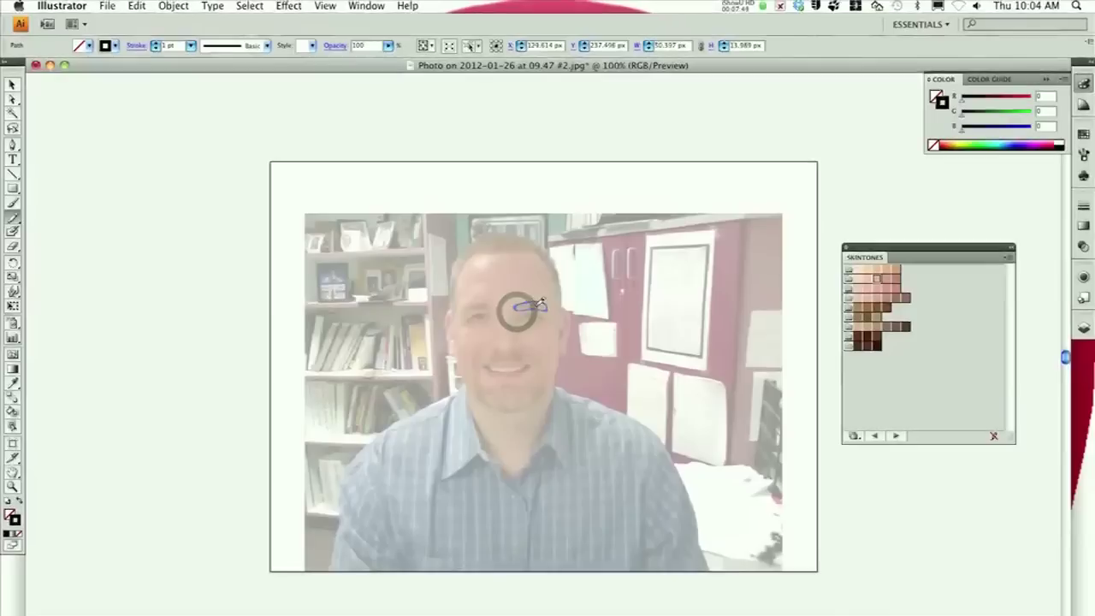
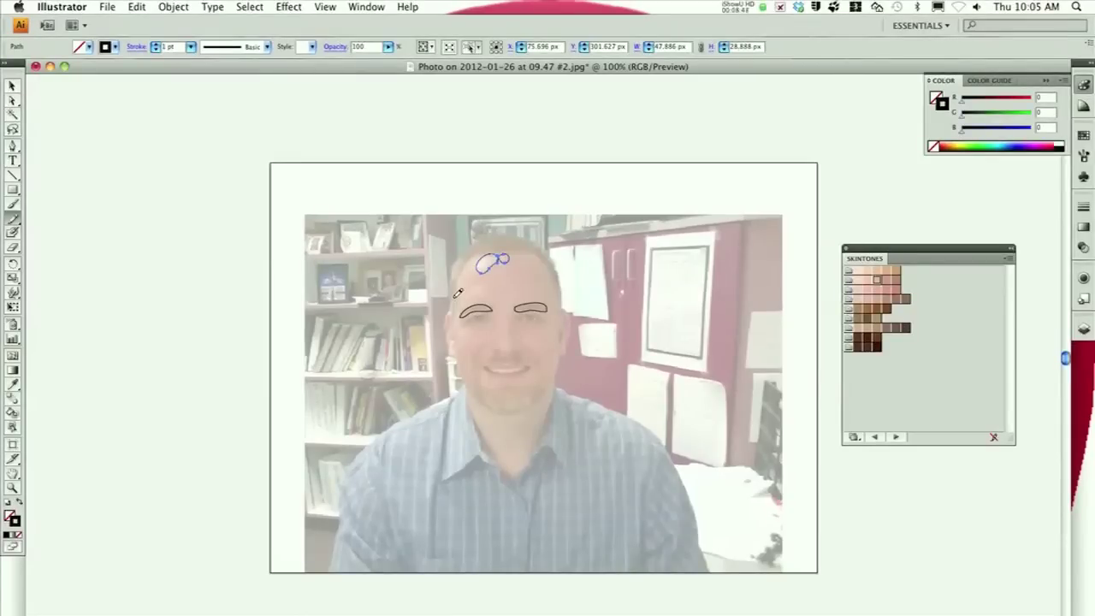
- Trace the hair as a closed Pencil outline about 167 x 147 px and fill it with the hair colour sampled from the photo
mouse_move(455, 311)
left_mouse_down()
mouse_move(451, 329)
mouse_move(450, 314)
left_mouse_up()
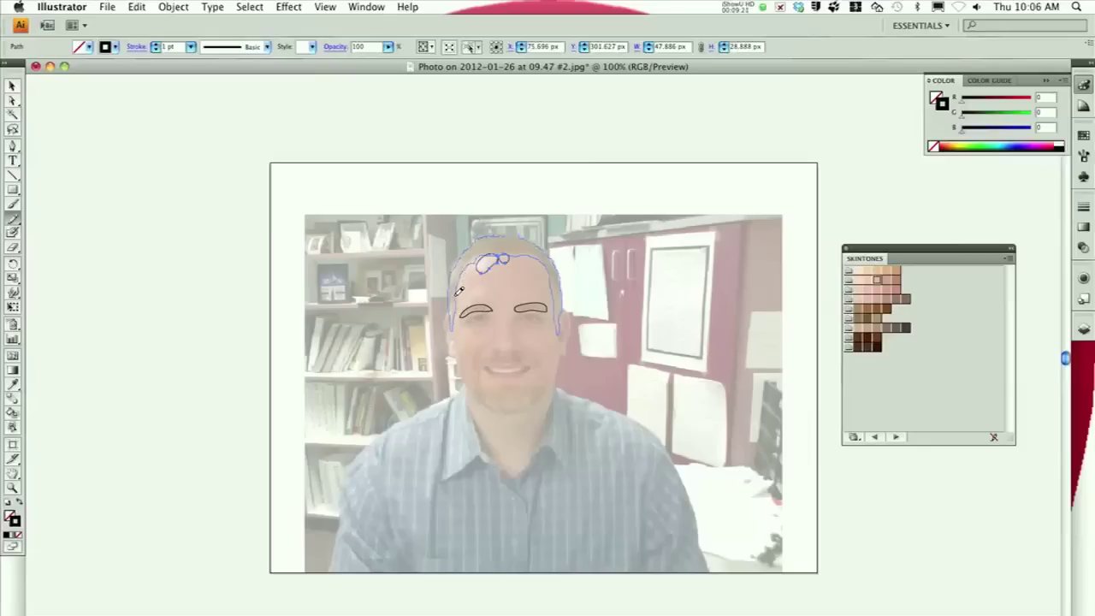
left_click_drag(459, 290, 459, 290)
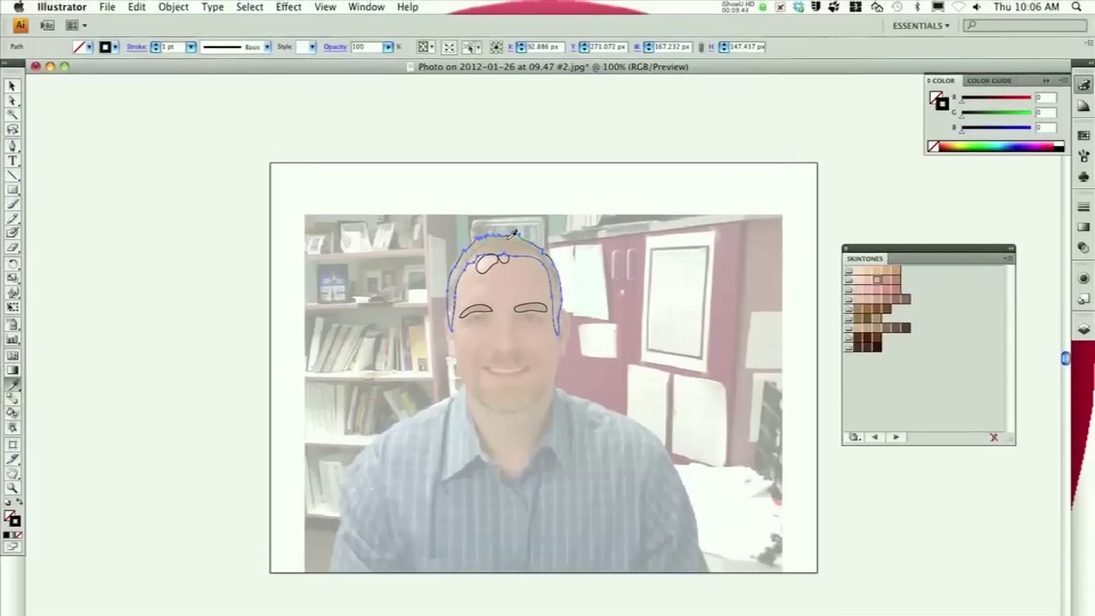
left_click(510, 239)
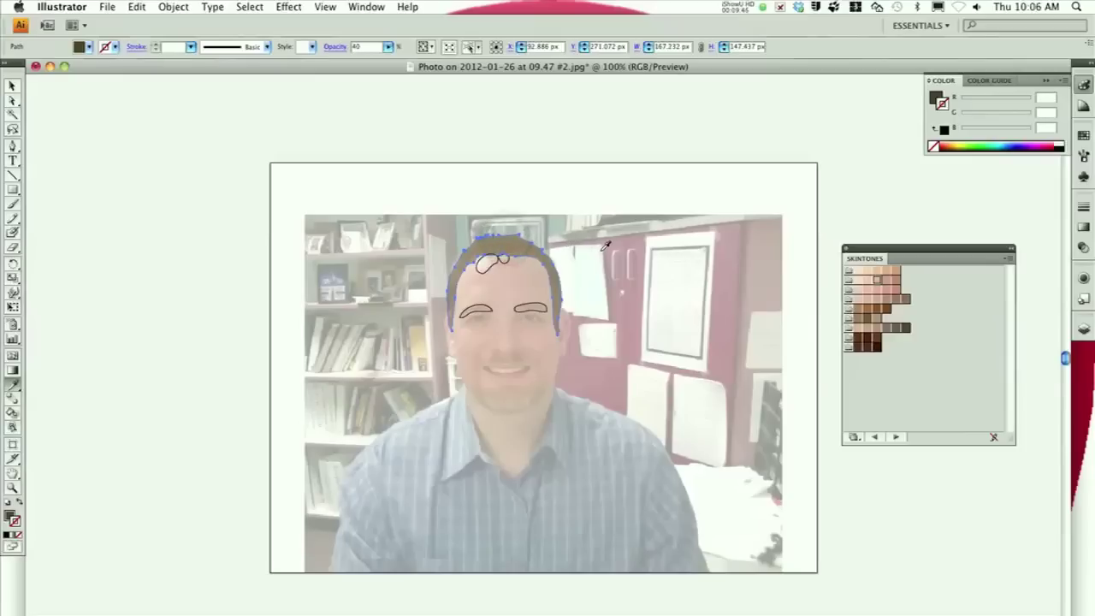
- Set the hair shape's opacity to 64%
left_click(387, 47)
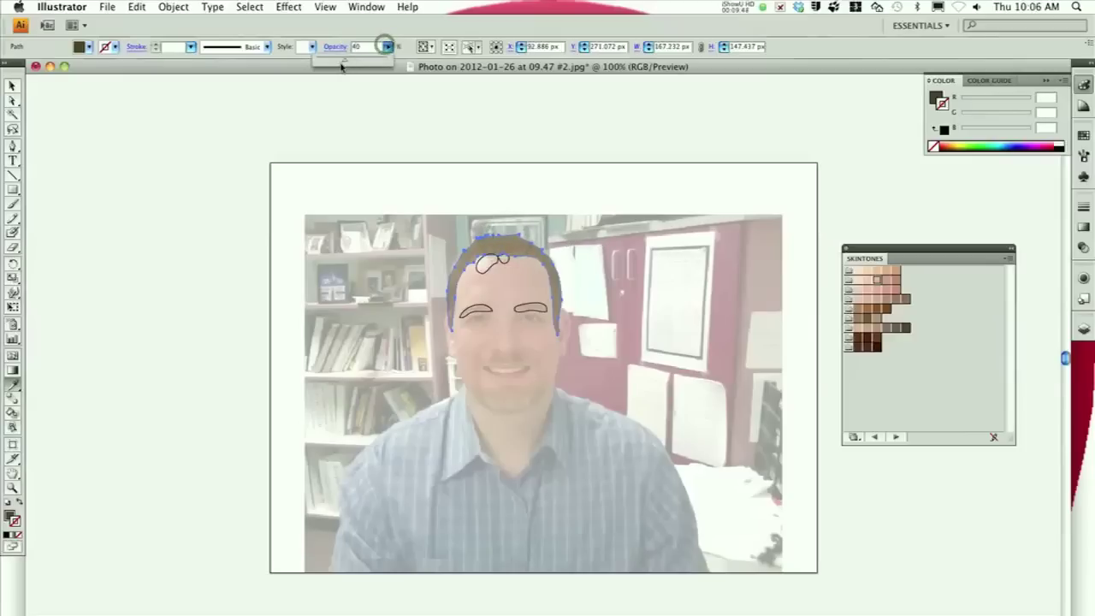
left_click_drag(344, 63, 391, 59)
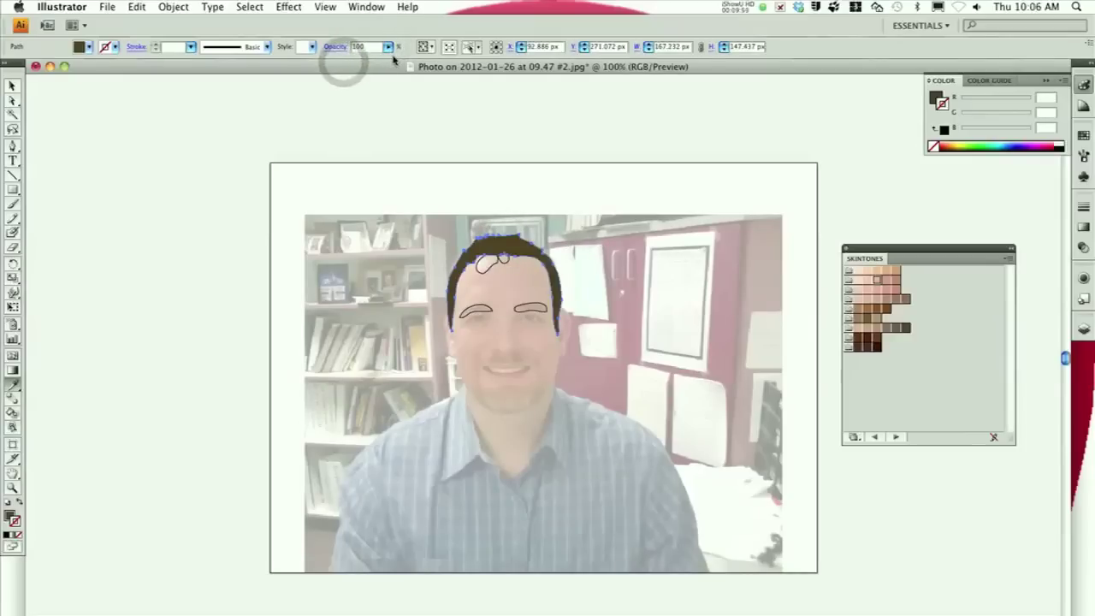
left_click(387, 48)
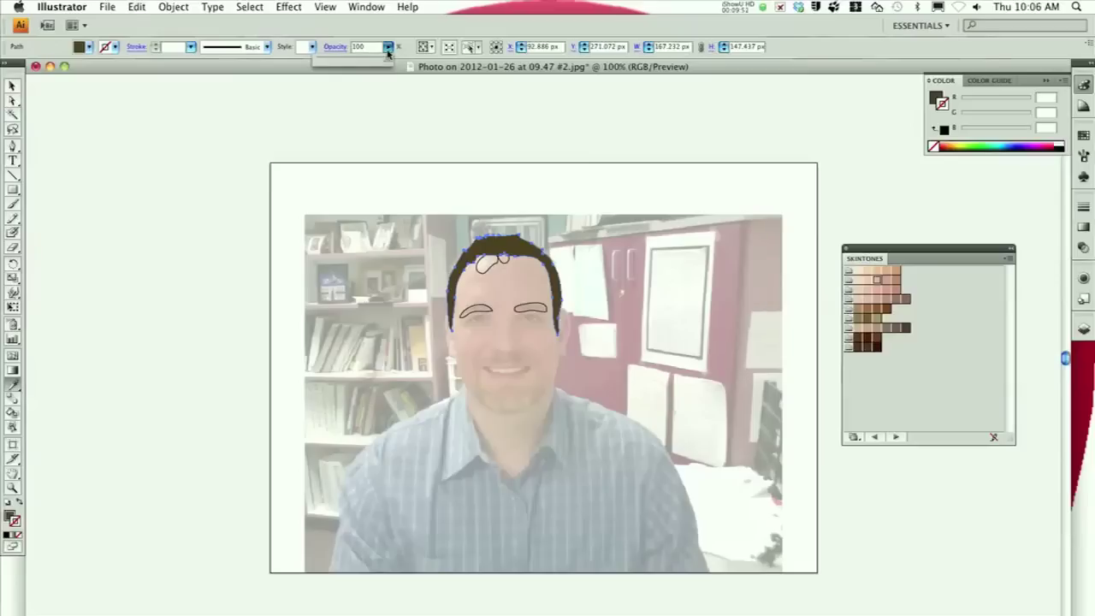
left_click_drag(388, 62, 360, 65)
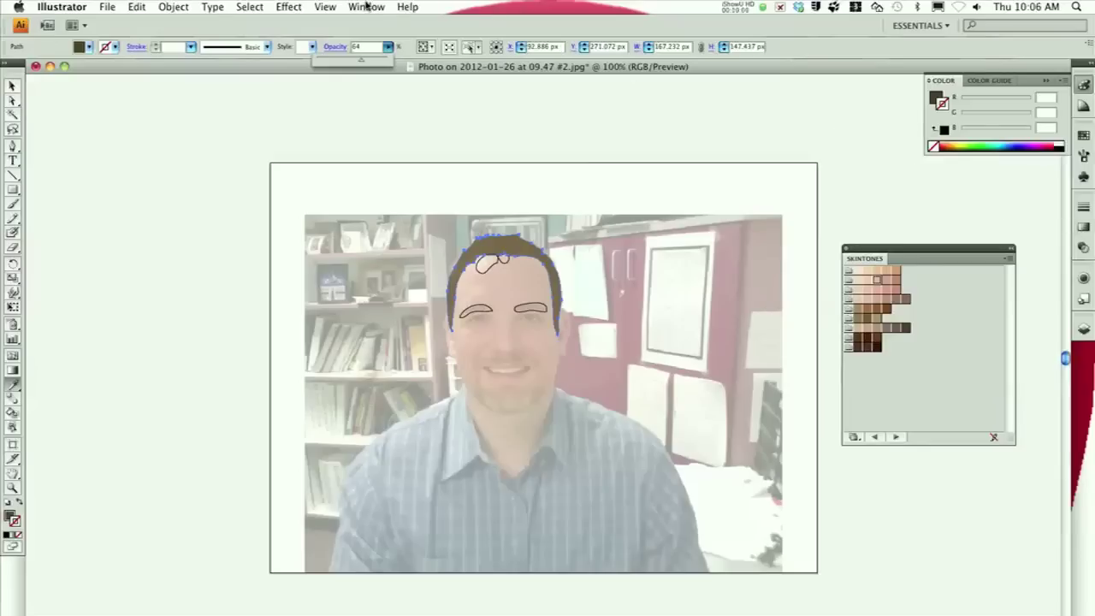
- Toggle the locked photo's visibility in the layer list to examine the traced shapes on their own, leaving the photo shown
left_click(1084, 297)
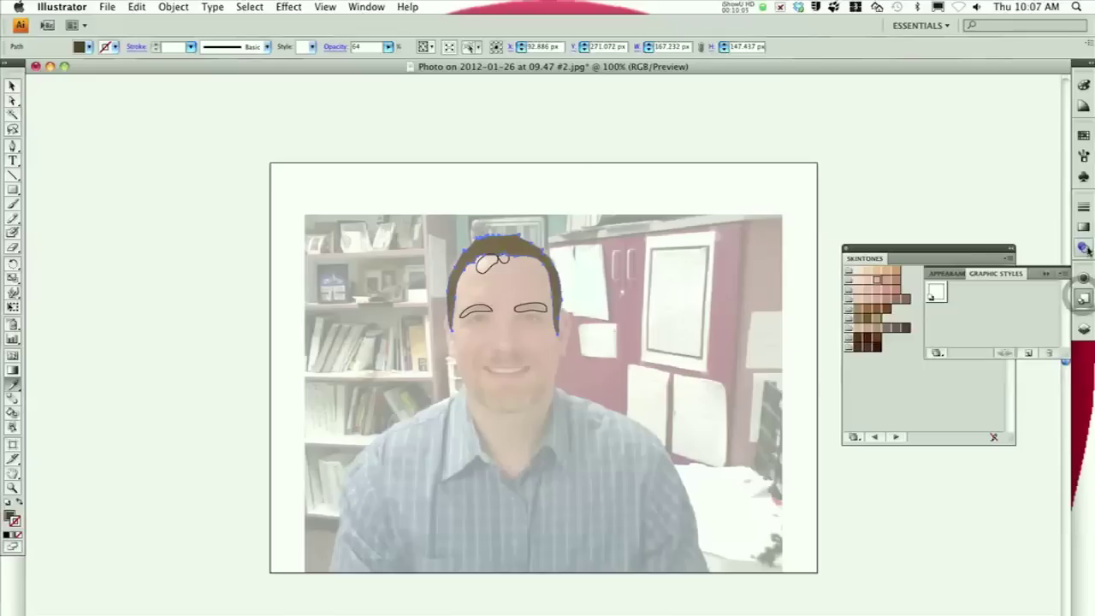
left_click(1083, 330)
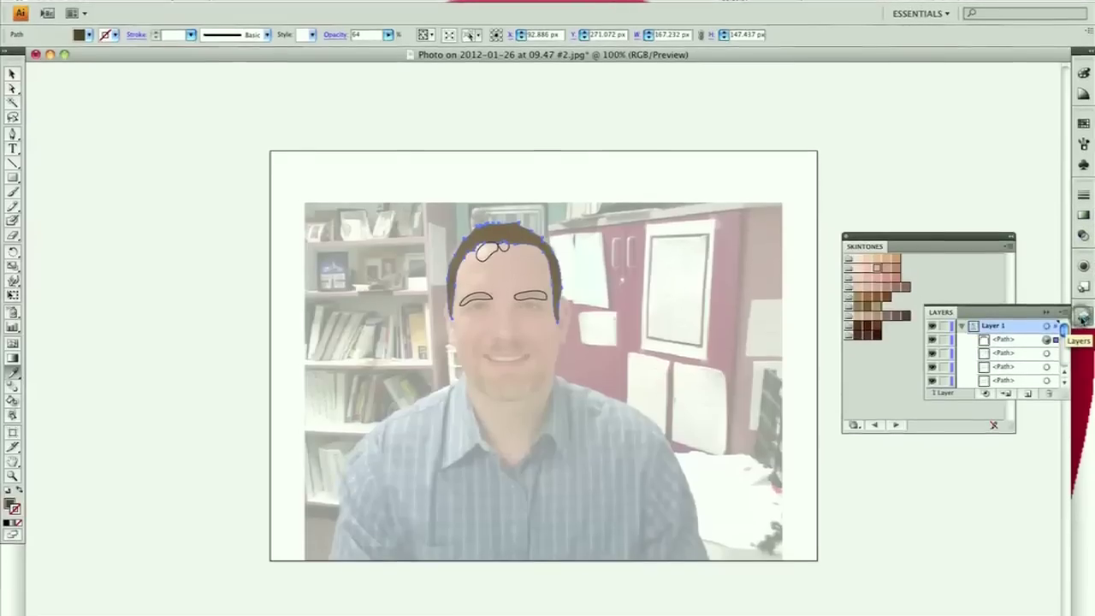
scroll(1010, 355, "down", 3)
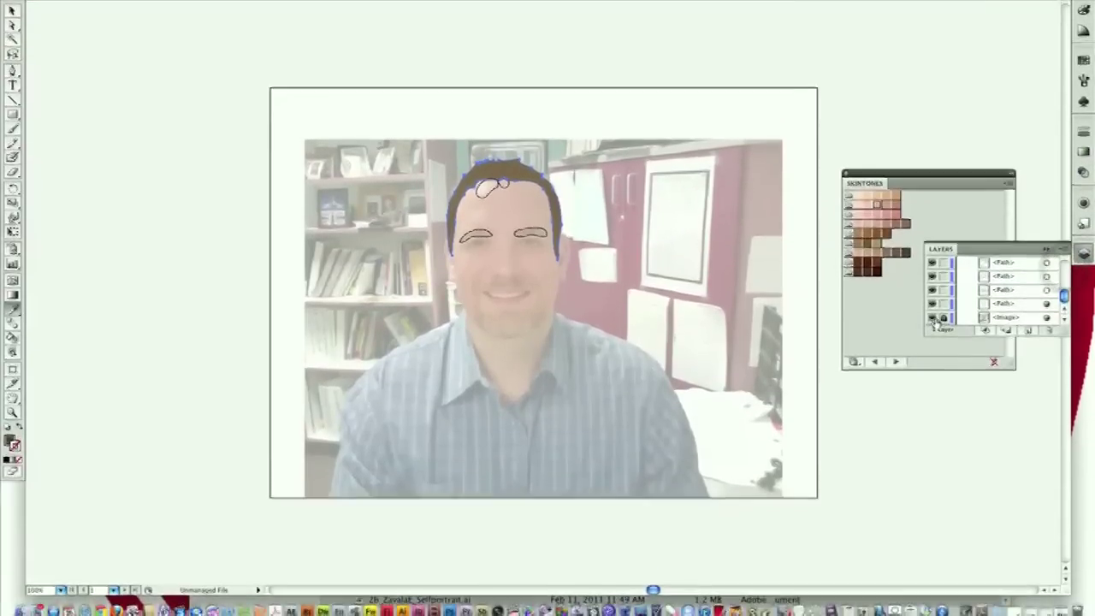
left_click(933, 330)
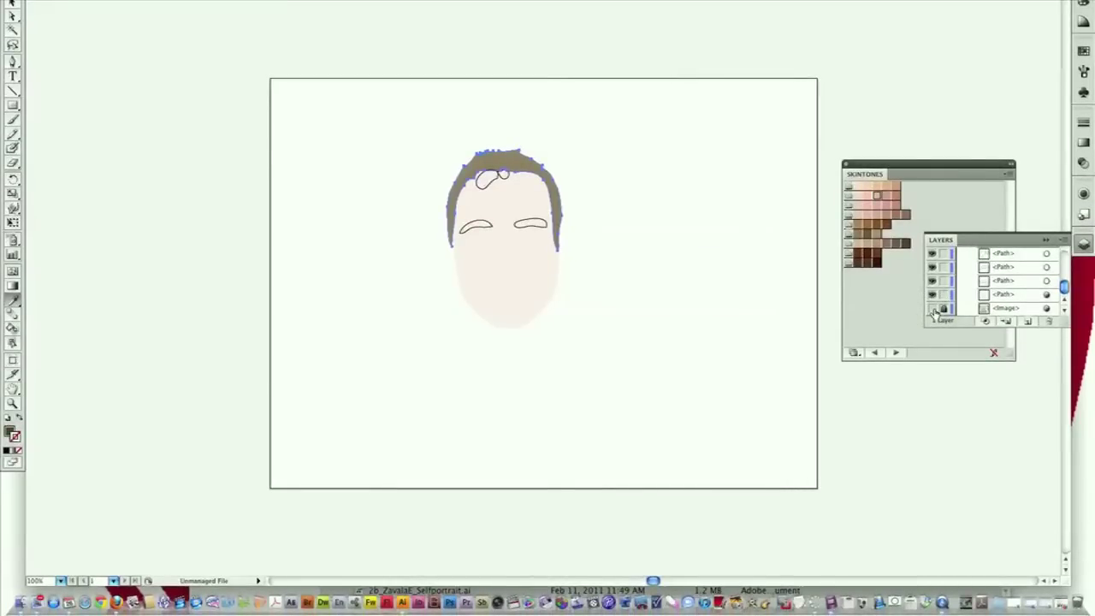
left_click(934, 309)
left_click(934, 309)
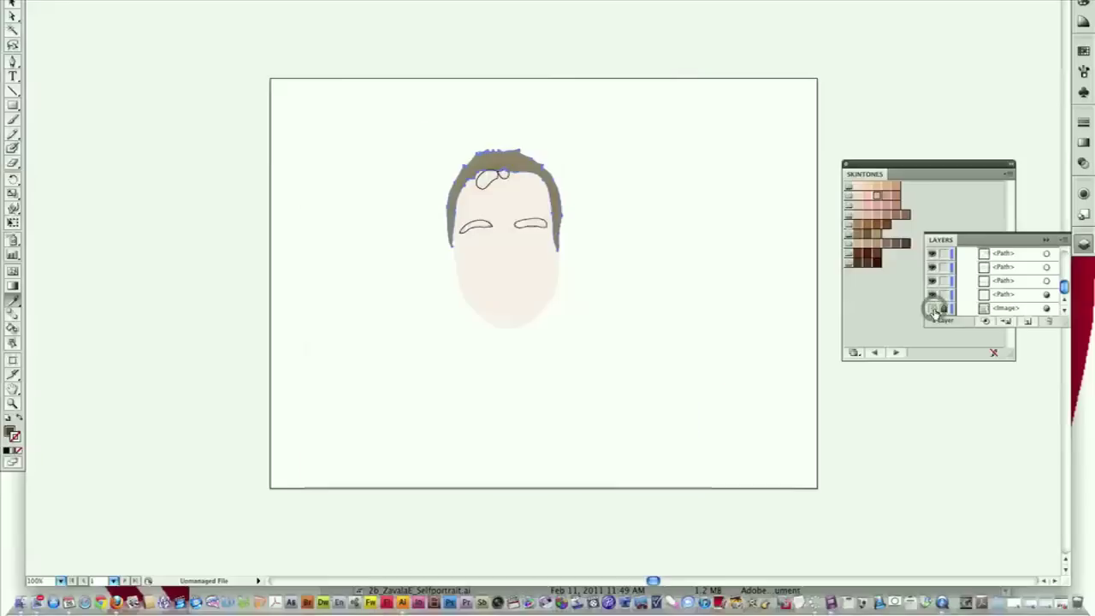
left_click(933, 308)
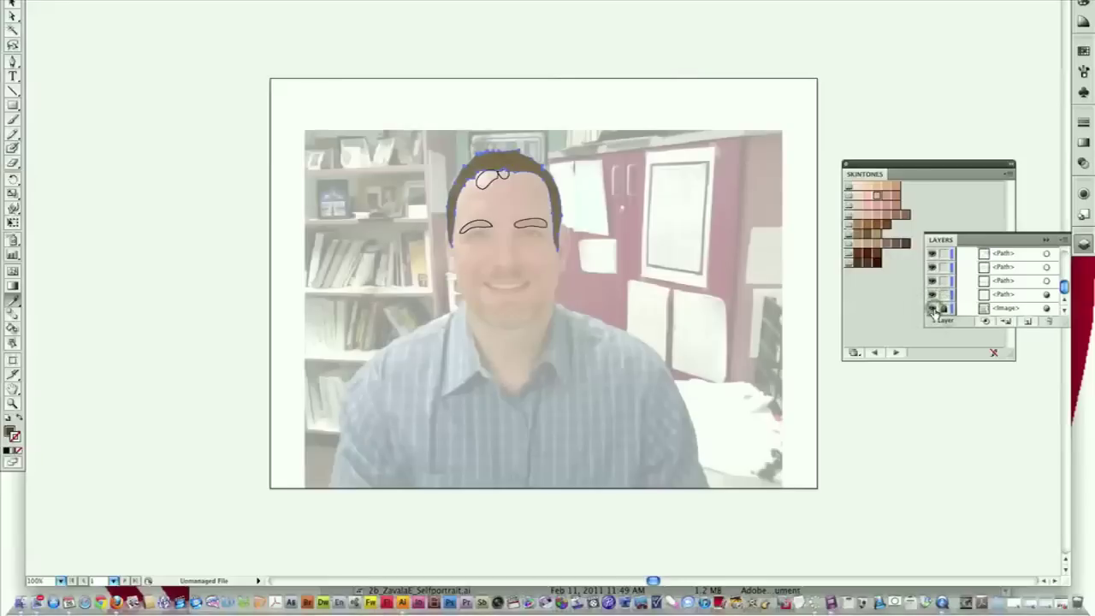
left_click(934, 308)
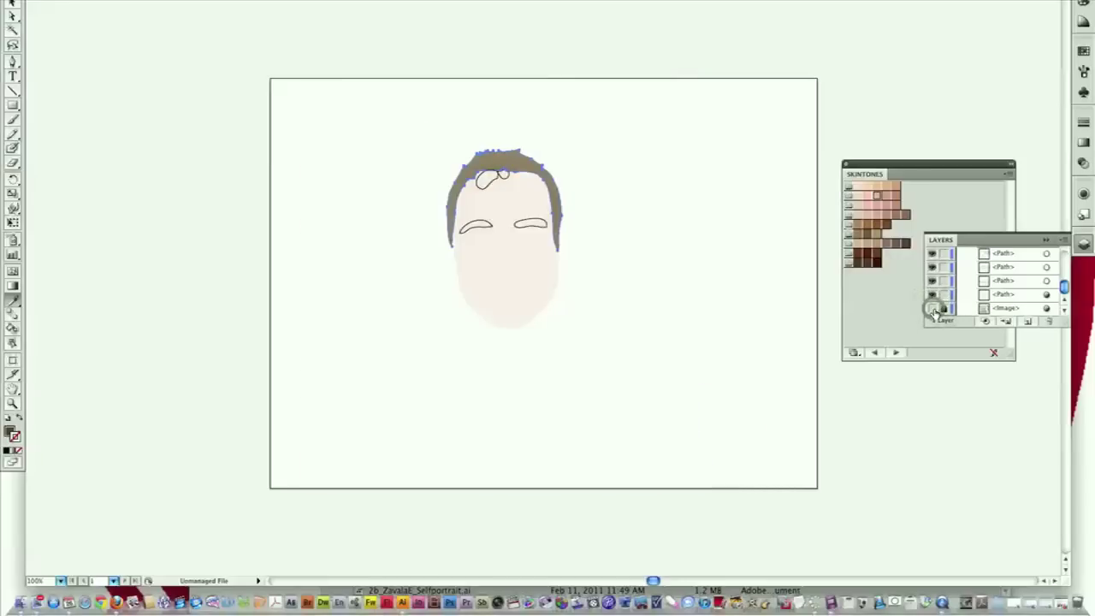
left_click(934, 308)
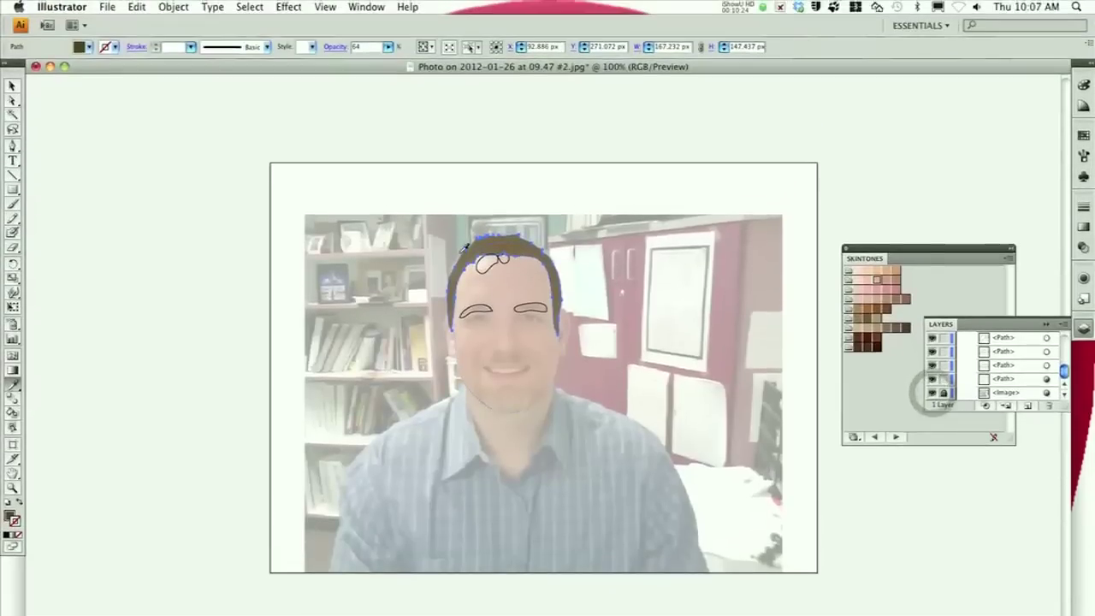
- Give the small highlight shape at the hairline the C=0 M=9 Y=15 K=3 skin tone as its fill with no stroke, and deselect it
left_click(490, 239)
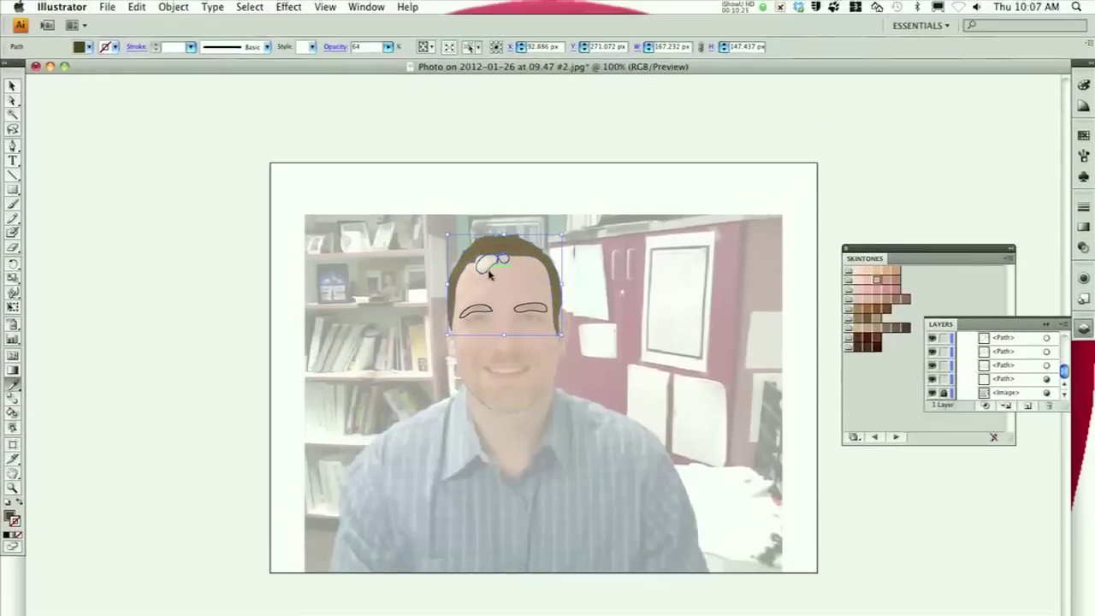
left_click(490, 271)
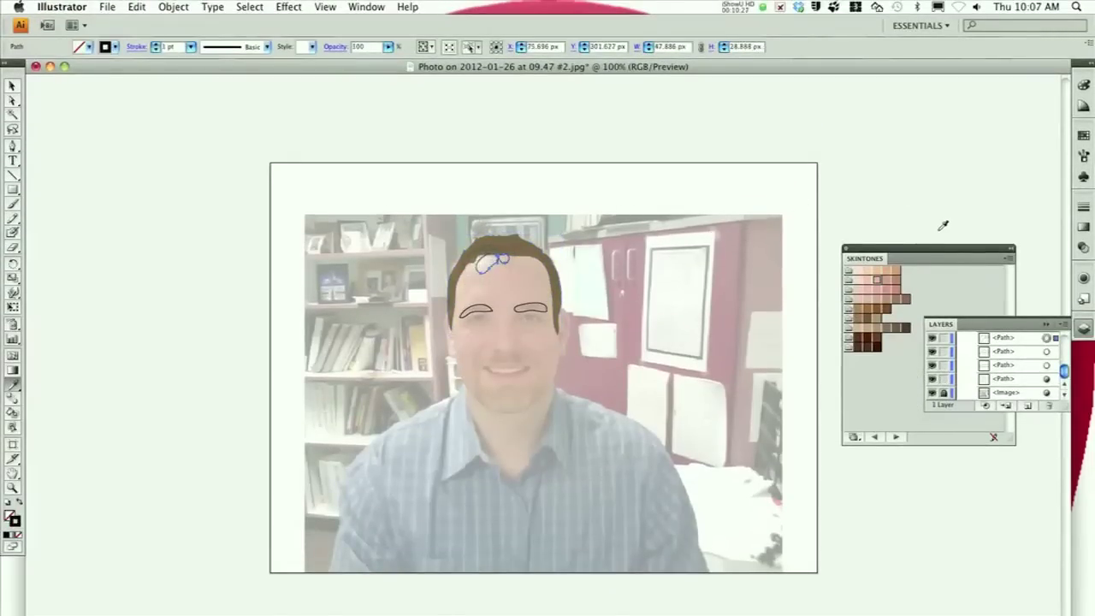
left_click(857, 272)
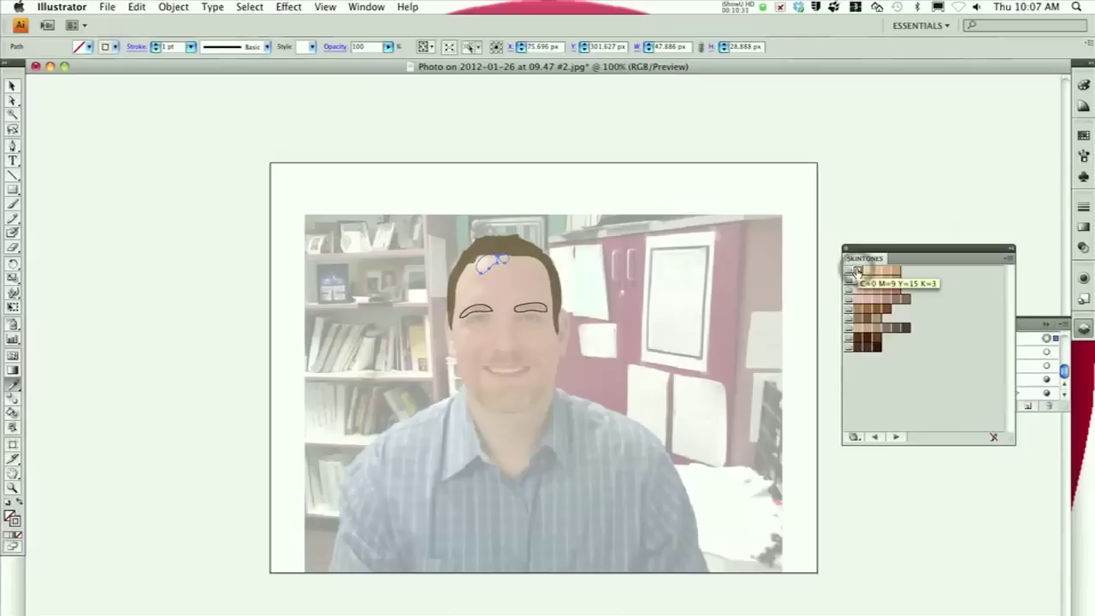
left_click(1083, 86)
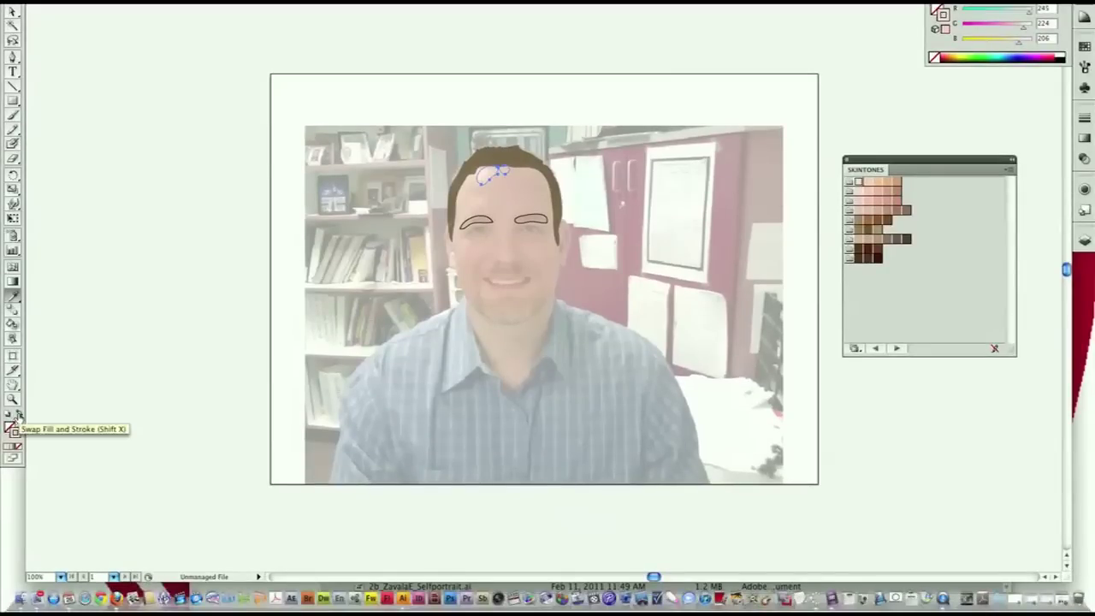
left_click(17, 414)
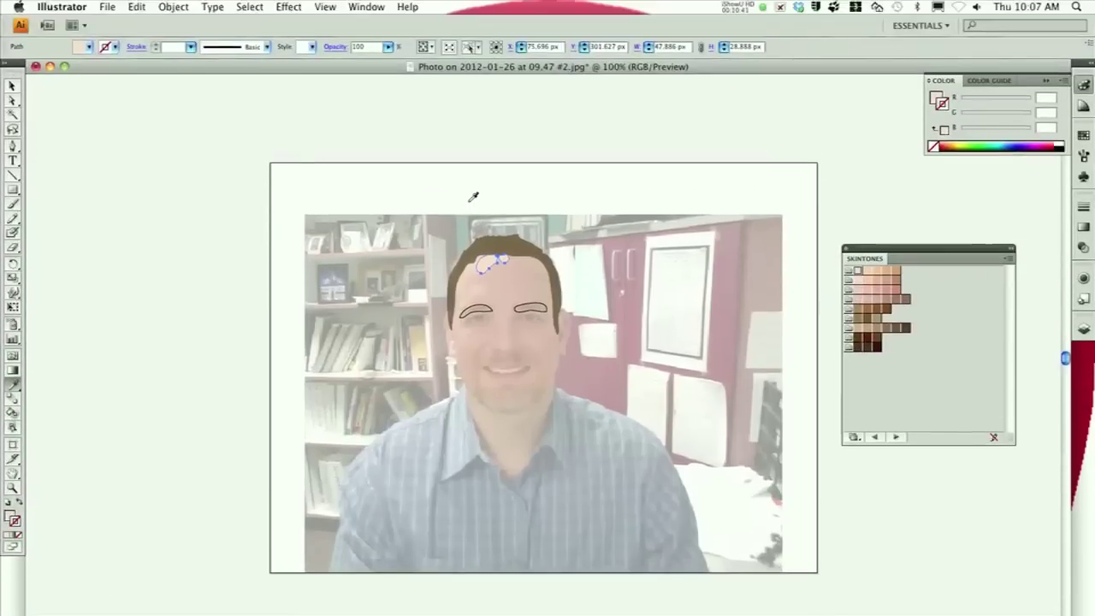
left_click(461, 148)
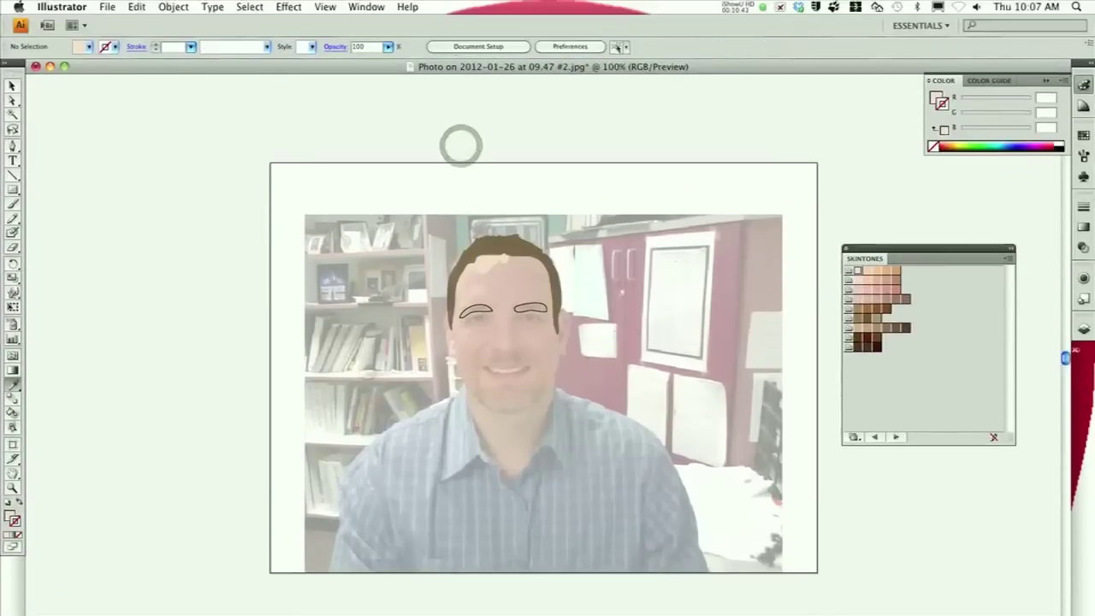
- Hide the locked photo to examine the filled hairline highlight against the face and hair, and show the photo again
left_click(1084, 327)
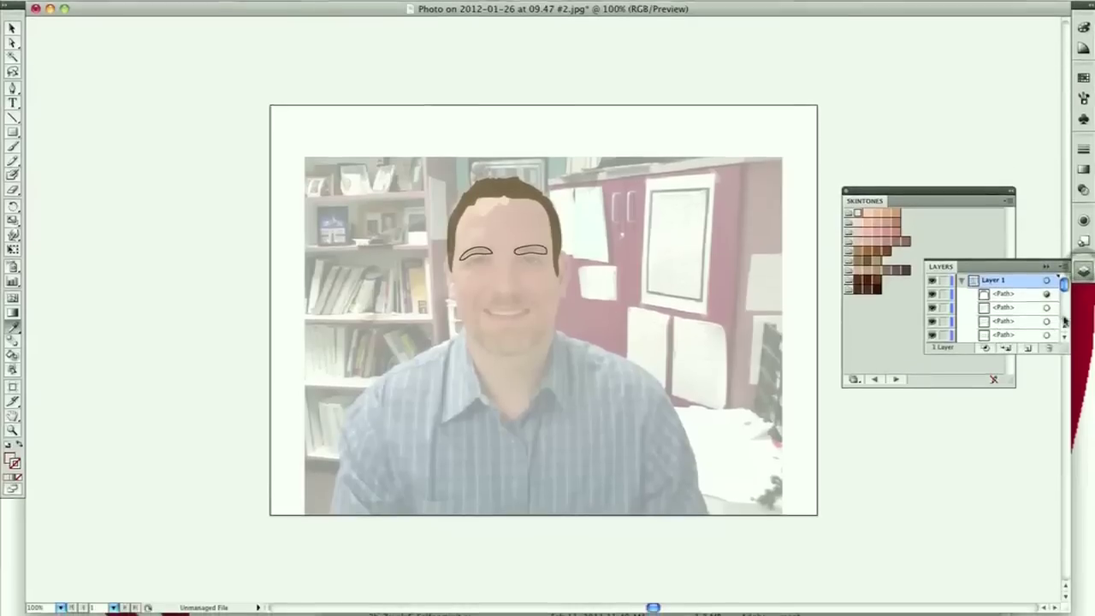
left_click_drag(1063, 314, 1064, 343)
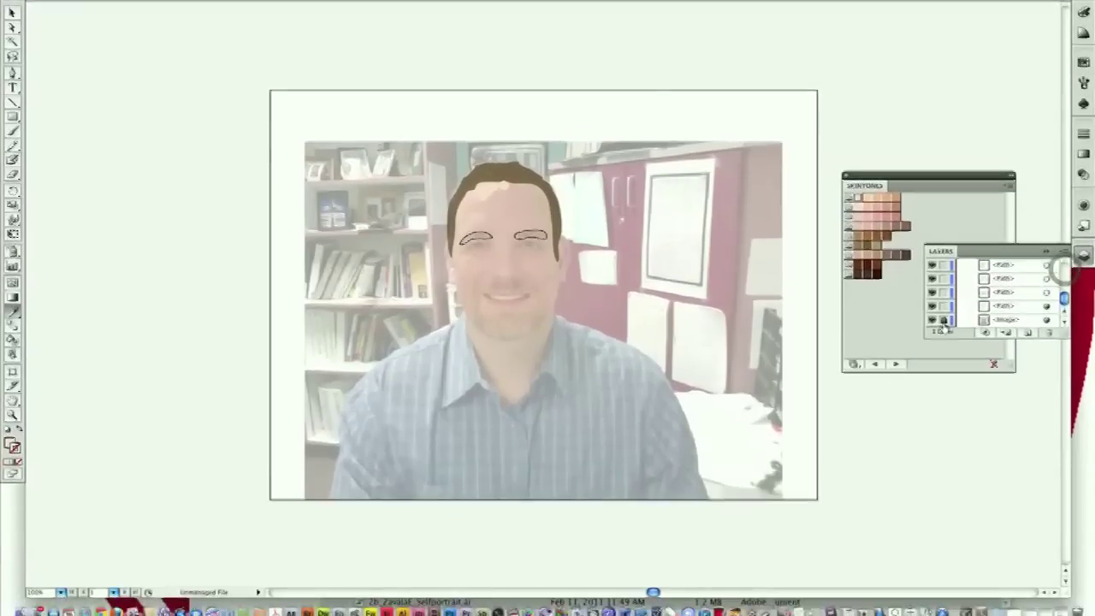
left_click(932, 339)
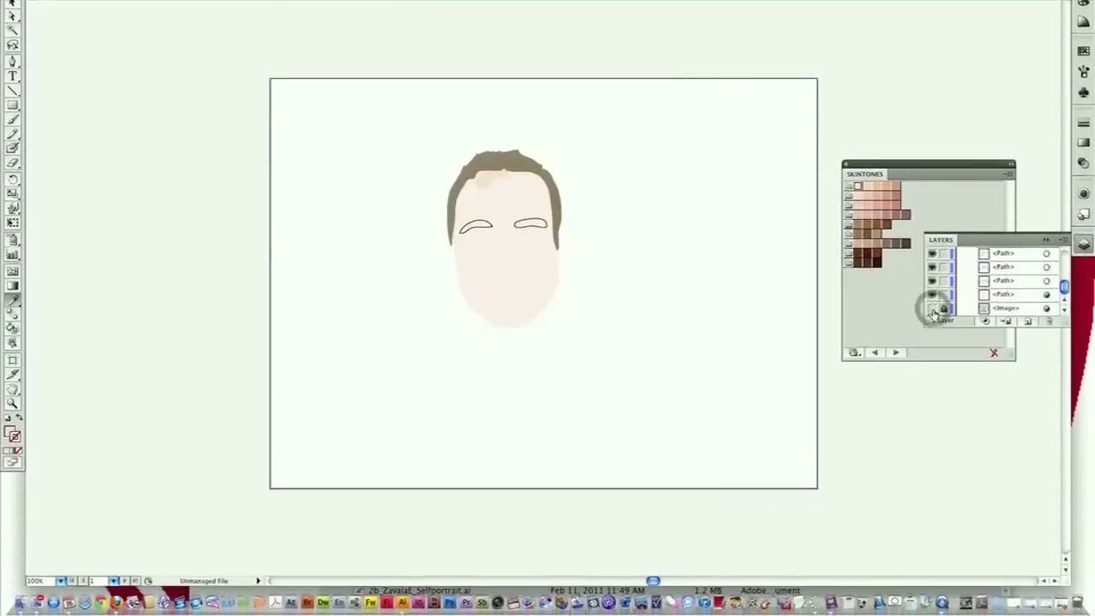
left_click(933, 309)
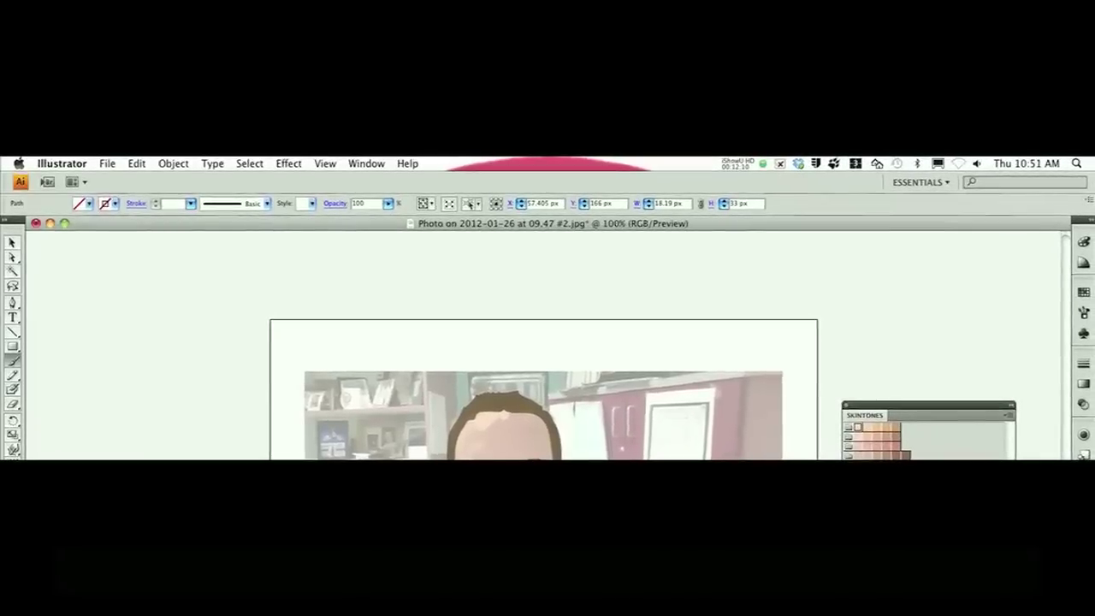
- Delete the plain black brush strokes drawn over the eyebrows
left_click(476, 453, "super")
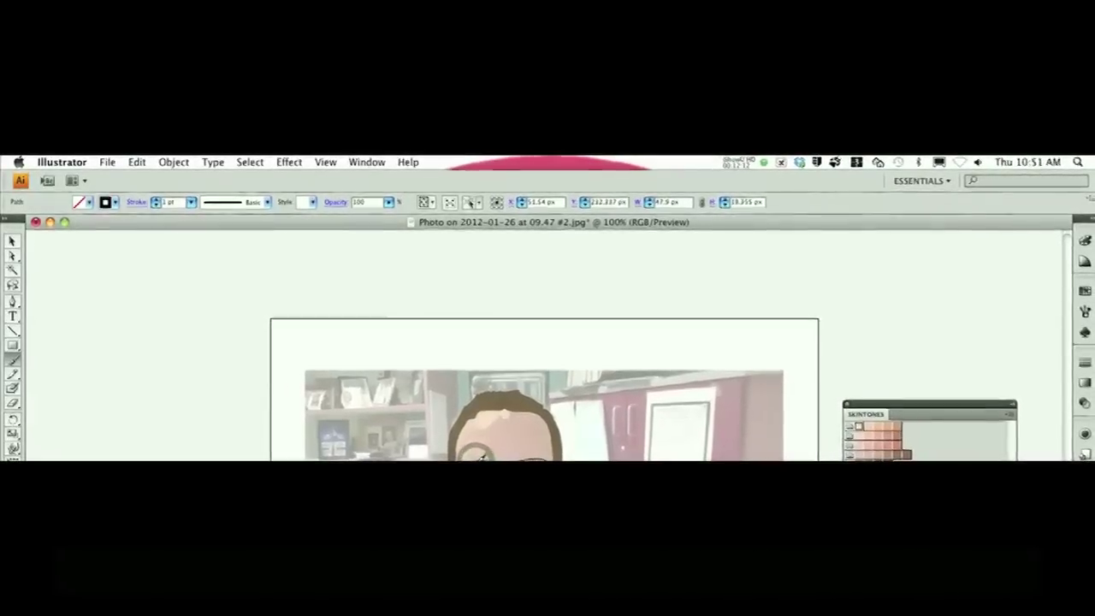
key("Delete")
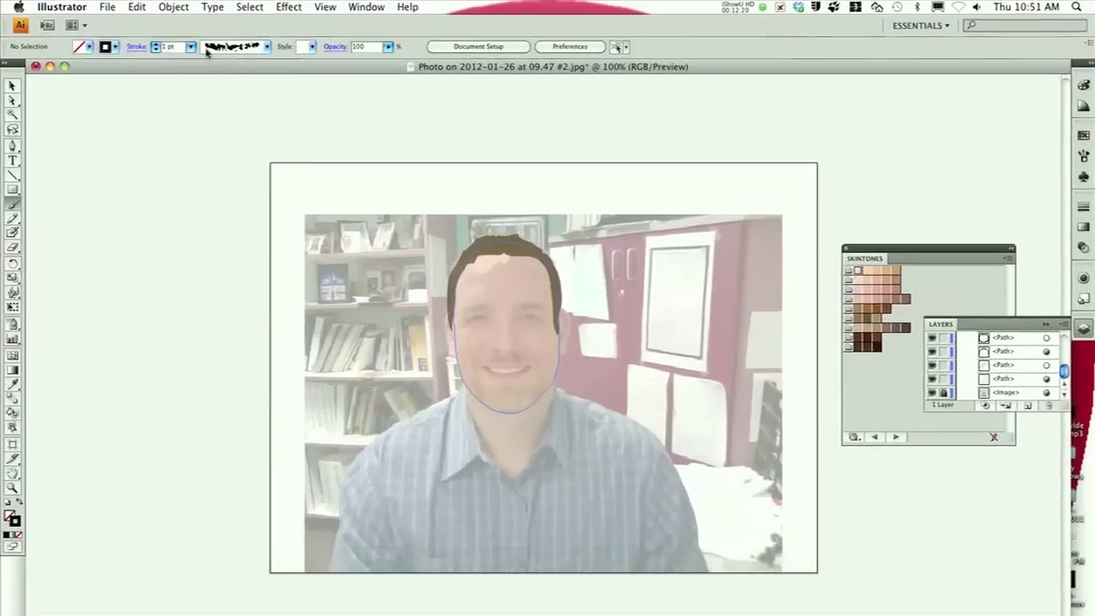
- Look through the available brush libraries, including the Artistic set, without loading another one
left_click(267, 49)
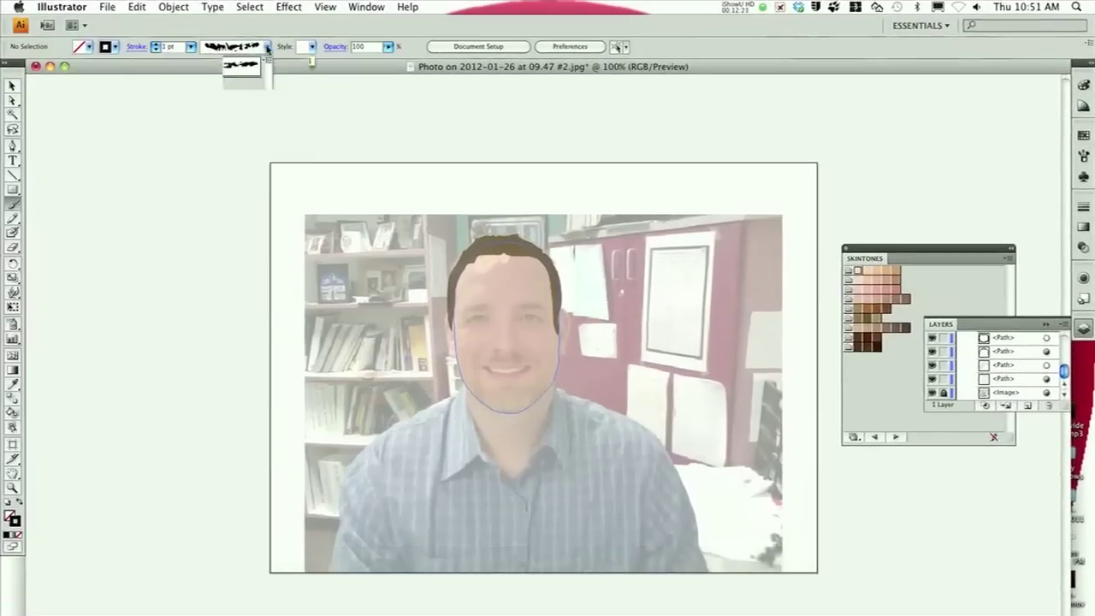
left_click(265, 64)
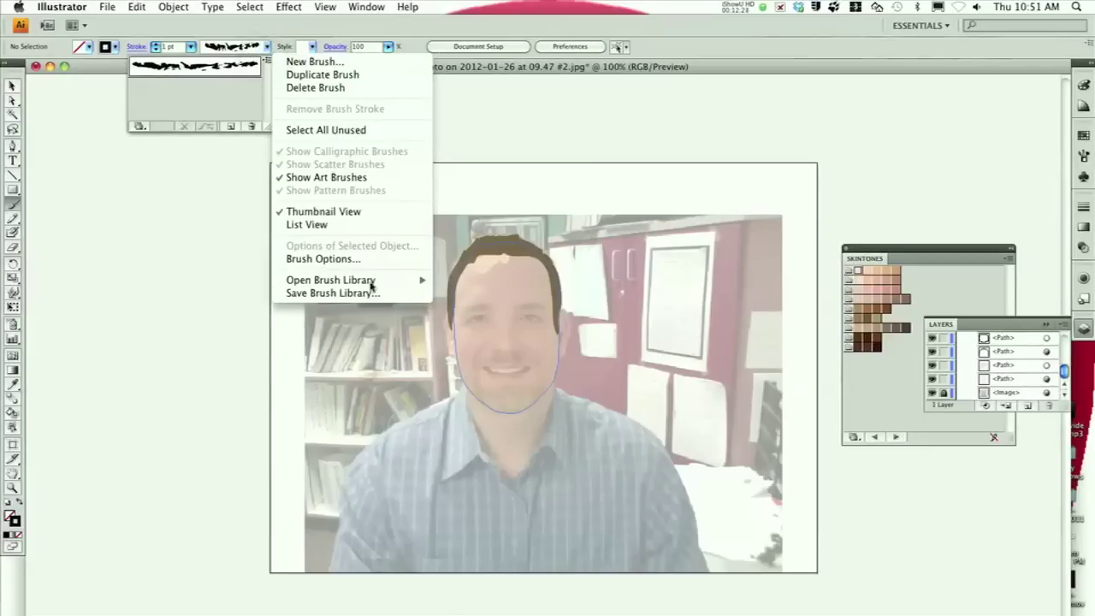
mouse_move(402, 284)
mouse_move(480, 300)
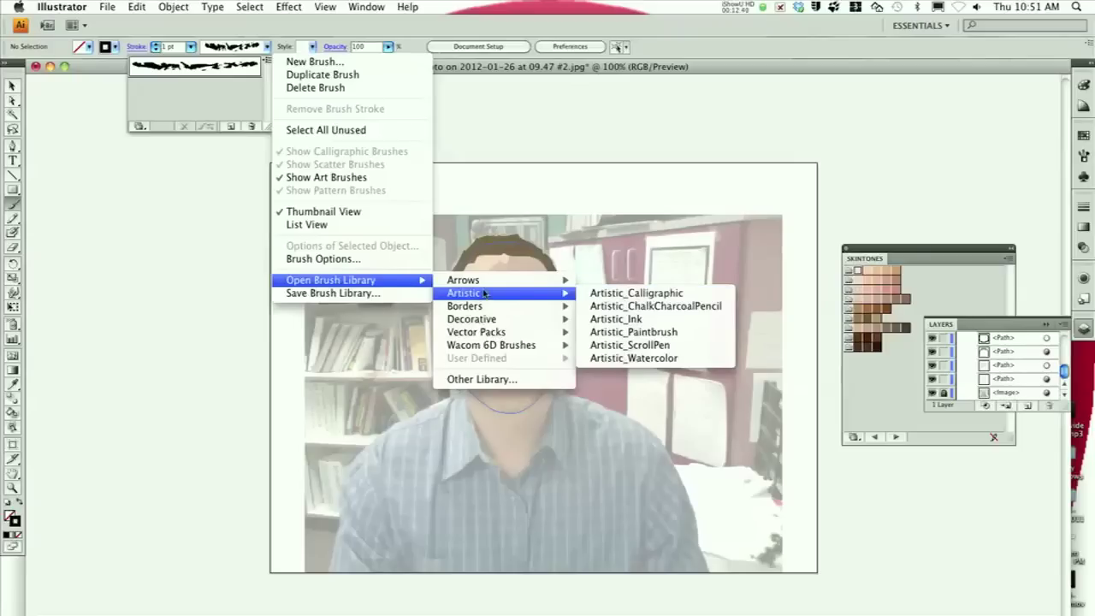
left_click(203, 109)
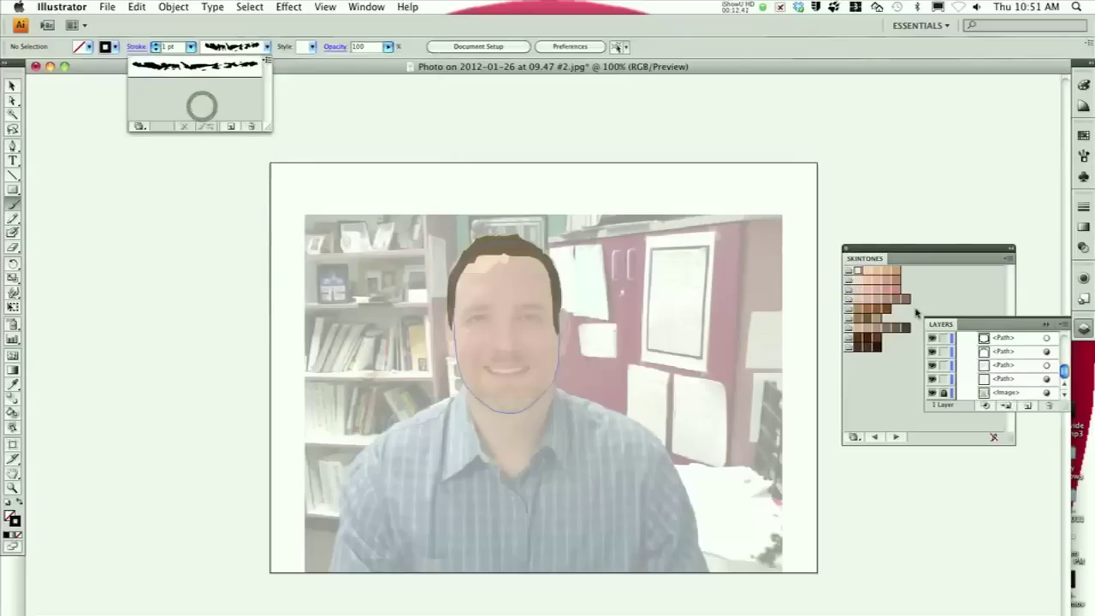
- Display the document's brushes, paint both eyebrows with the rough art brush in a 1 pt dark grey-brown stroke, and set their opacity to 66%
left_click(377, 7)
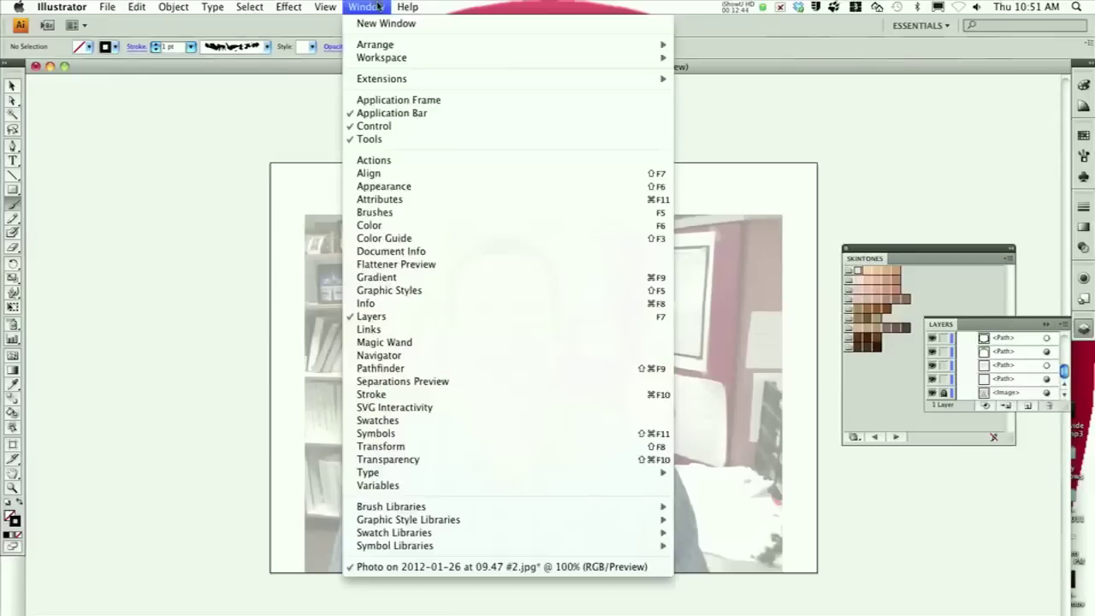
left_click(467, 212)
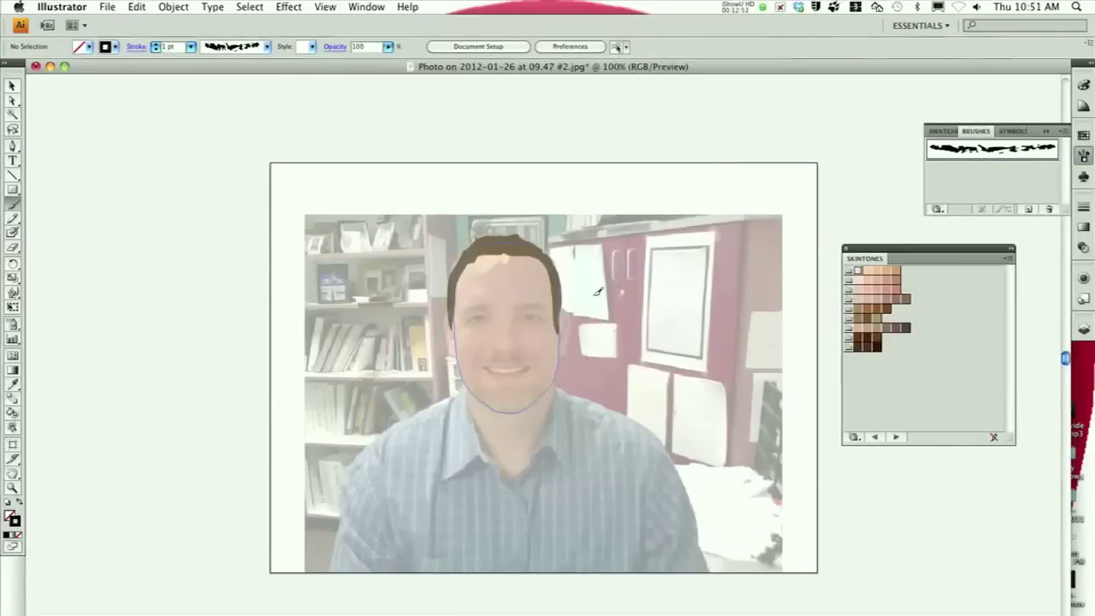
left_click(906, 328)
mouse_move(462, 314)
left_mouse_down()
mouse_move(490, 299)
mouse_move(548, 304)
left_mouse_up()
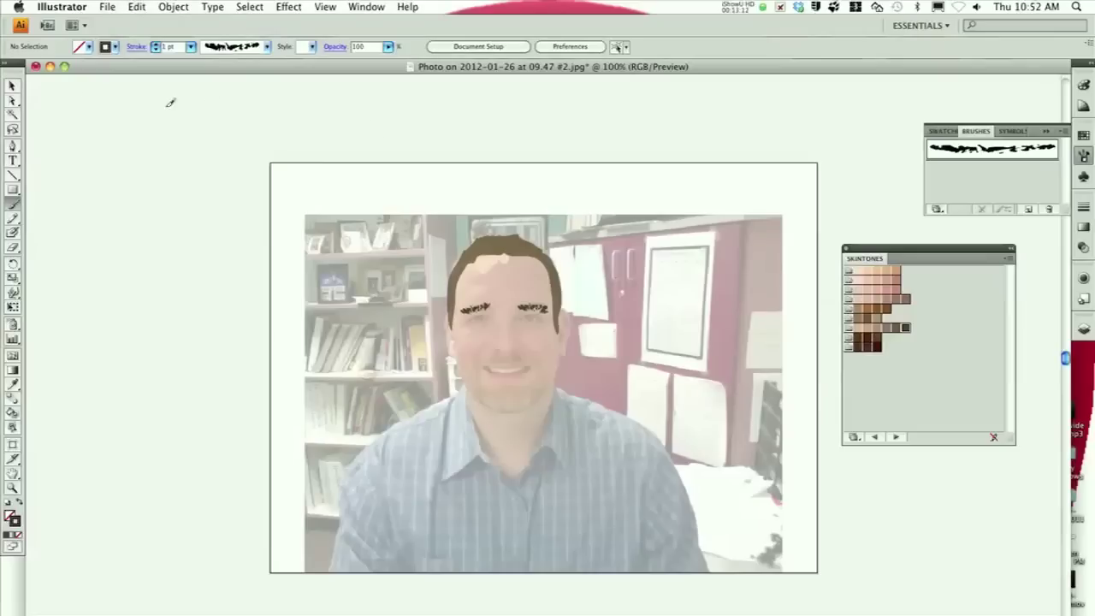
left_click(476, 311)
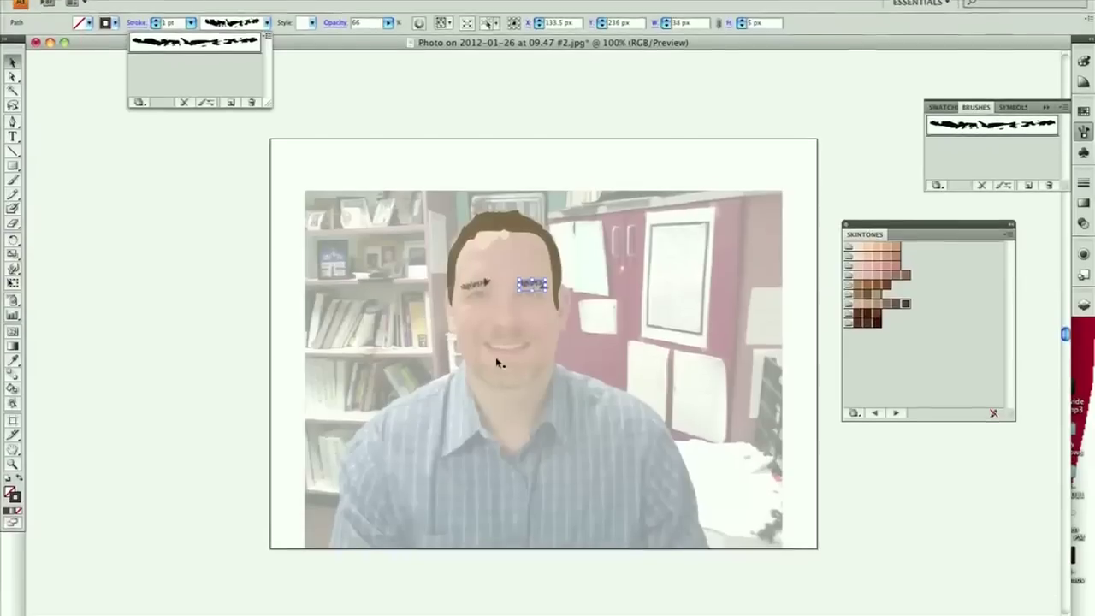
- Try to brush rough skin-toned strokes around the mouth and chin as a beard
left_click(495, 381)
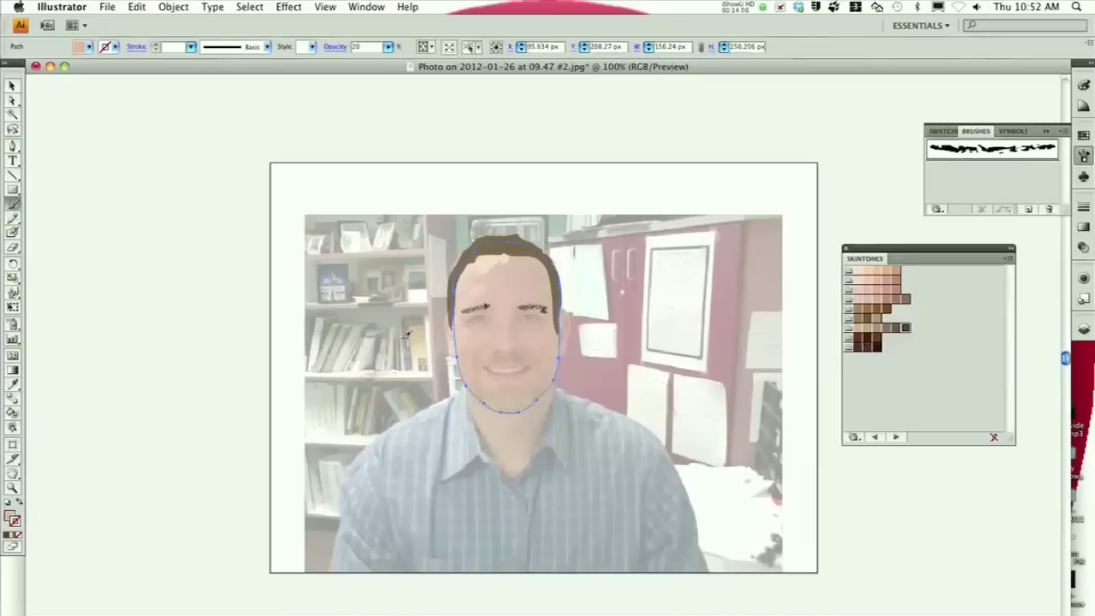
left_click_drag(483, 360, 519, 361)
left_click_drag(519, 312, 533, 312)
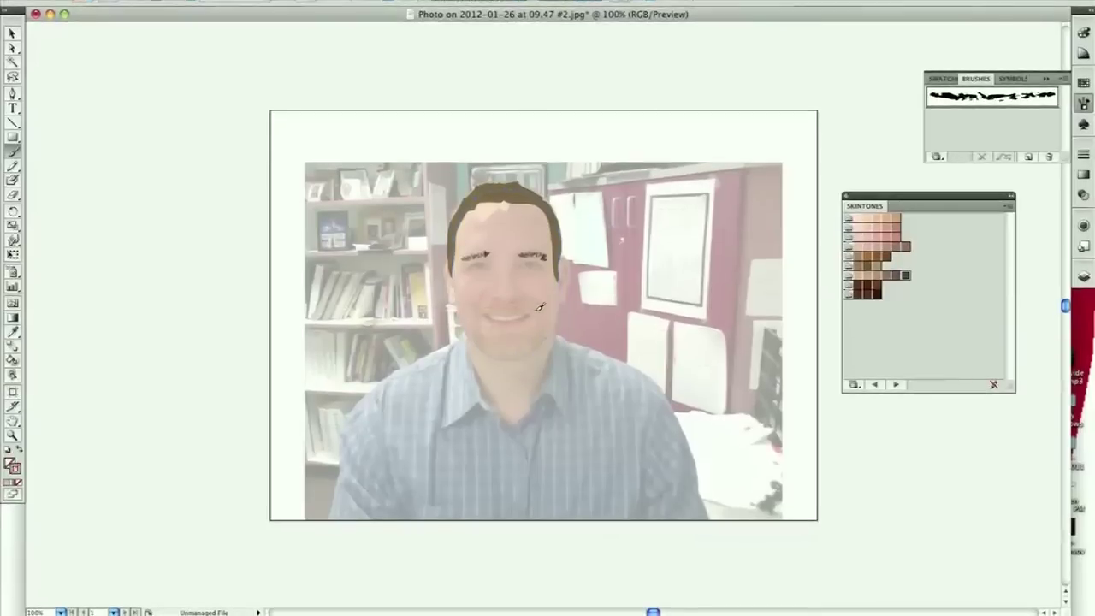
left_click(486, 306)
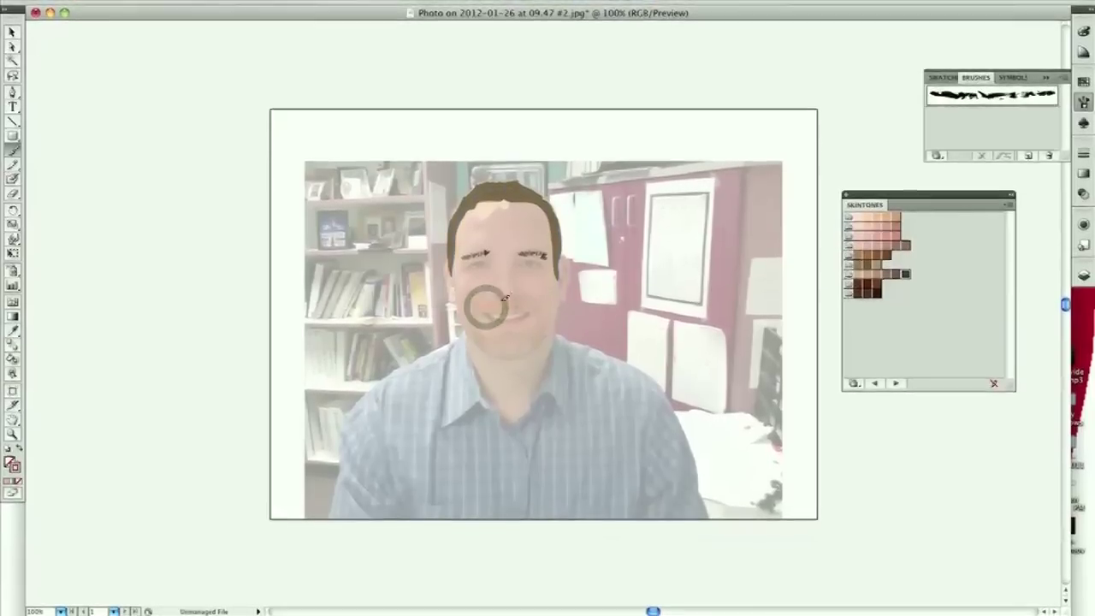
left_click(477, 308)
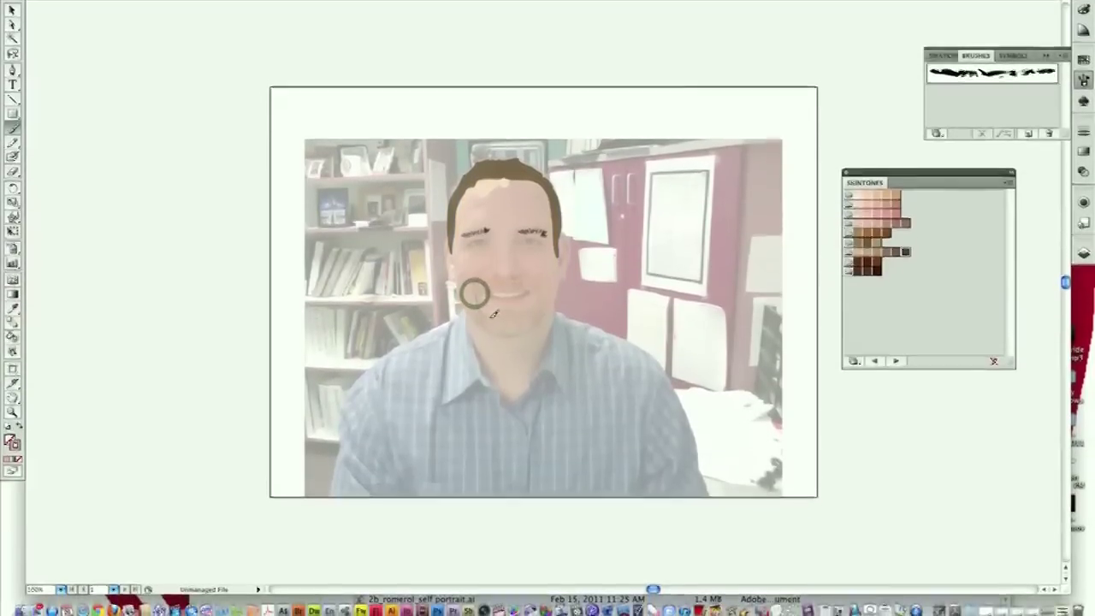
left_click_drag(505, 309, 531, 306)
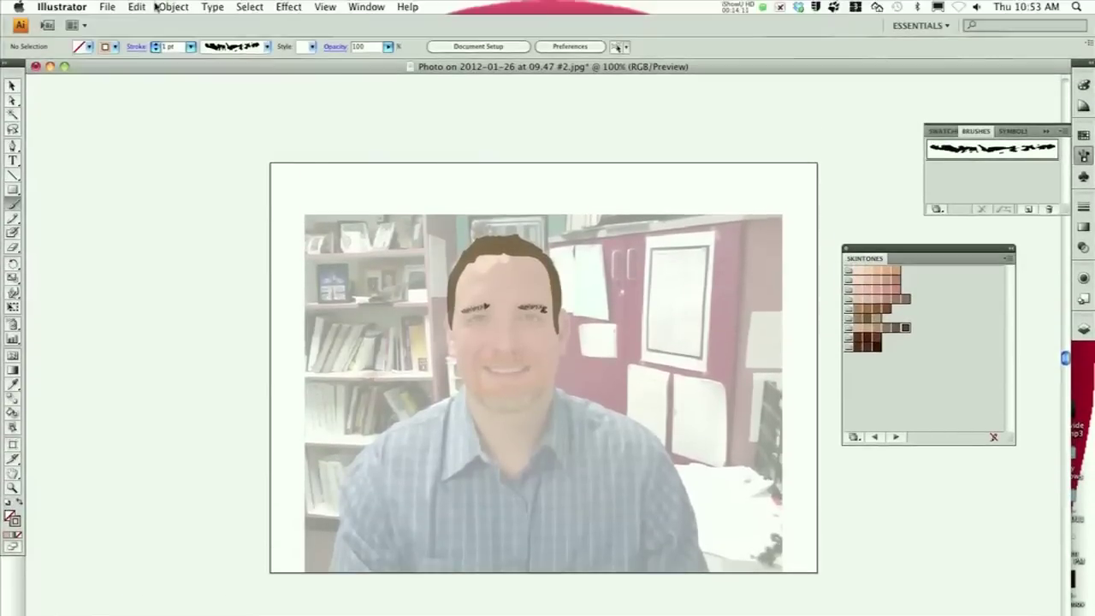
- Undo the brushed strokes around the mouth one after another
left_click(137, 7)
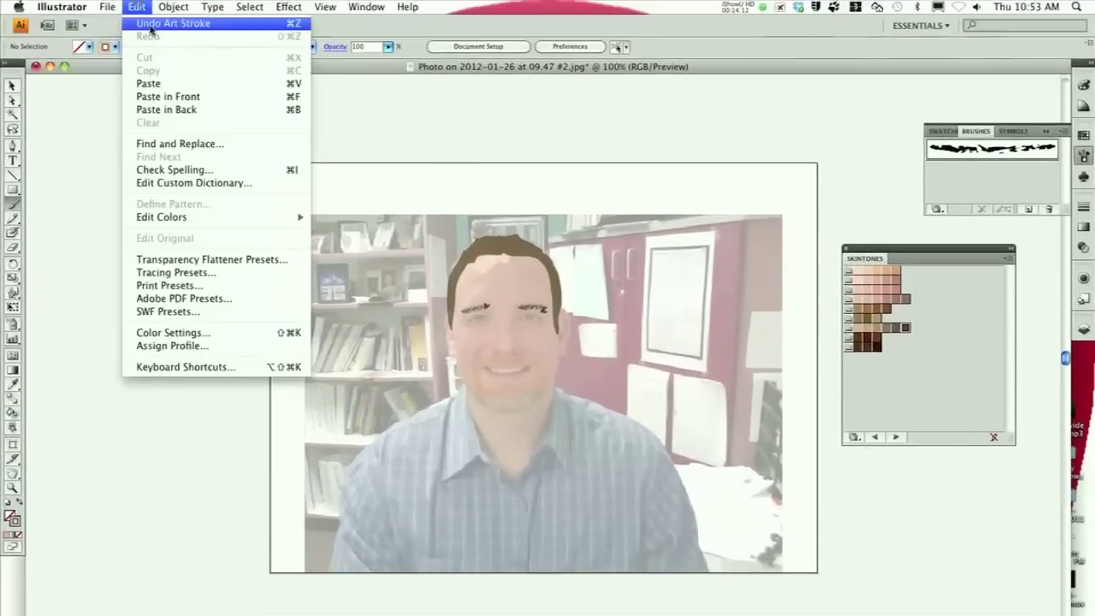
left_click(150, 27)
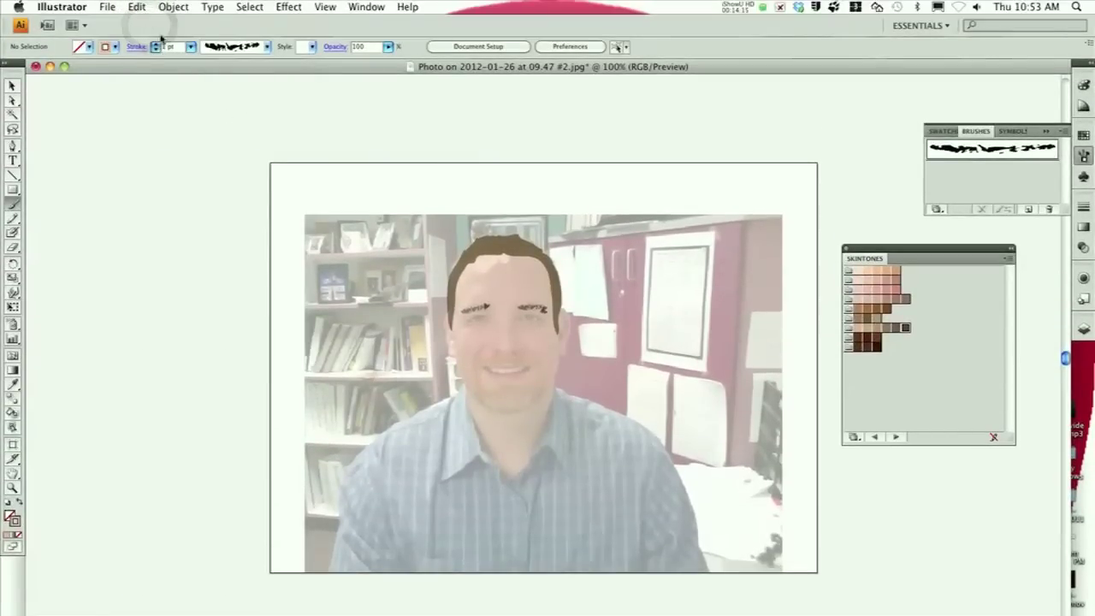
left_click(137, 7)
left_click(147, 26)
left_click(137, 7)
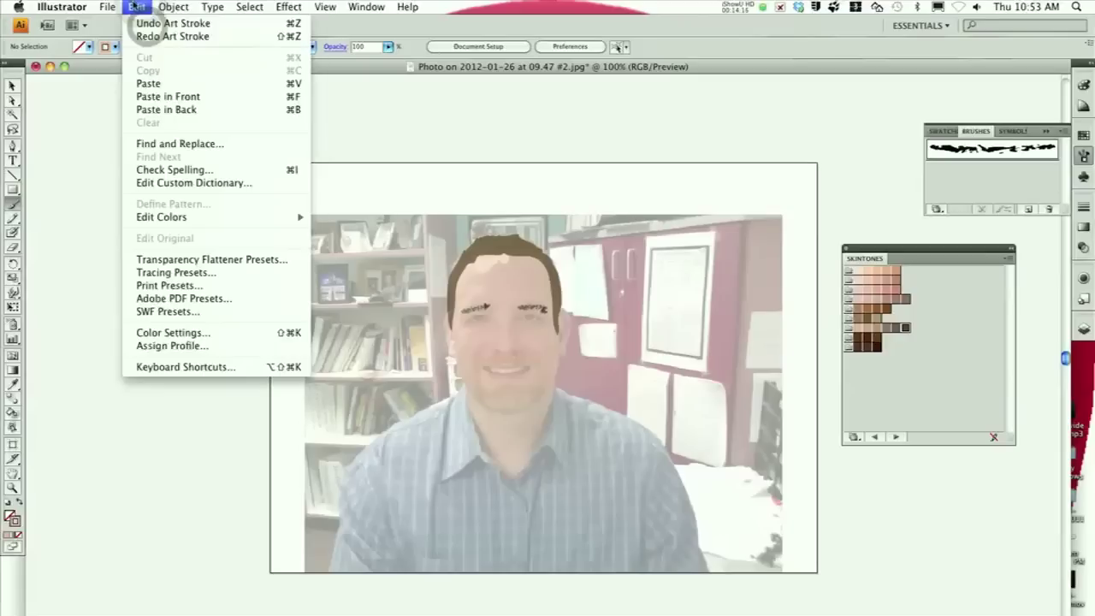
left_click(147, 25)
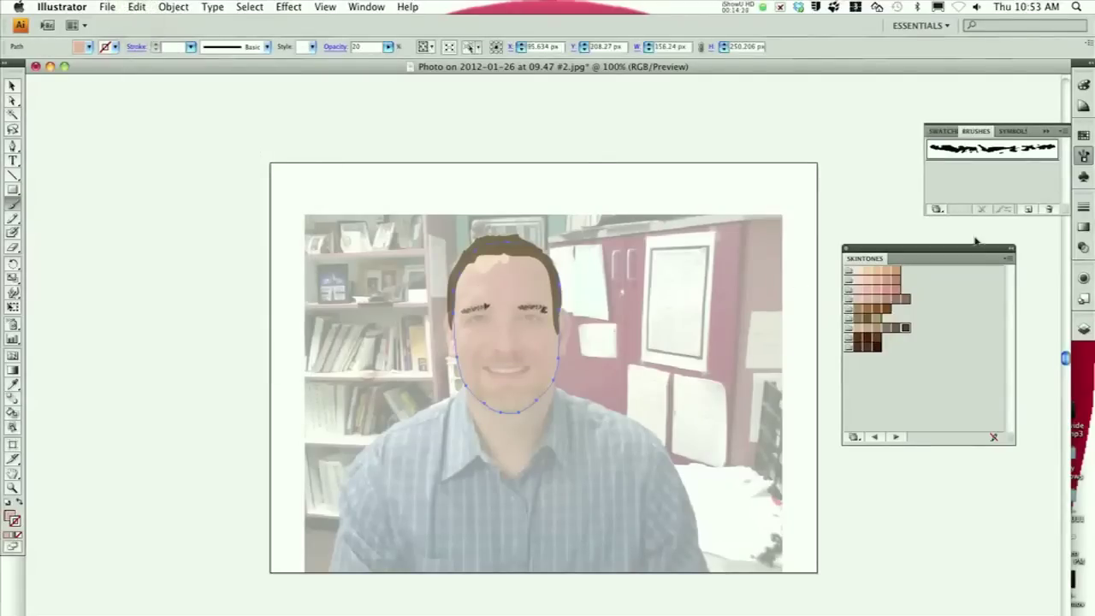
- Hide the locked photo to examine the face, hair and eyebrows on their own, and show the photo again
left_click(1085, 327)
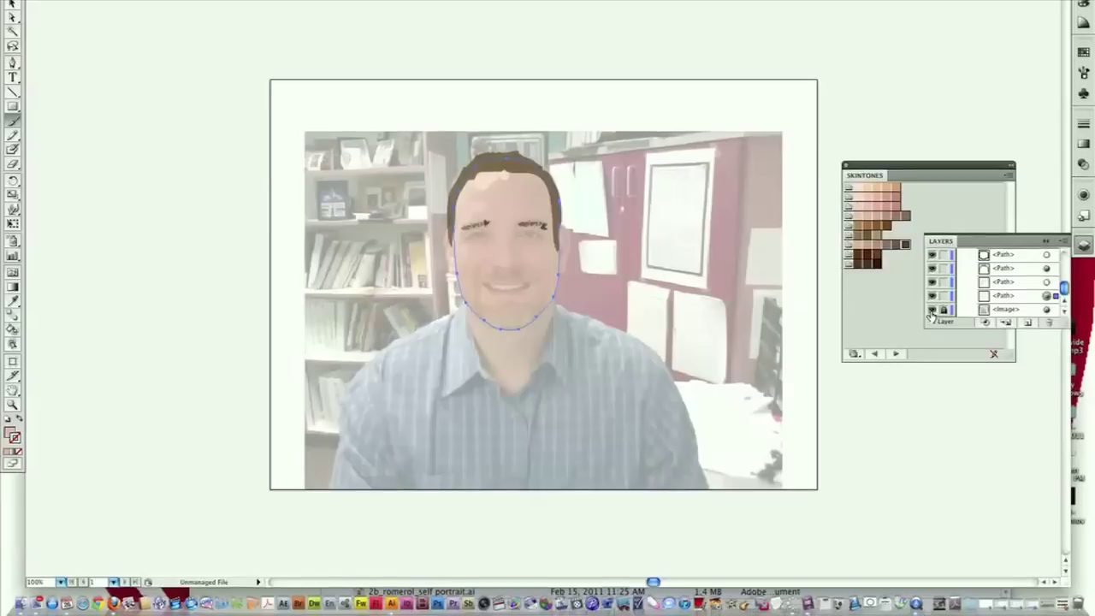
left_click(931, 395)
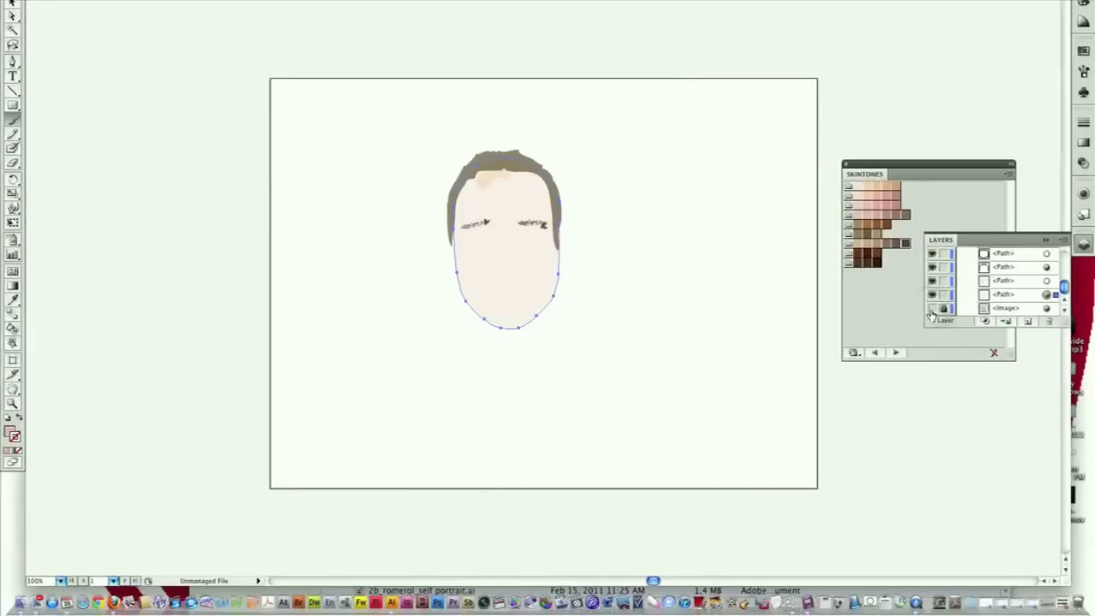
left_click(932, 309)
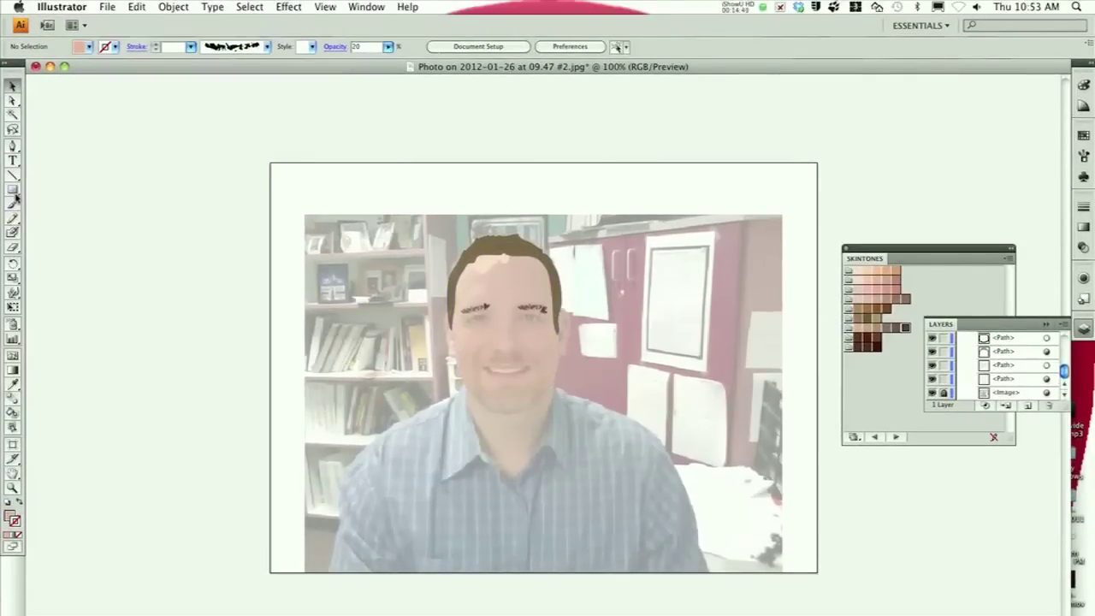
- Trace the ear on the picture's right side with the Pen tool as a skin-toned shape about 19 px wide and 68 px high, undoing a misplaced point
left_click(556, 328)
left_click(561, 309)
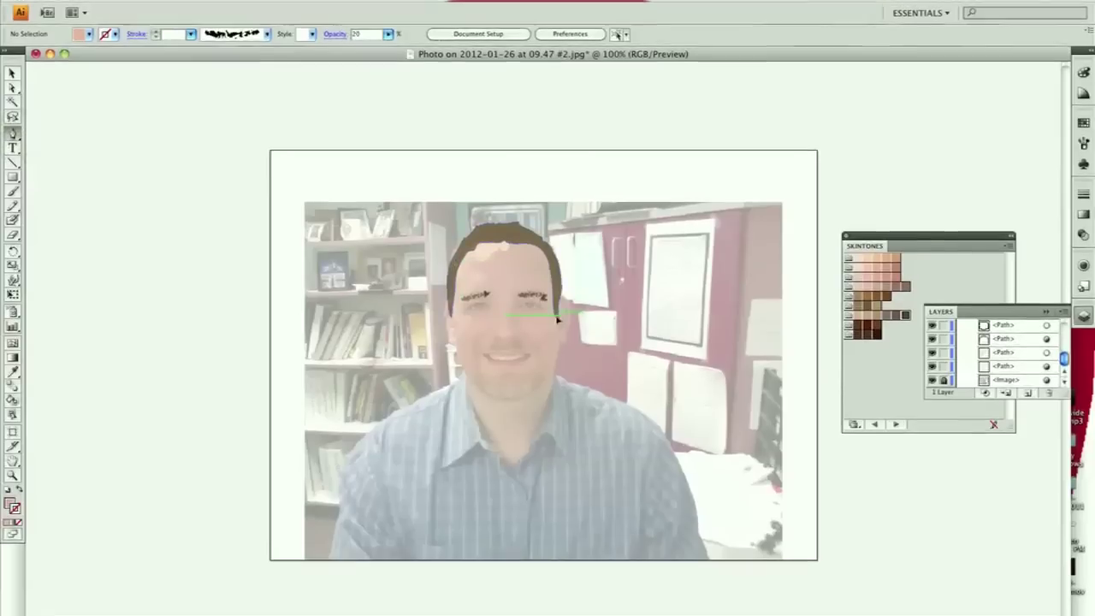
left_click(572, 318)
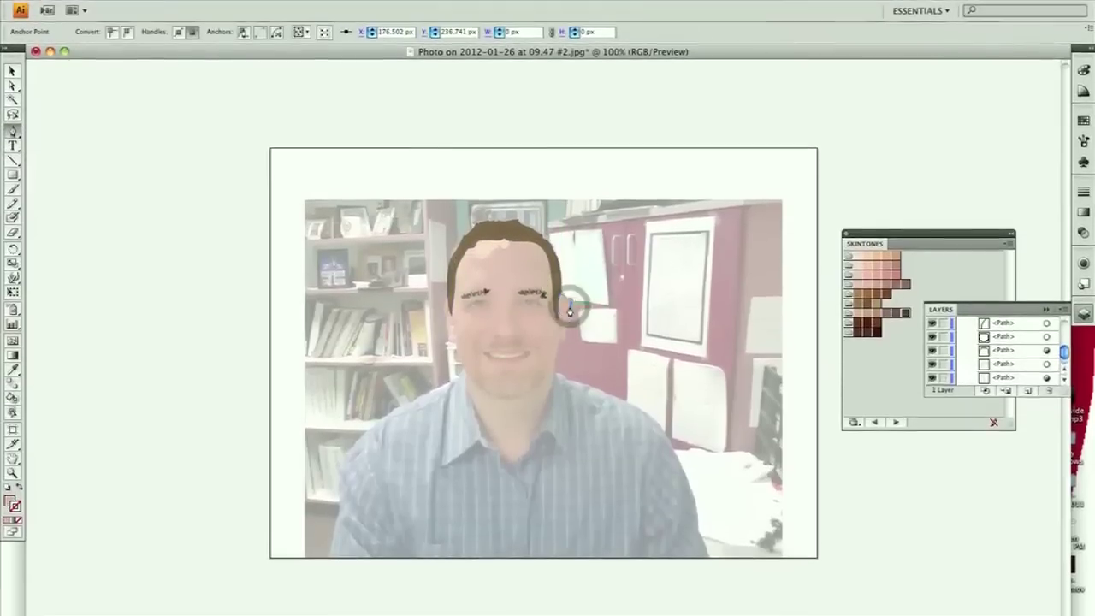
mouse_move(567, 326)
left_mouse_down()
mouse_move(564, 335)
mouse_move(559, 312)
left_mouse_up()
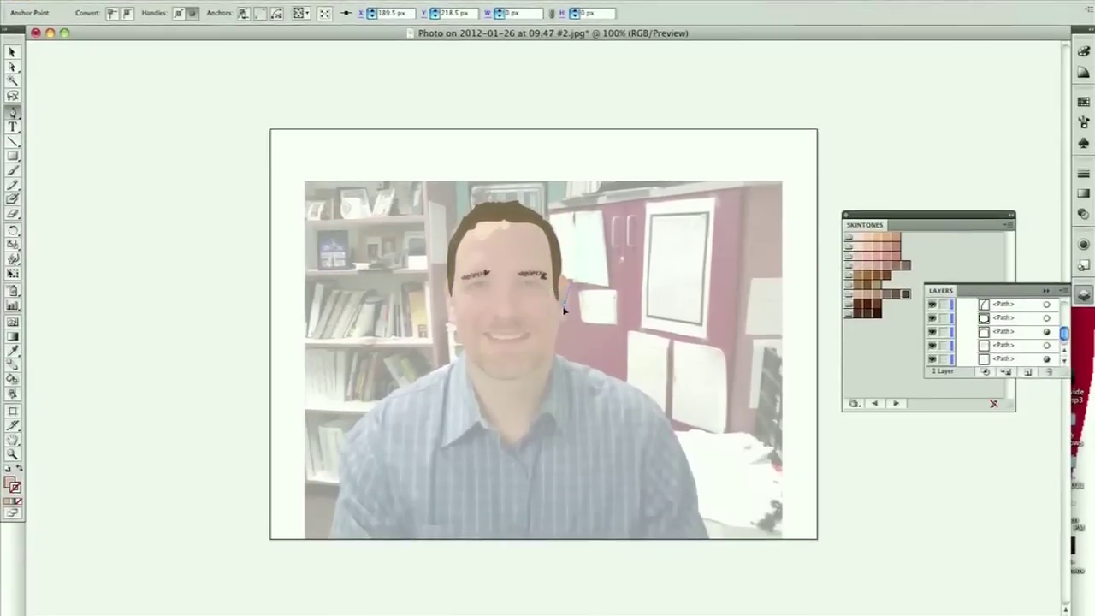
left_click(136, 7)
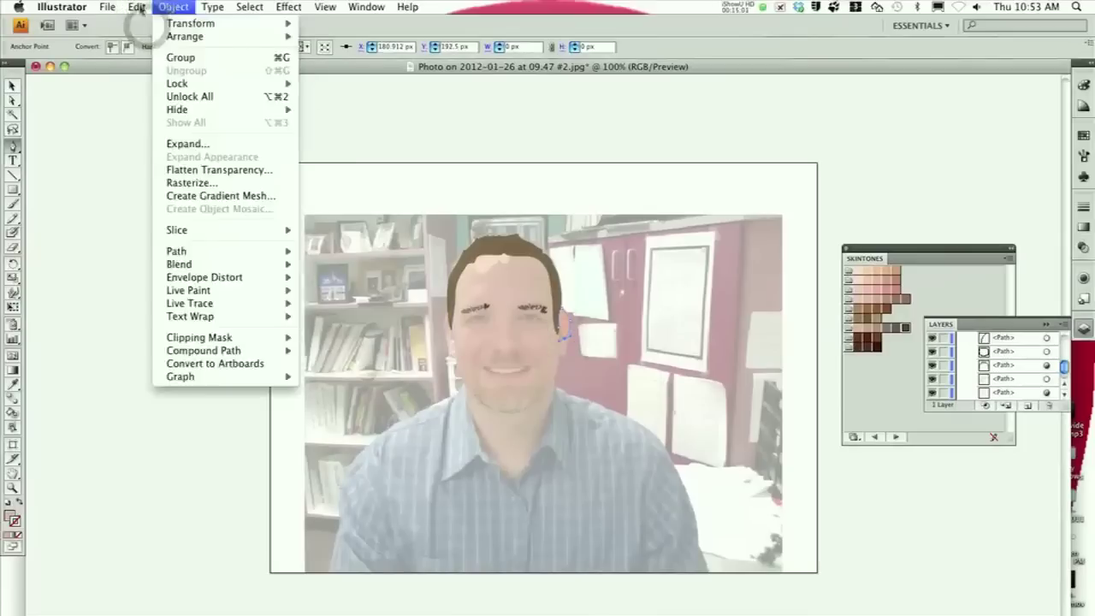
left_click(142, 23)
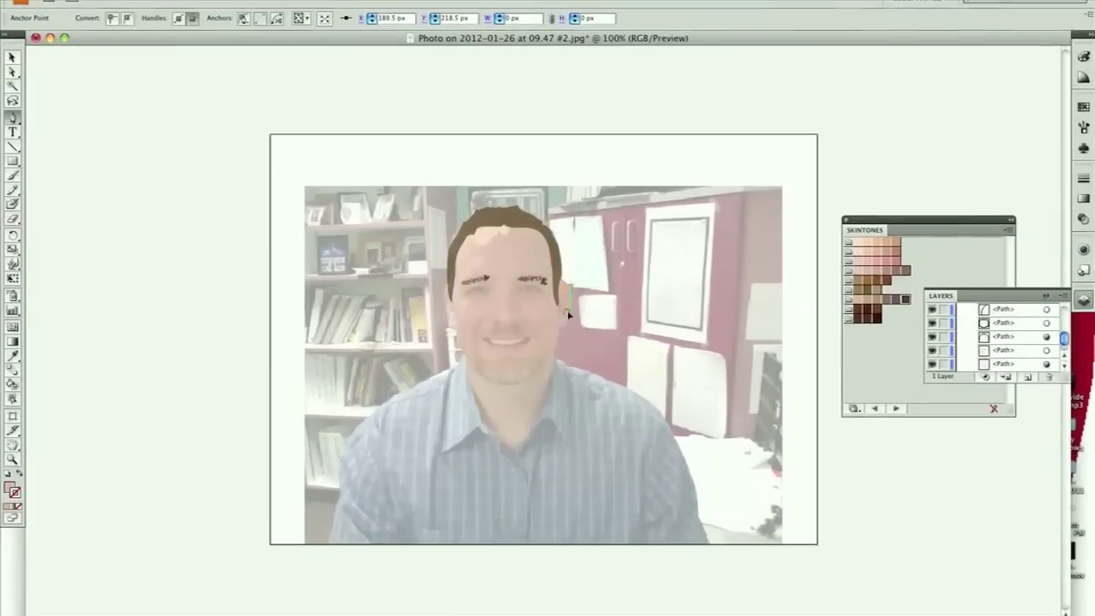
left_click_drag(566, 340, 559, 308)
left_click(563, 321)
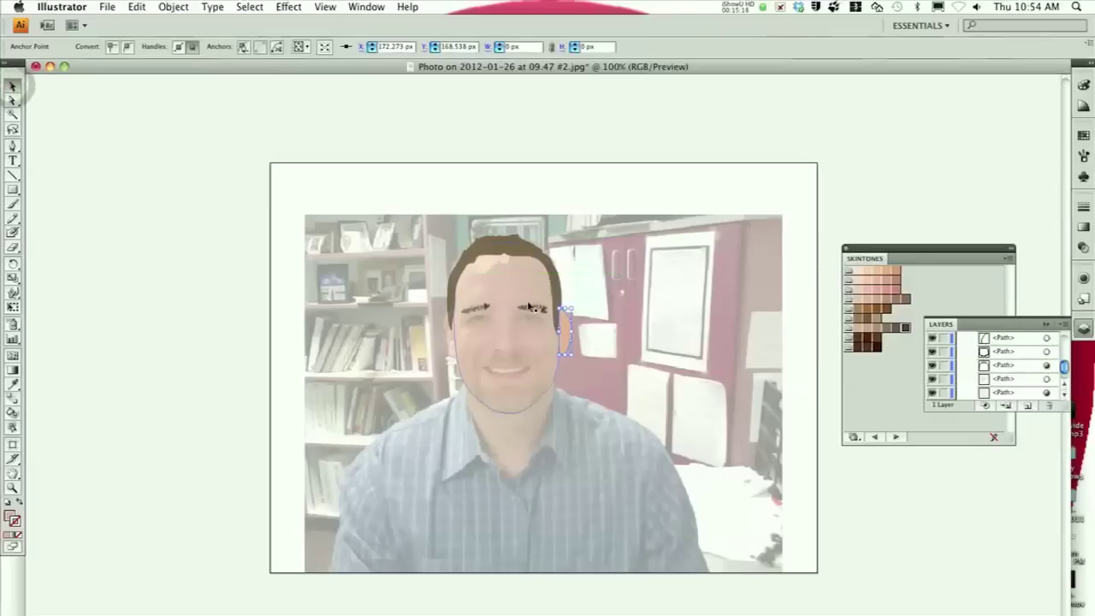
- Set the traced ear shape's opacity to 46% and deselect it
left_click(563, 331)
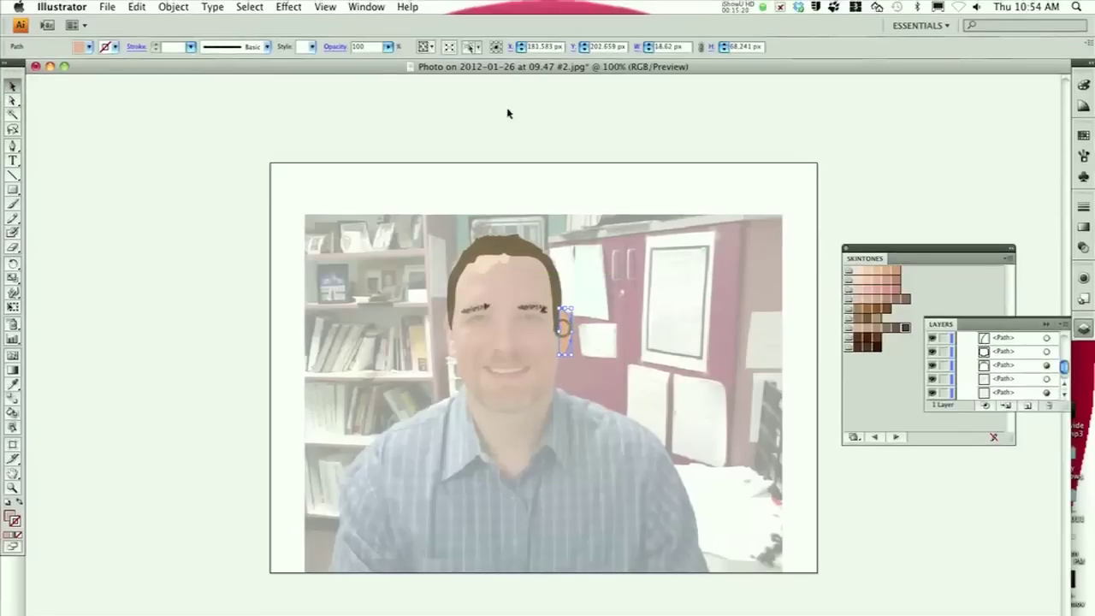
left_click(388, 47)
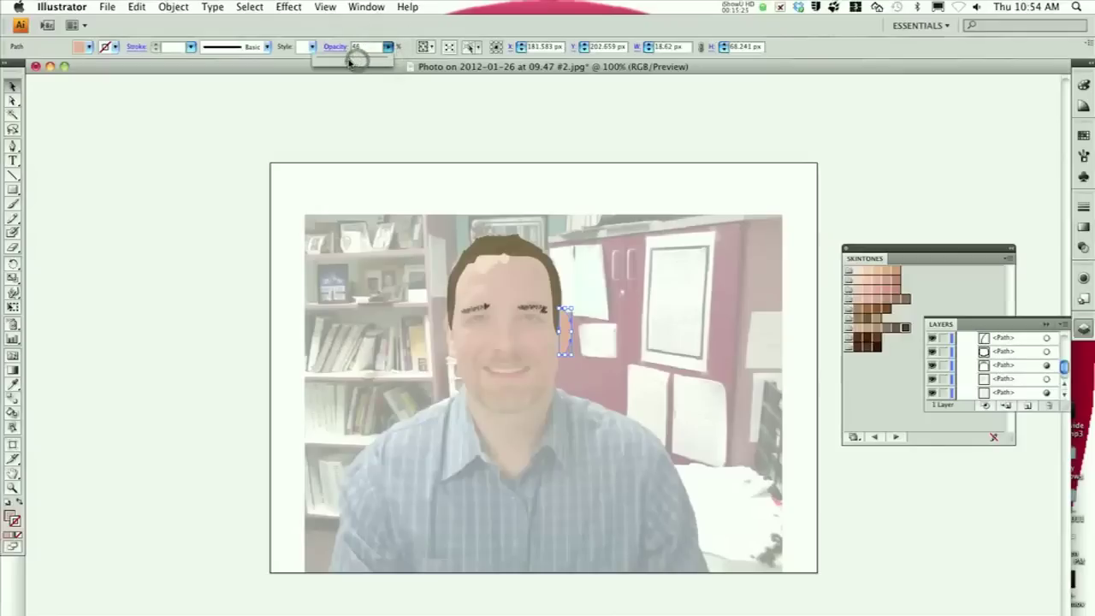
left_click(495, 133)
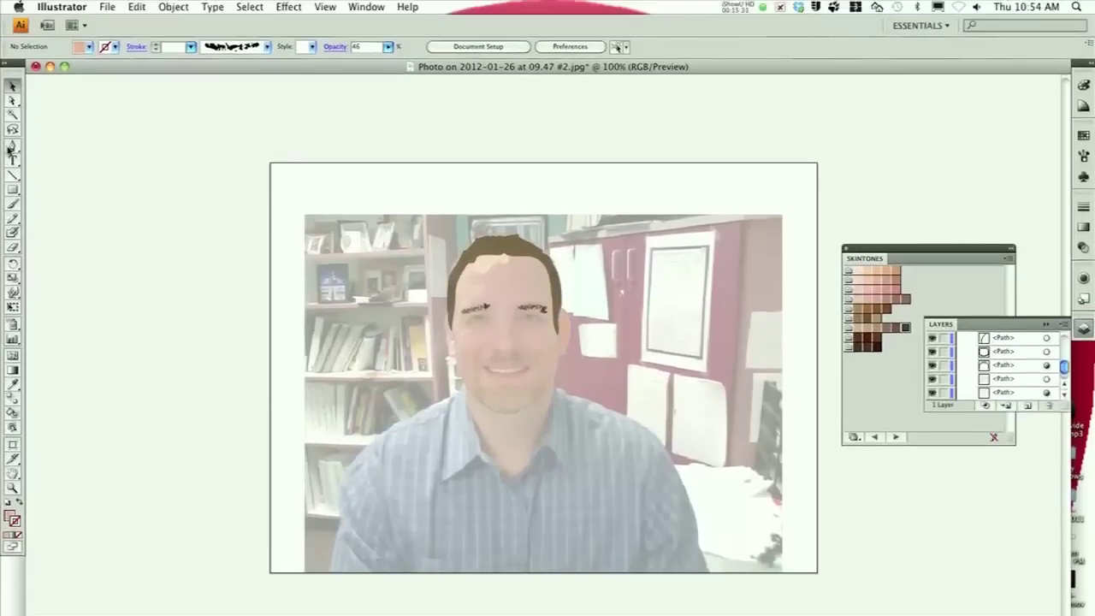
- Trace the ear on the picture's left side with the Pen tool as a skin-toned shape, from the sideburn down to the earlobe
left_click(450, 325)
left_click(445, 313)
left_click(441, 318)
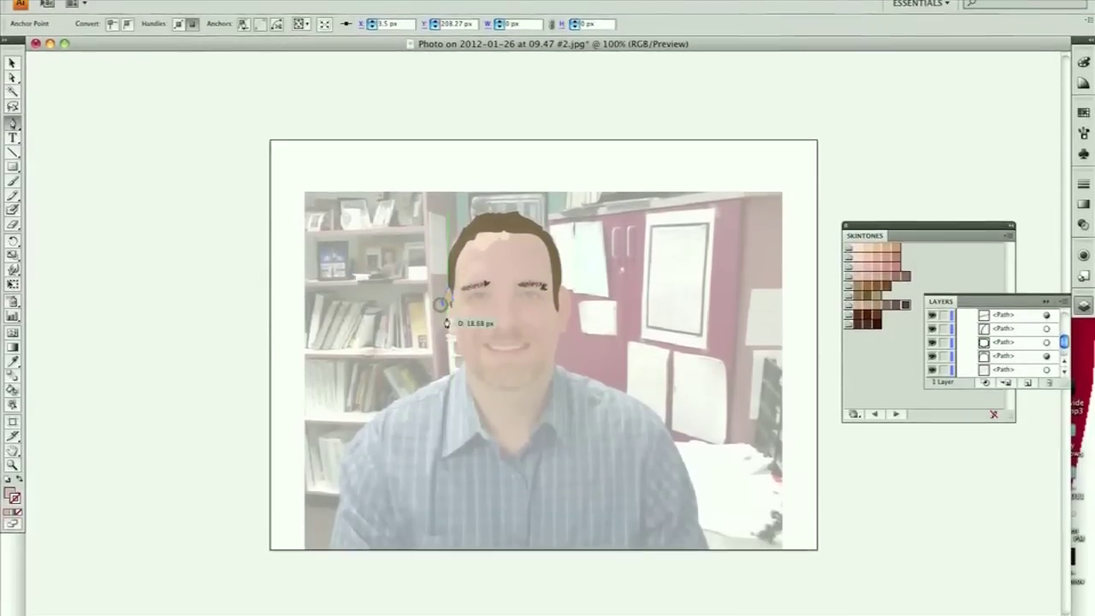
left_click(445, 328)
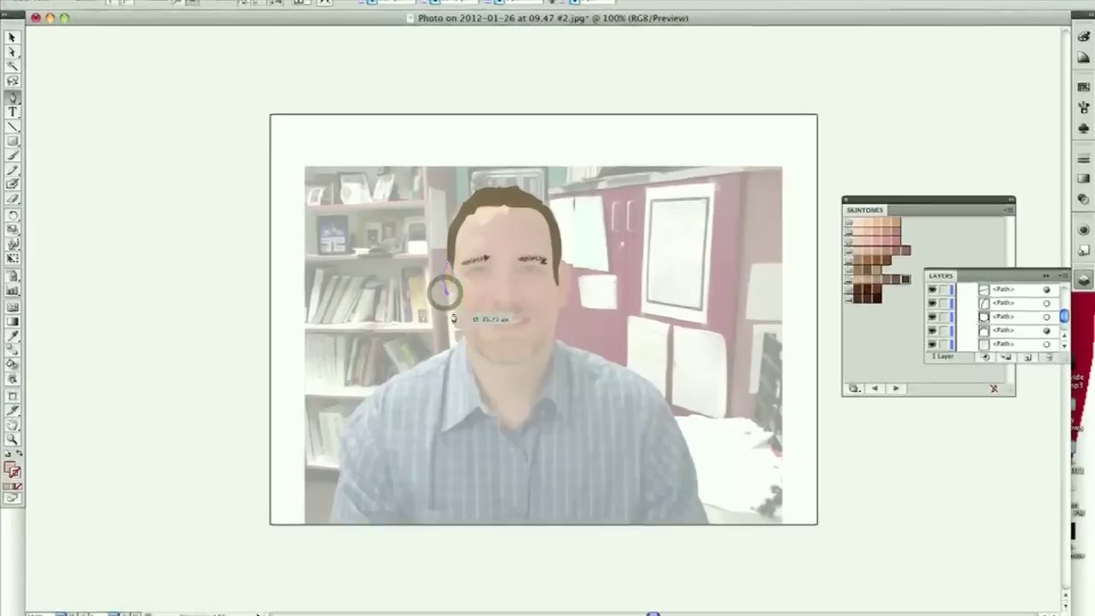
left_click(448, 321)
left_click(448, 308)
left_click_drag(449, 309, 446, 310)
left_click(447, 309)
left_click(454, 310)
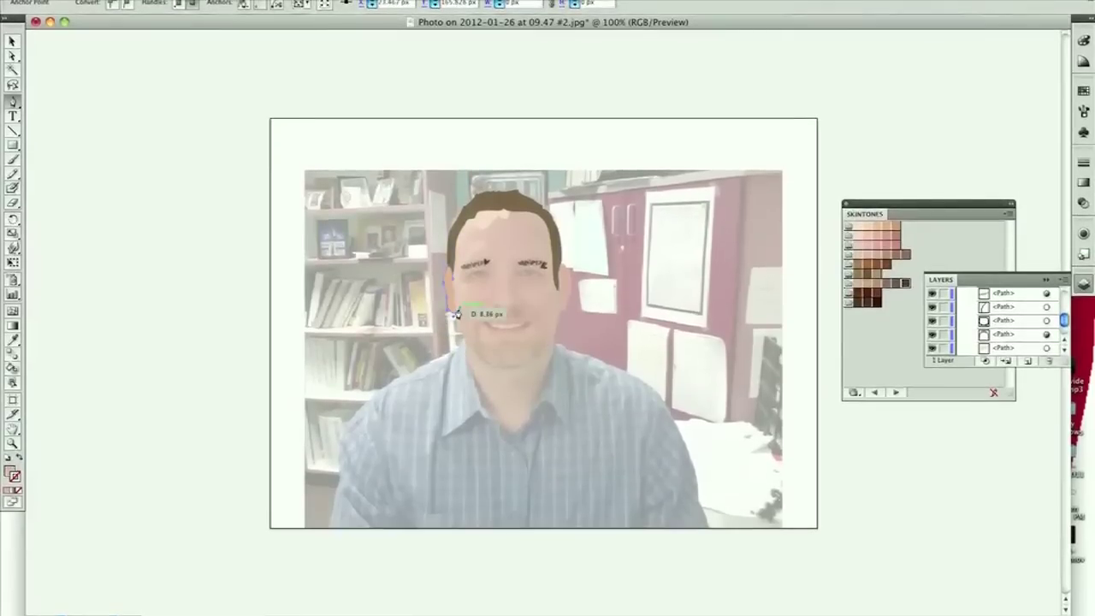
left_click_drag(429, 254, 17, 94)
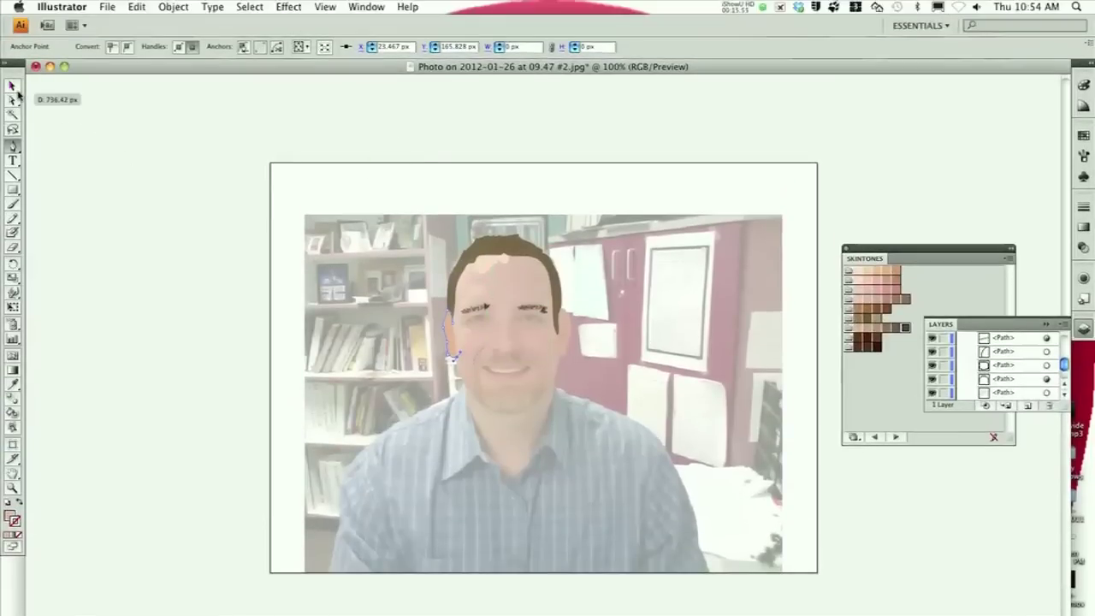
- Set the opacity of the ear shape on the picture's left side to 43% and deselect it
left_click(479, 319)
left_click(388, 47)
left_click_drag(383, 60, 347, 62)
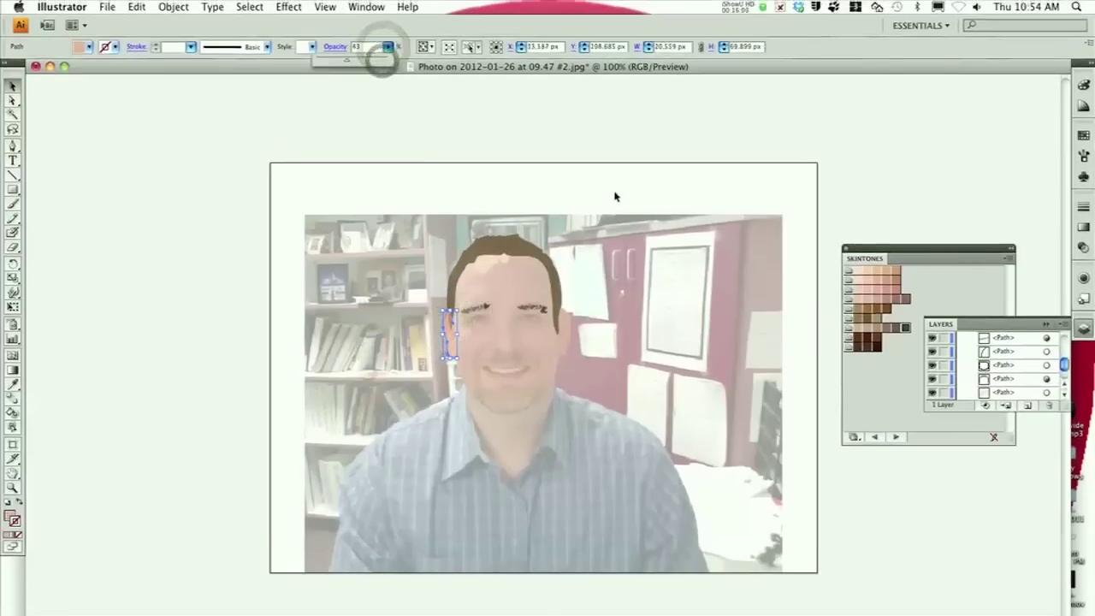
left_click(624, 266)
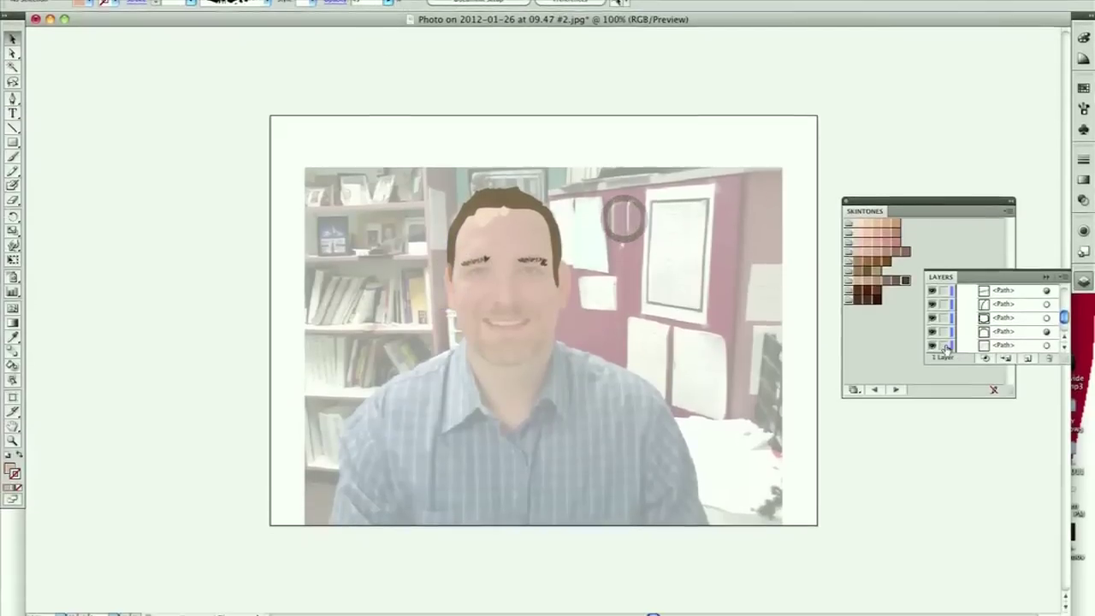
- Hide the locked photo to examine the face with both ears on its own, and show the photo again
left_click(1063, 394)
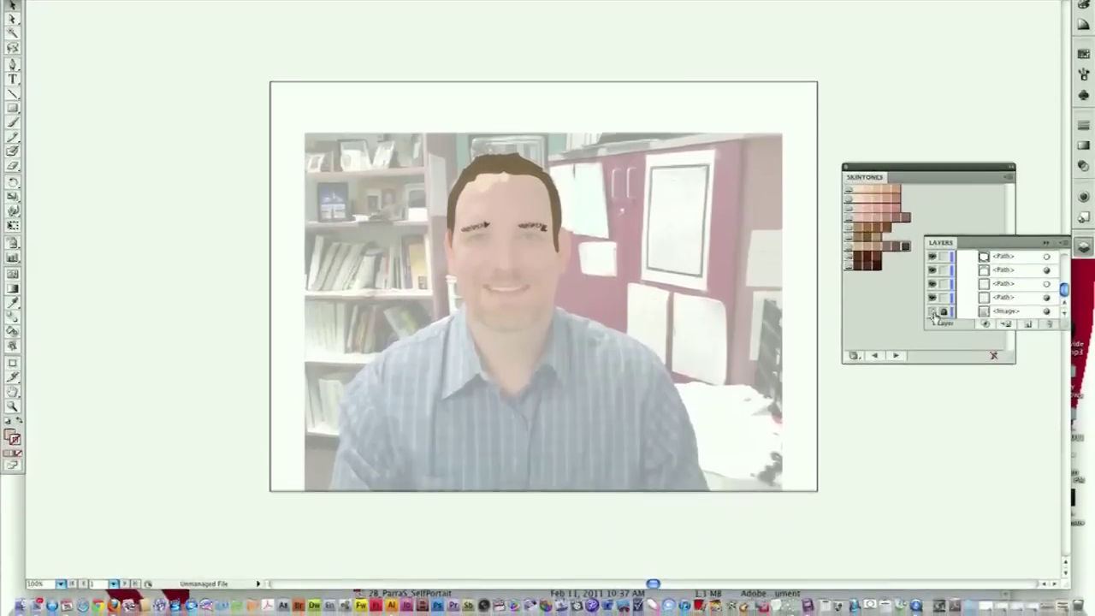
left_click(932, 316)
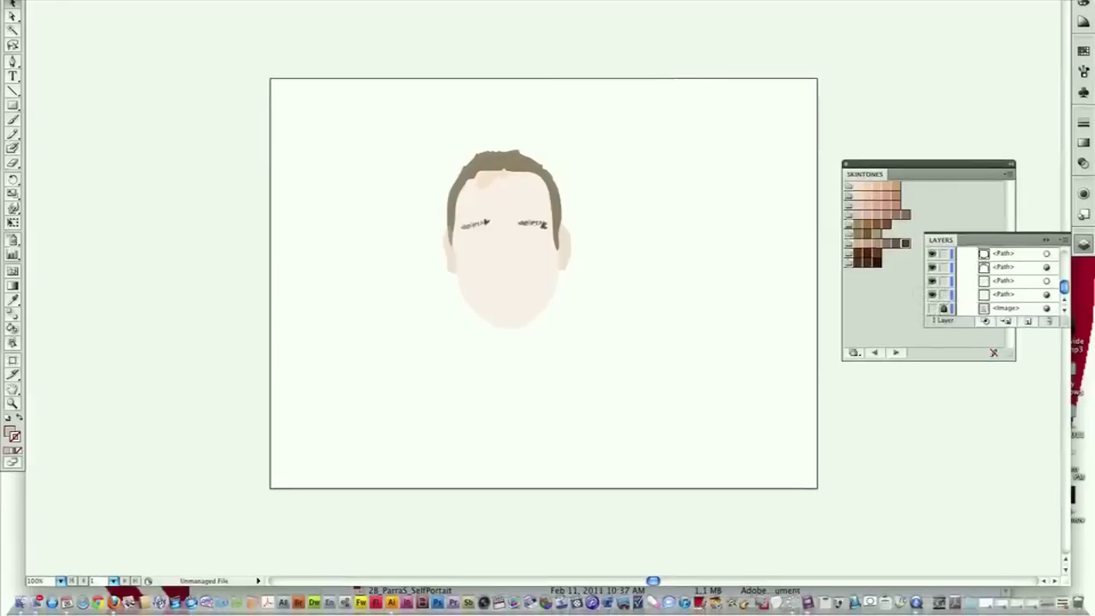
left_click(933, 309)
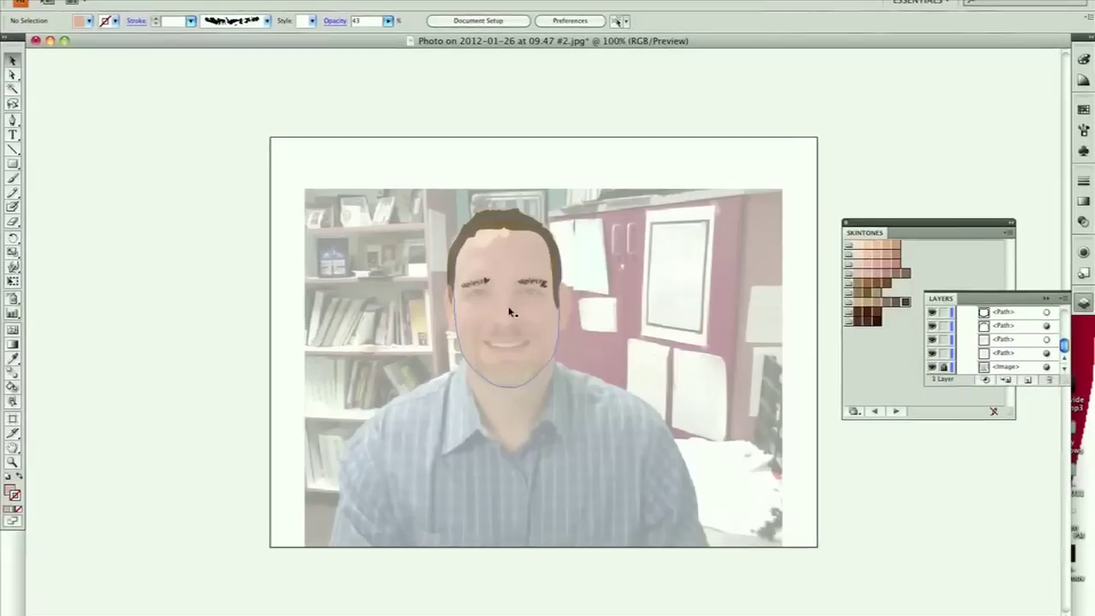
- Trace the shirt with the Pencil tool as a closed shape about 559 px wide and 276 px high, smoothing the shoulder and sleeve edges
left_click(508, 250)
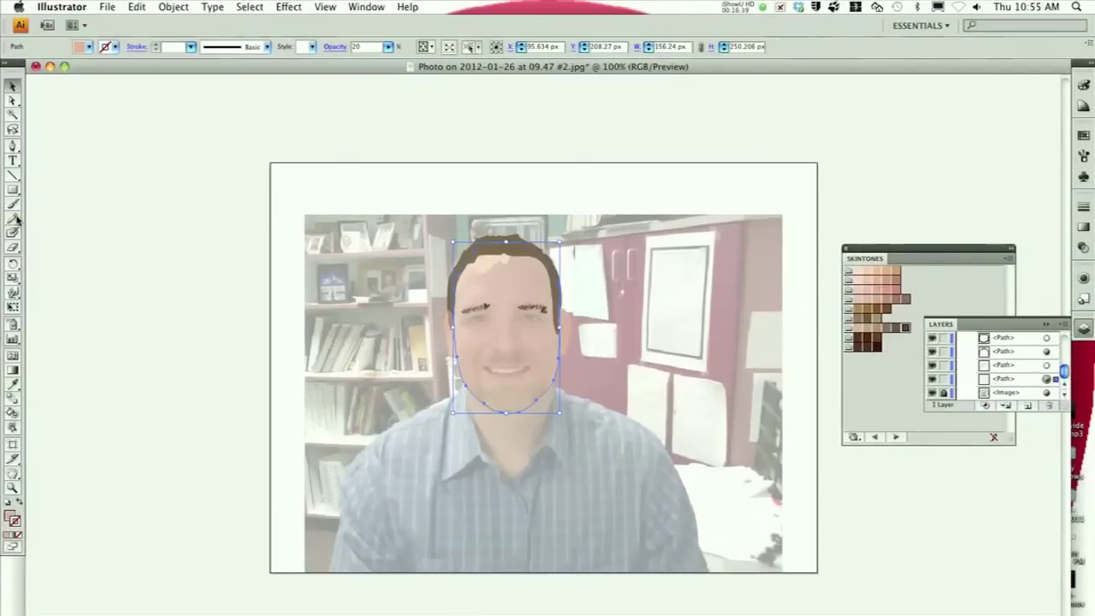
key("n")
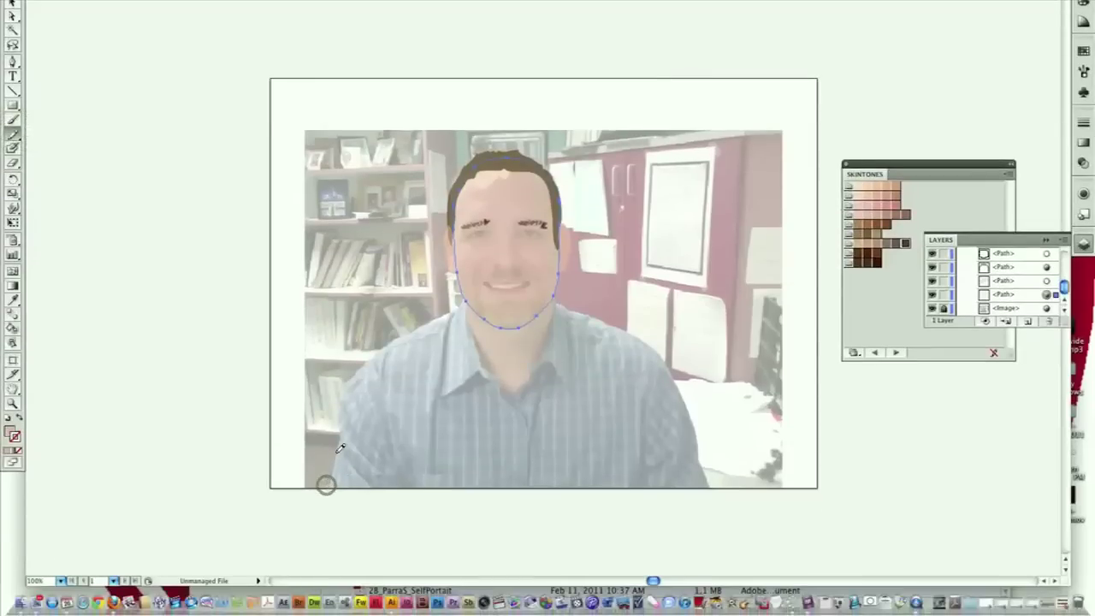
left_click_drag(342, 434, 344, 410)
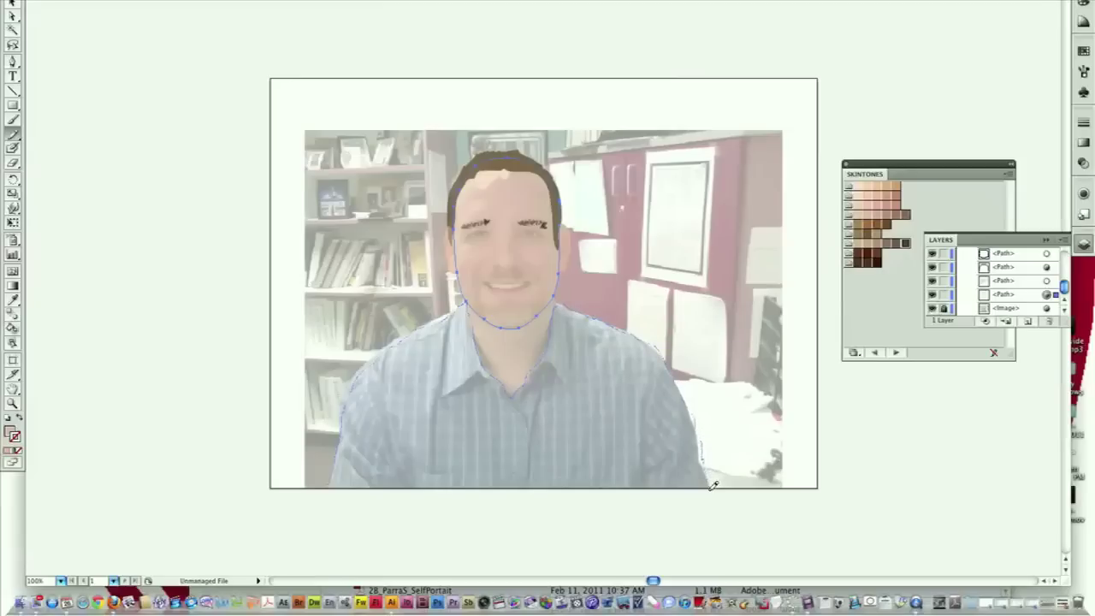
left_click_drag(713, 485, 713, 485)
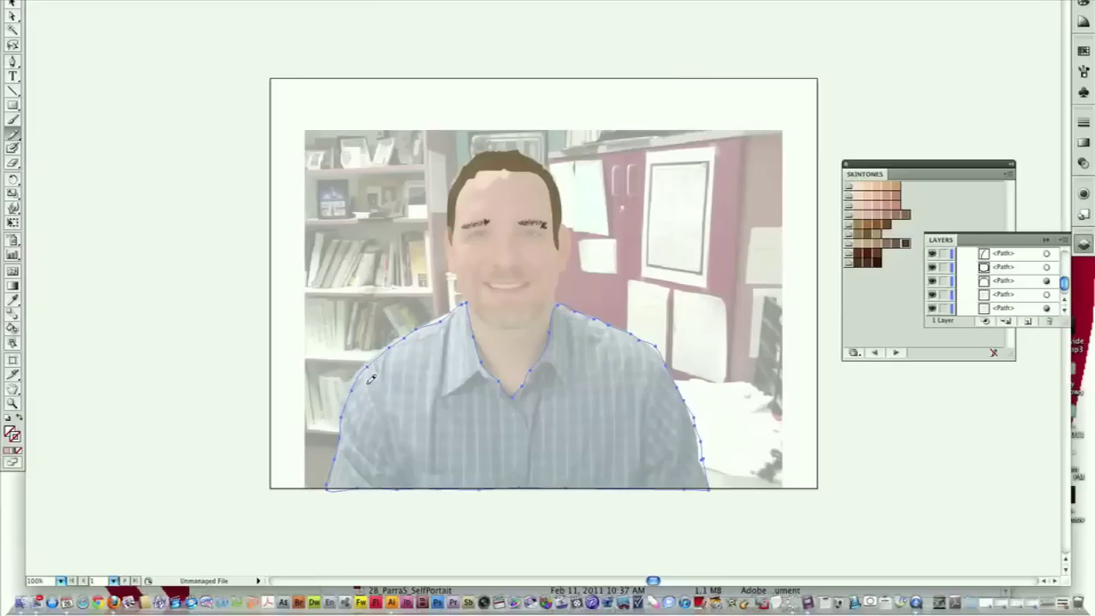
mouse_move(350, 380)
left_mouse_down()
mouse_move(388, 342)
mouse_move(465, 303)
left_mouse_up()
left_click(562, 308)
left_click_drag(695, 418, 709, 464)
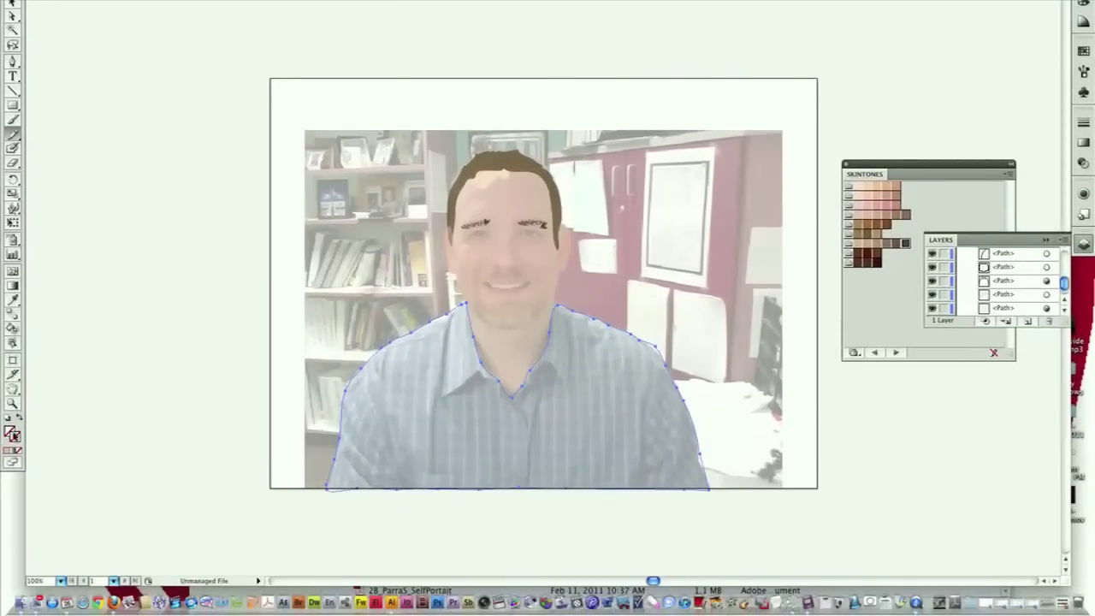
- Fill the shirt shape with the blue-grey sampled from the photographed shirt using the Eyedropper
left_click(9, 432)
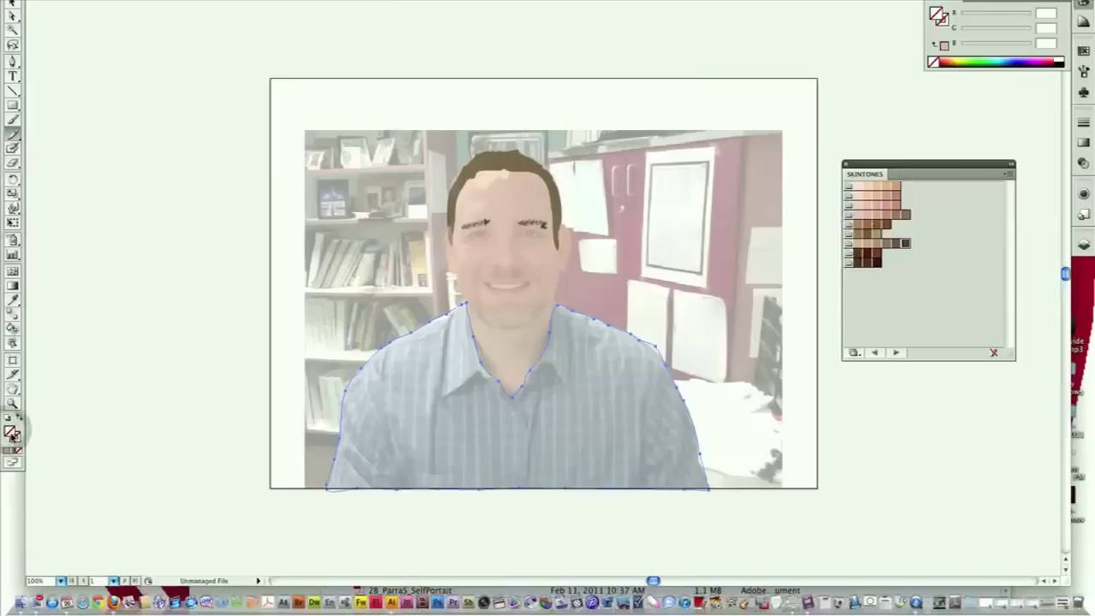
left_click(12, 300)
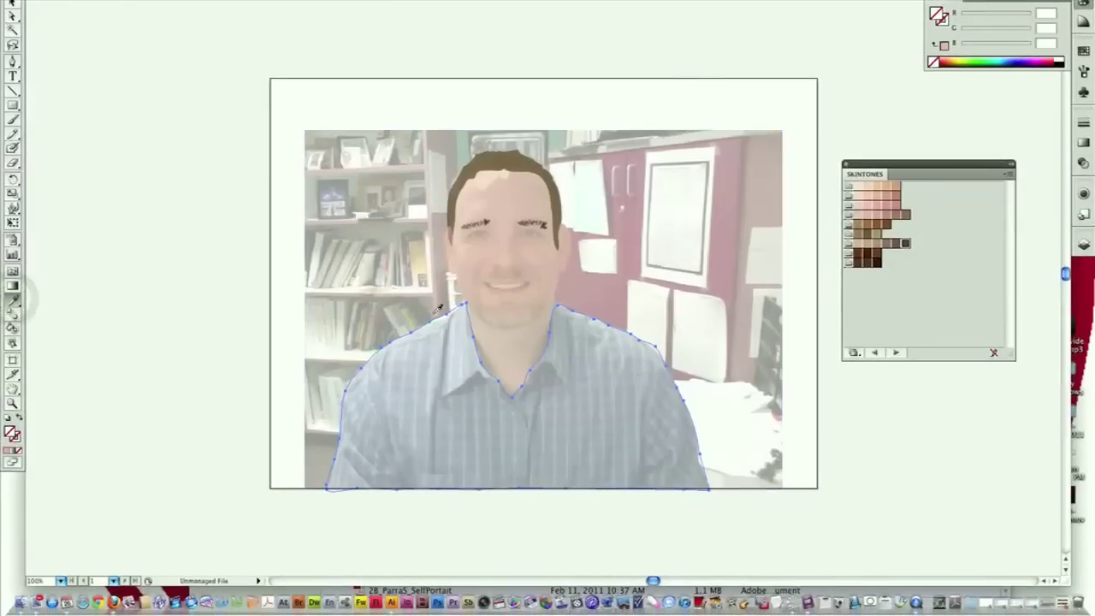
left_click(459, 320)
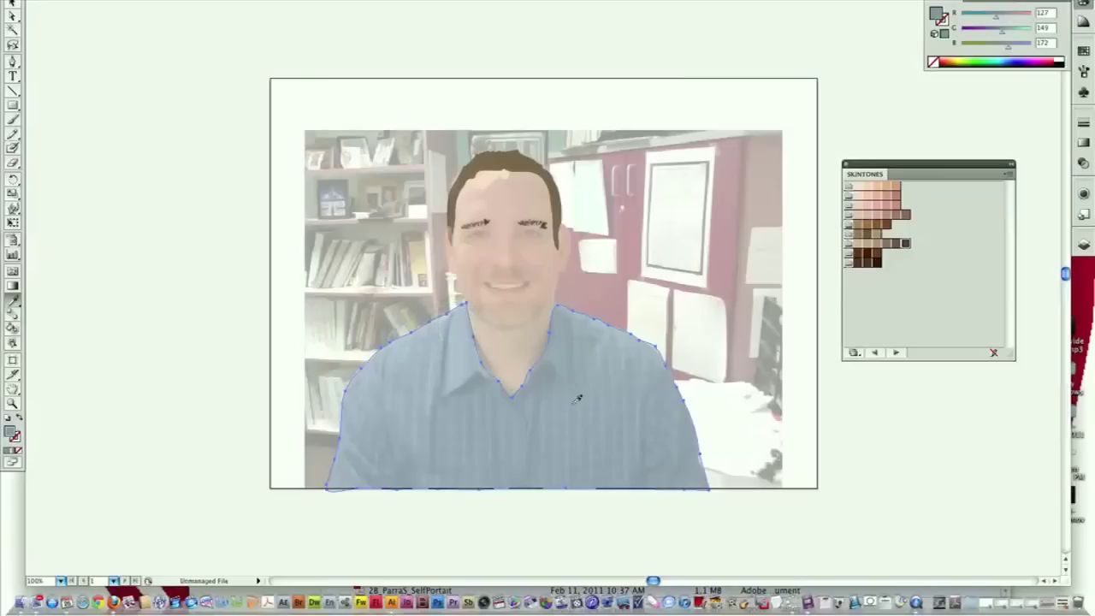
- Hide the locked photo to examine the filled shirt shape under the head, and show the photo again
left_click(1084, 245)
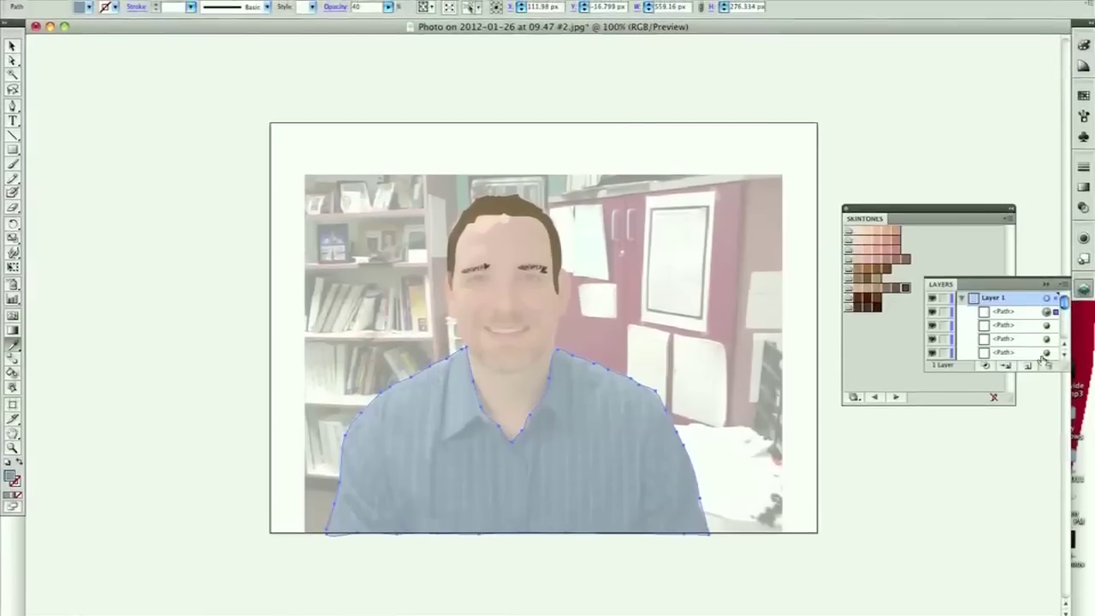
scroll(1017, 314, "down", 5)
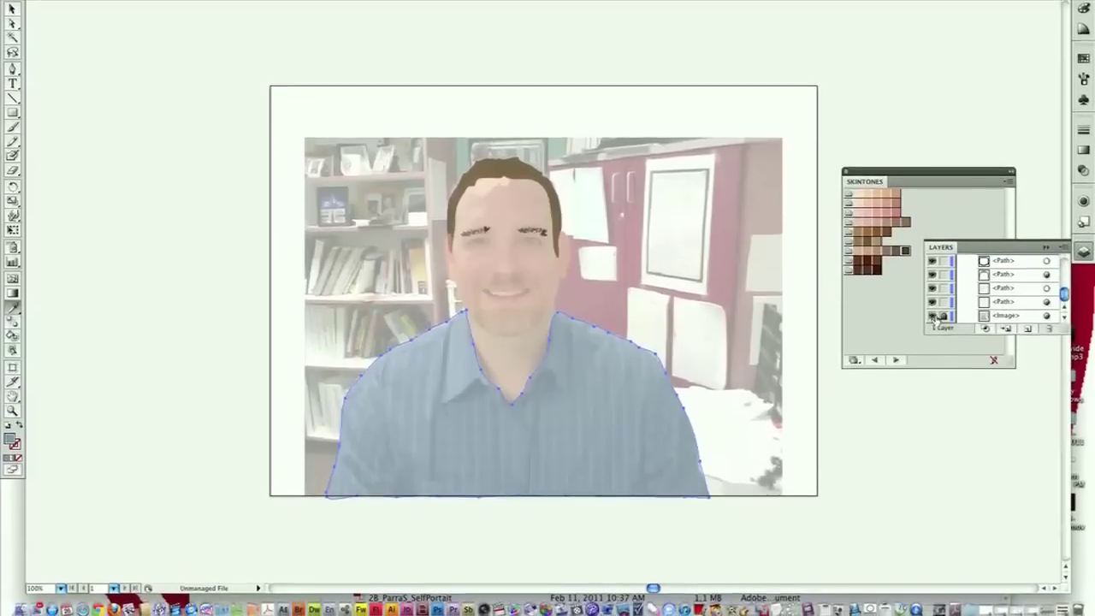
left_click(933, 328)
left_click(933, 313)
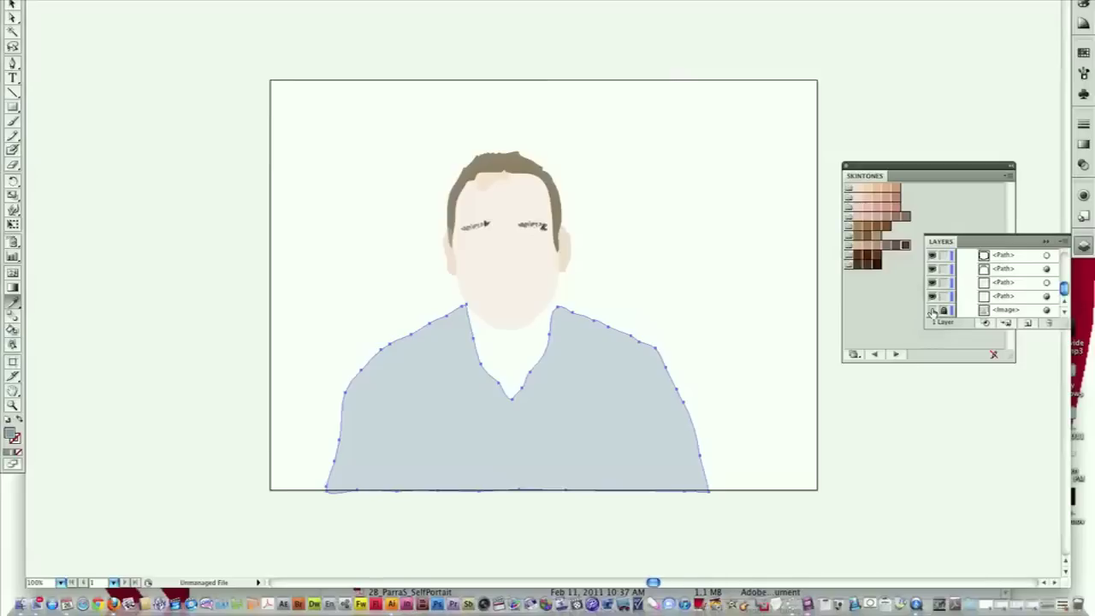
left_click(933, 310)
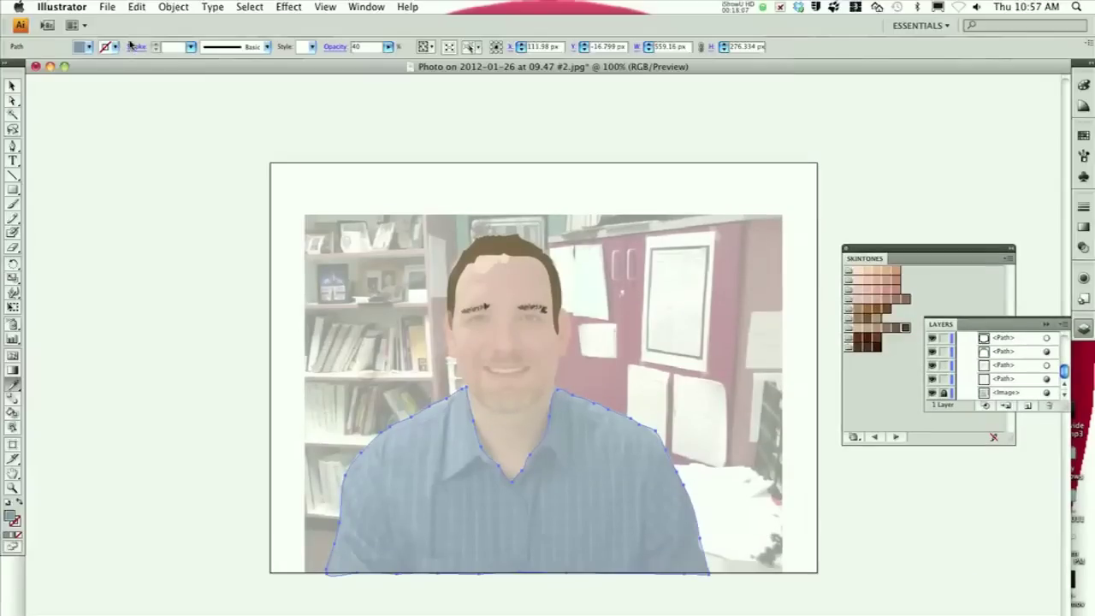
- Give the shirt shape a 1 pt black stroke
left_click(194, 50)
left_click(189, 47)
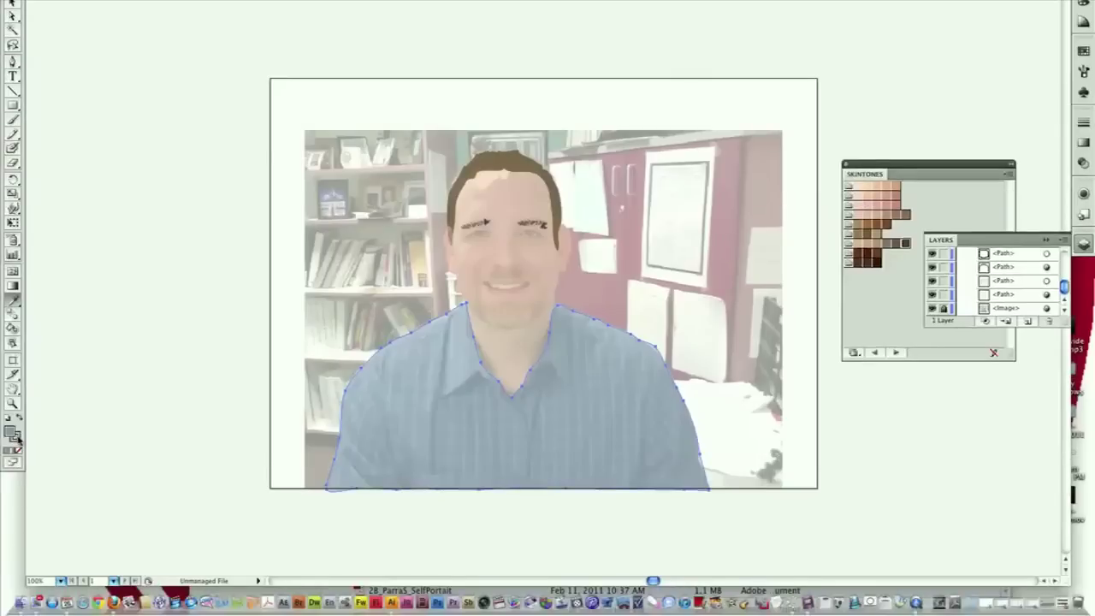
left_click(15, 519)
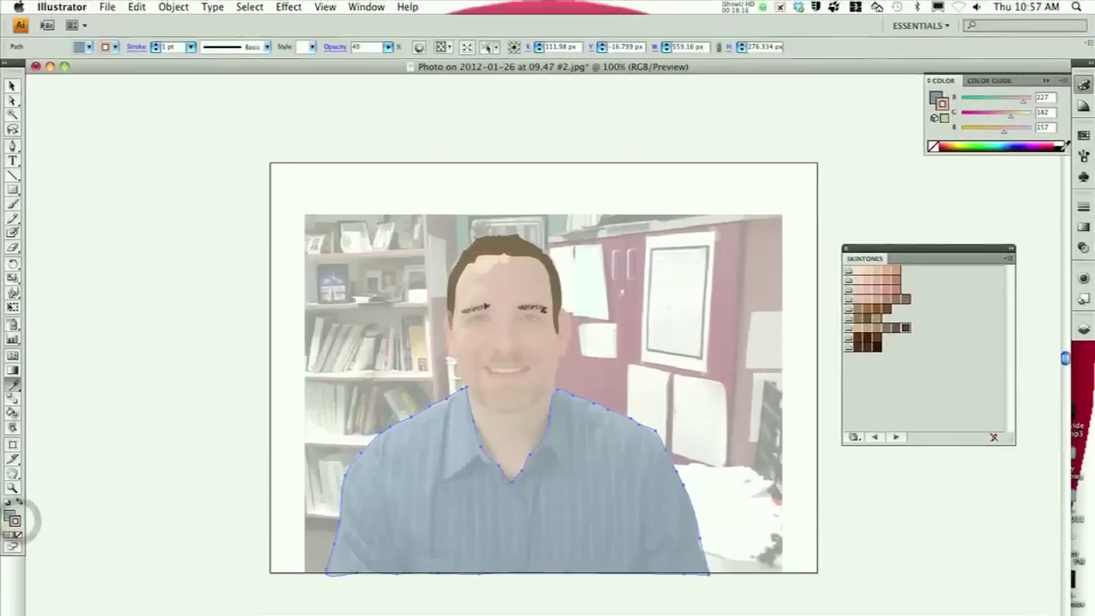
left_click(1061, 146)
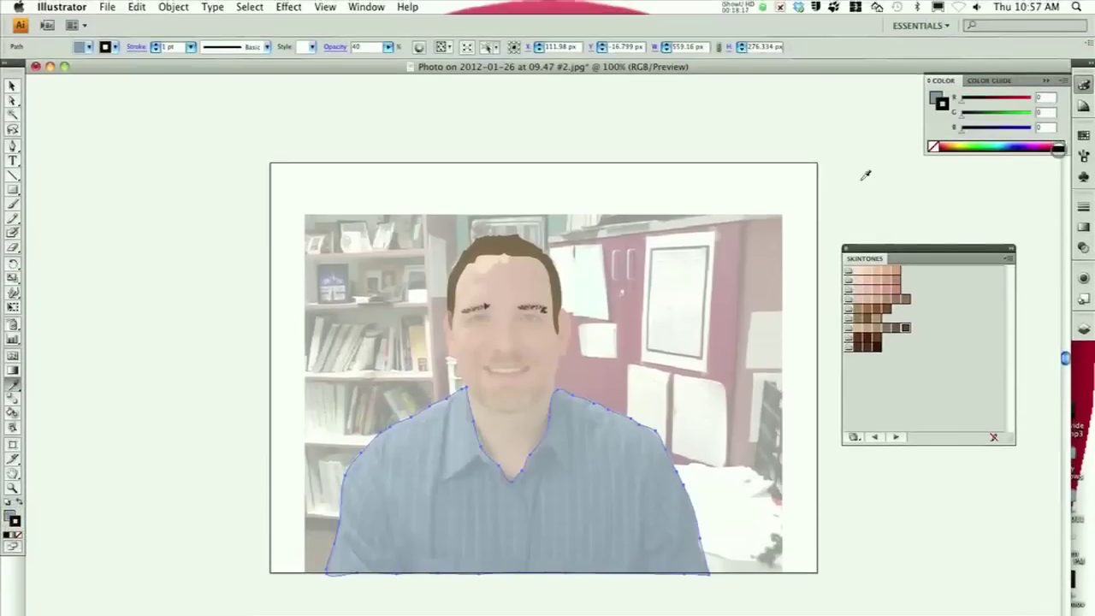
left_click(12, 87)
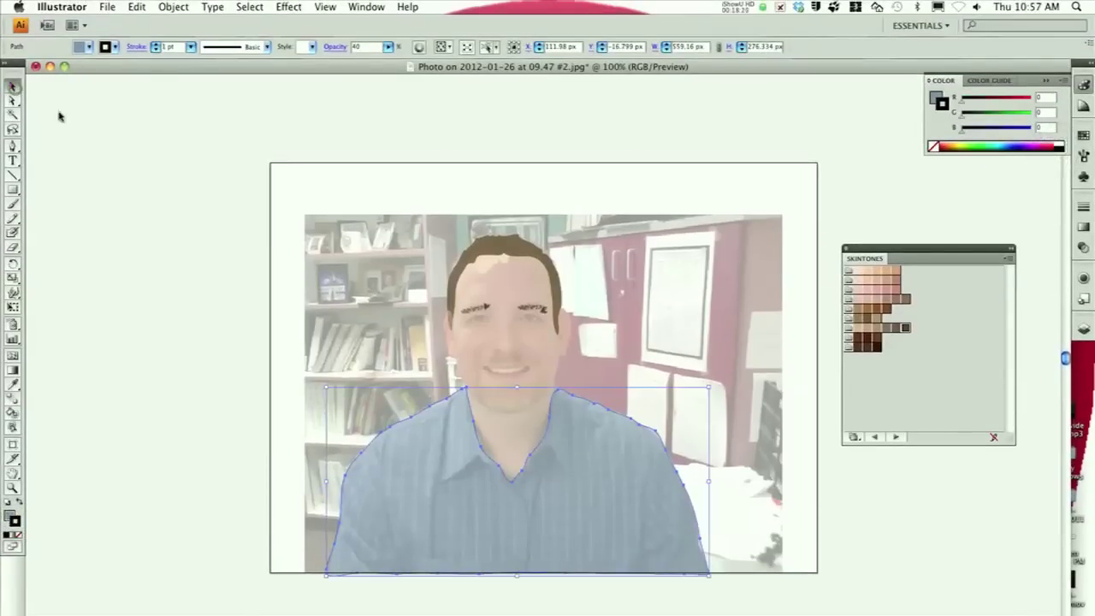
- Hide the locked photo and deselect the shirt to examine its black outline, and show the photo again
left_click(1083, 329)
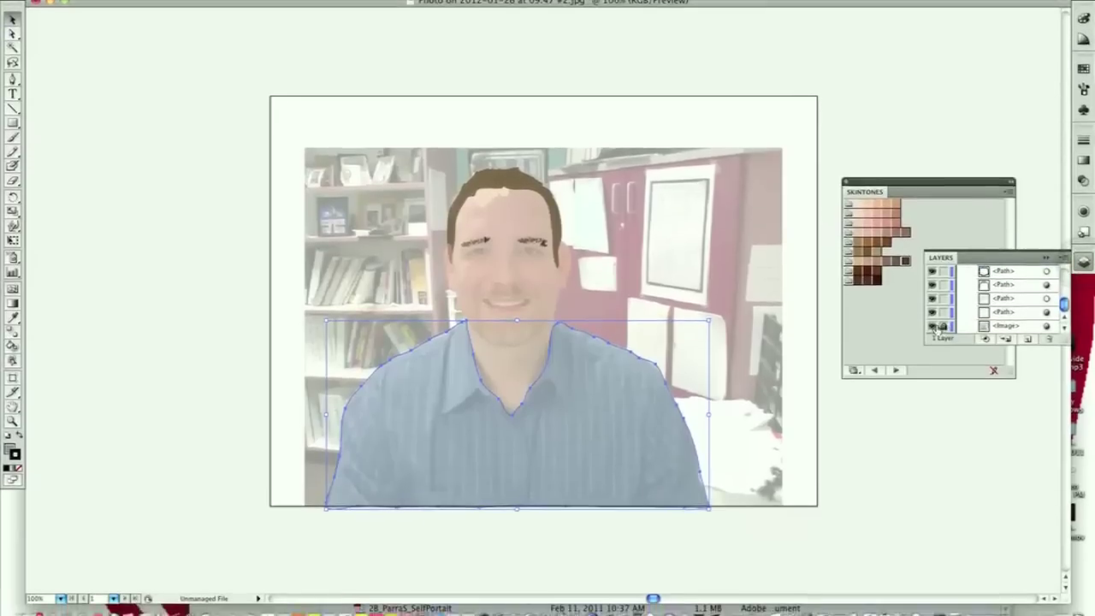
left_click(932, 341)
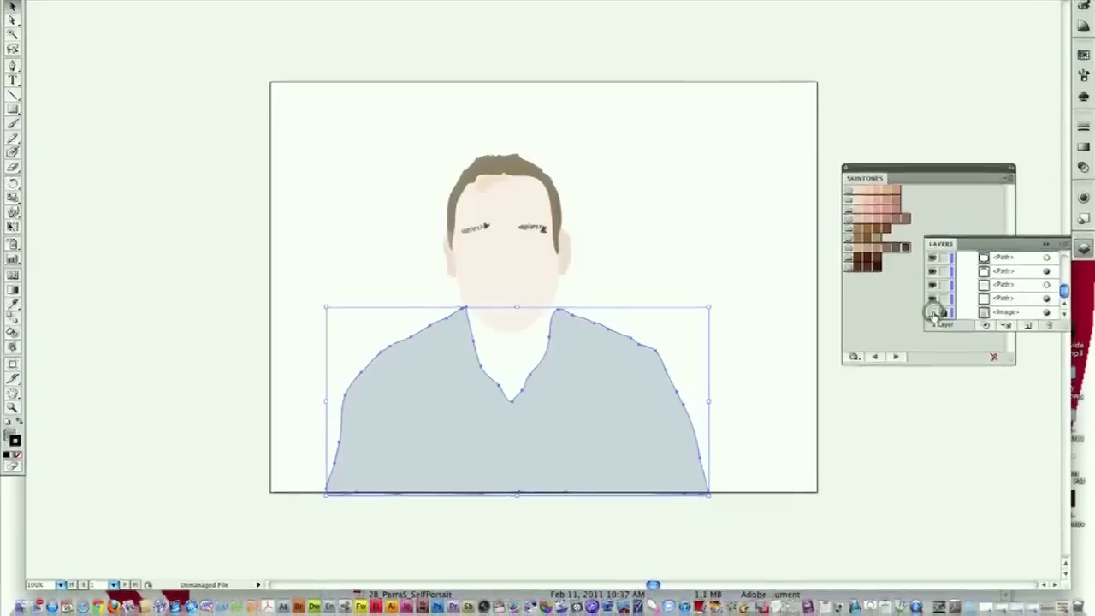
left_click(809, 312)
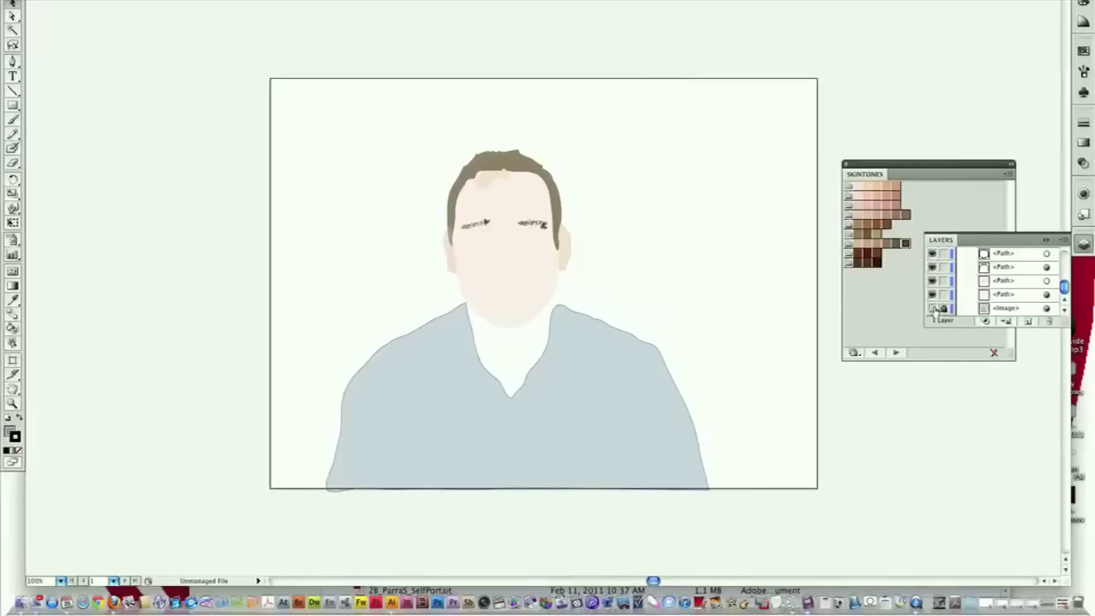
left_click(933, 308)
- Set the shirt outline's stroke weight to 2 pt and deselect the shape
left_click(563, 328)
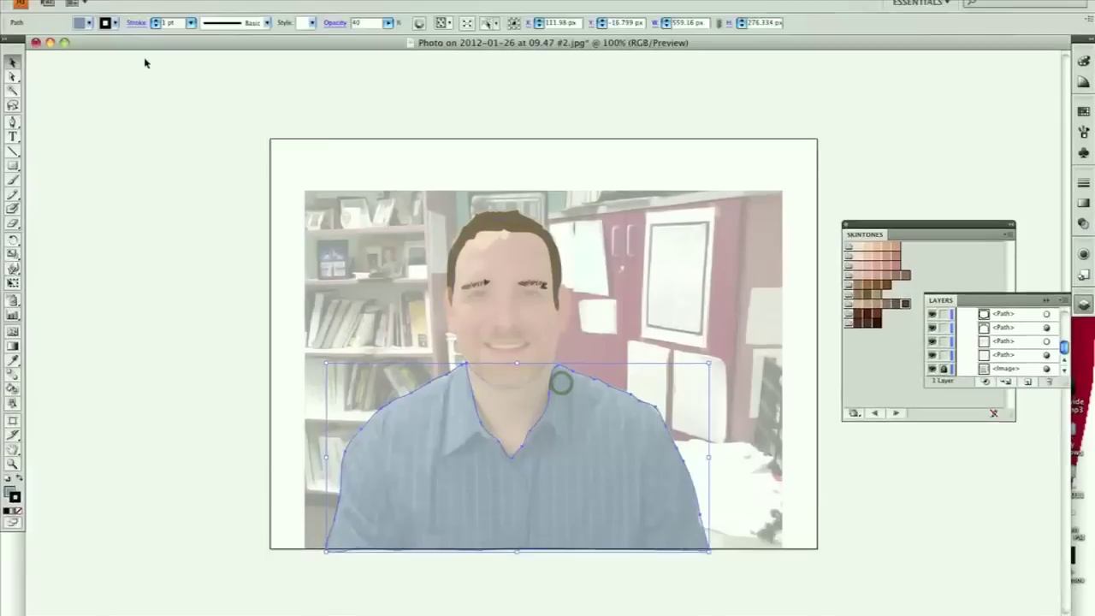
left_click(155, 45)
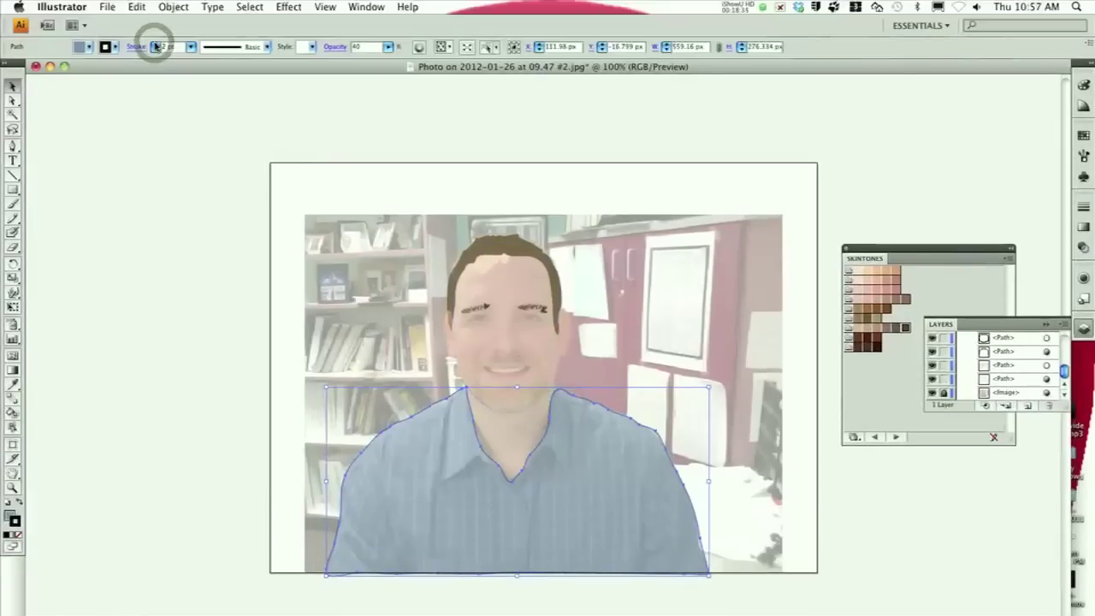
left_click(155, 45)
left_click(155, 45)
left_click(155, 46)
left_click(157, 50)
left_click(157, 49)
left_click(157, 50)
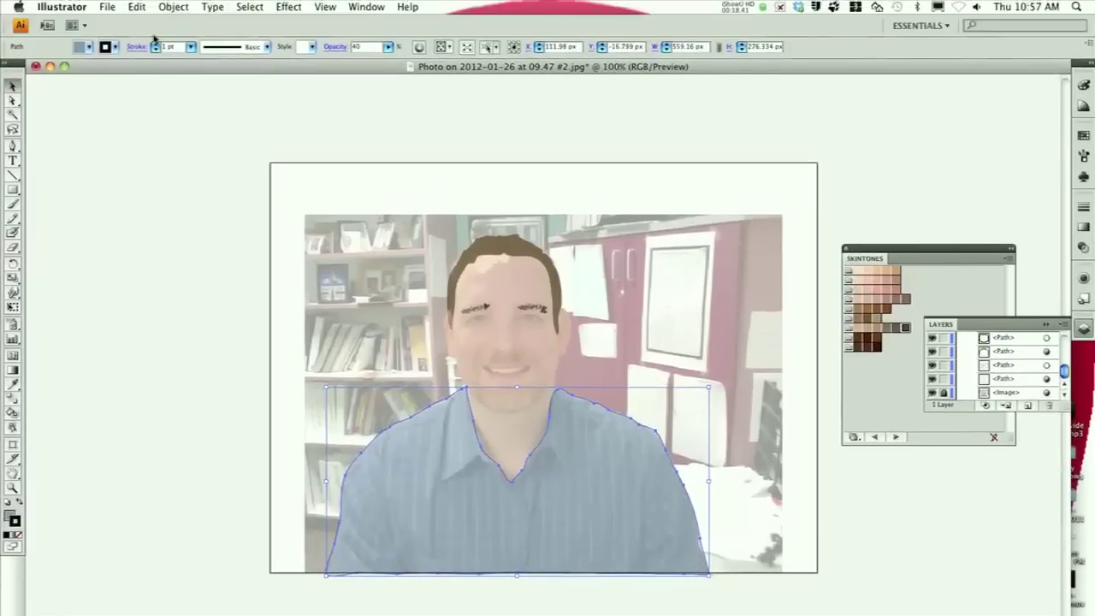
left_click(196, 199)
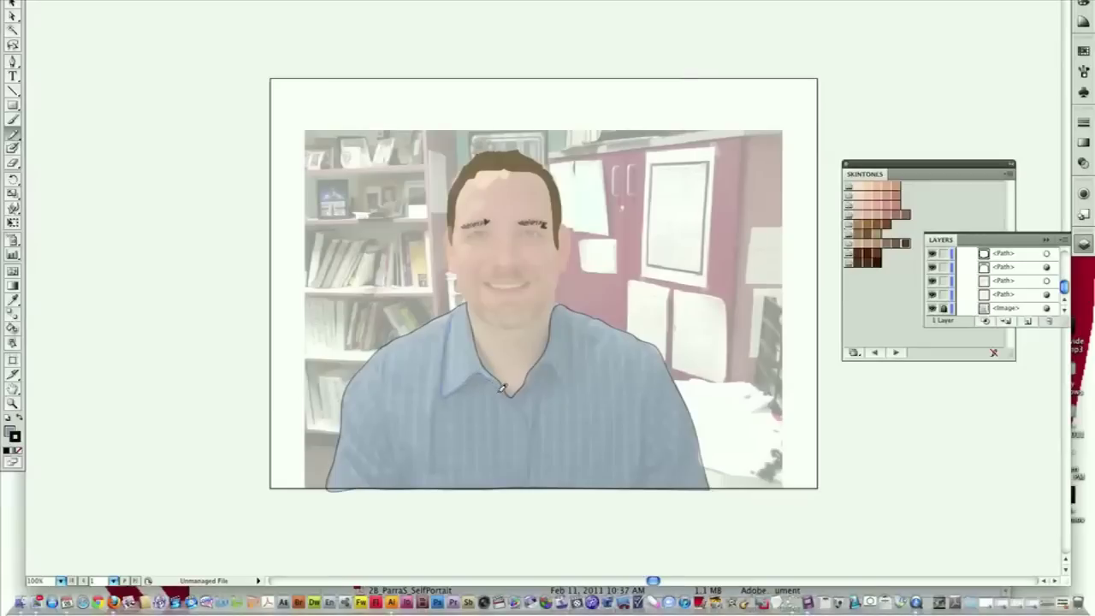
- Draw both collar flaps and the front placket line down to the shirt's lower edge with the Pencil tool in black
left_click_drag(511, 398, 524, 404)
left_click_drag(449, 322, 454, 311)
mouse_move(522, 393)
left_mouse_down()
mouse_move(546, 367)
mouse_move(570, 350)
left_mouse_up()
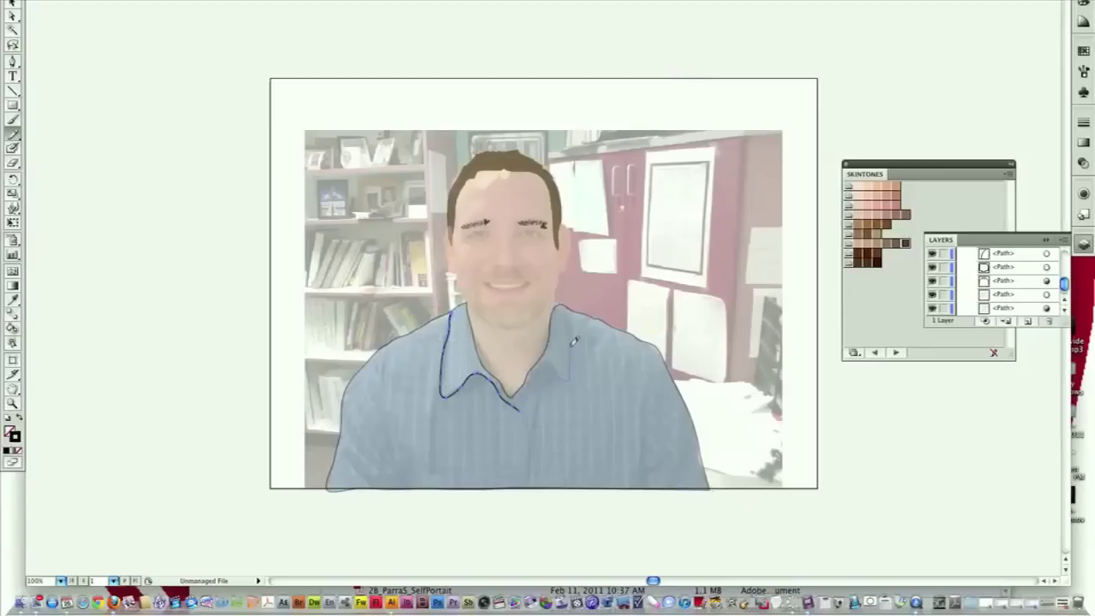
left_click_drag(561, 303, 558, 377)
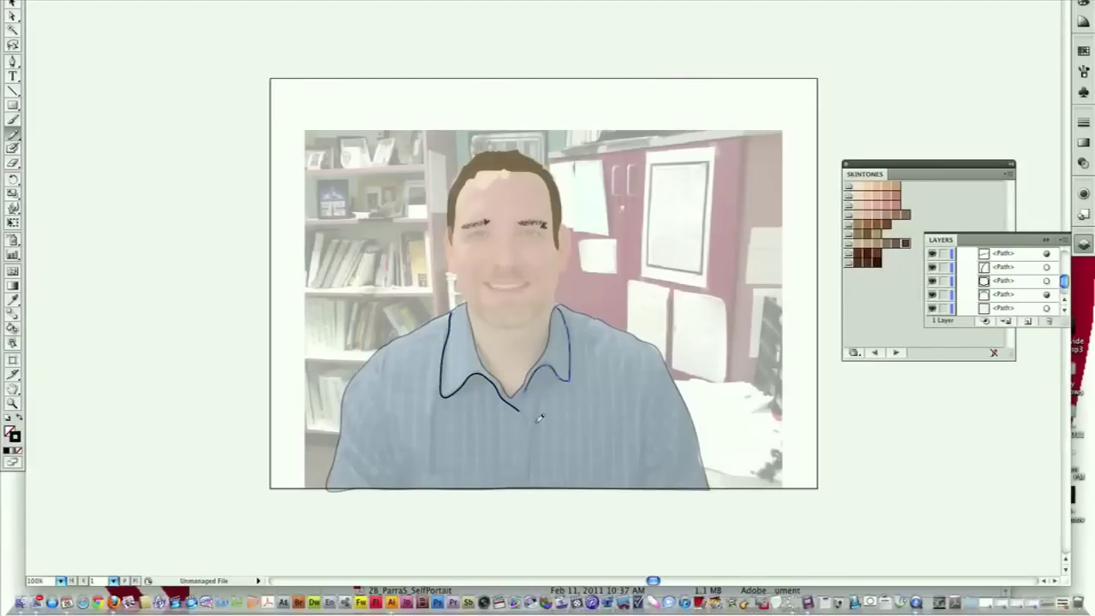
left_click_drag(516, 409, 527, 489)
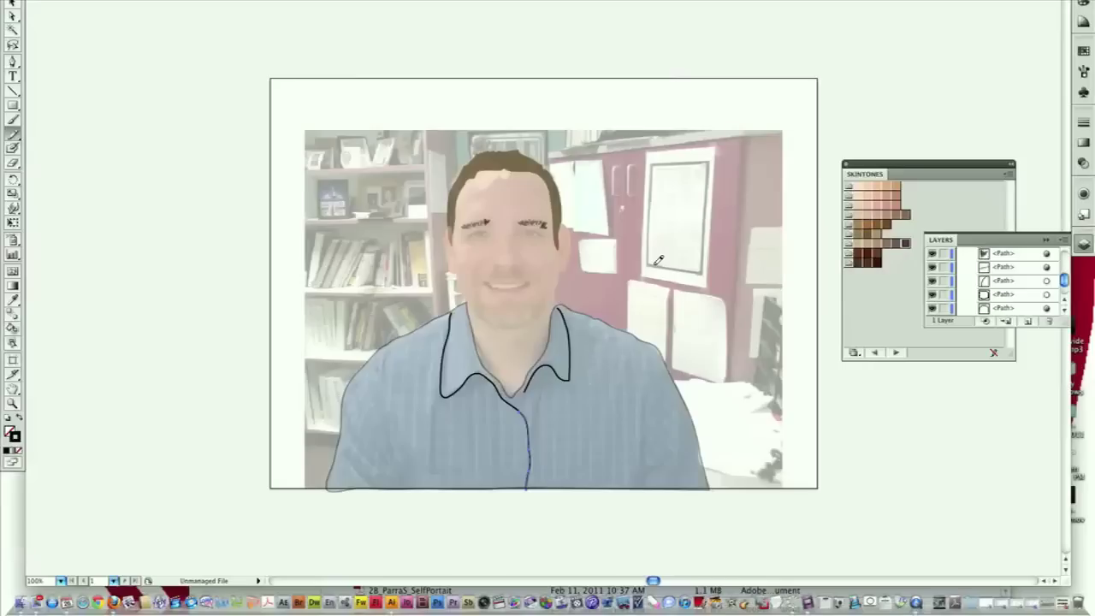
- Hide the locked photo so only the drawn portrait shapes are displayed
scroll(1002, 303, "down", 3)
left_click(932, 309)
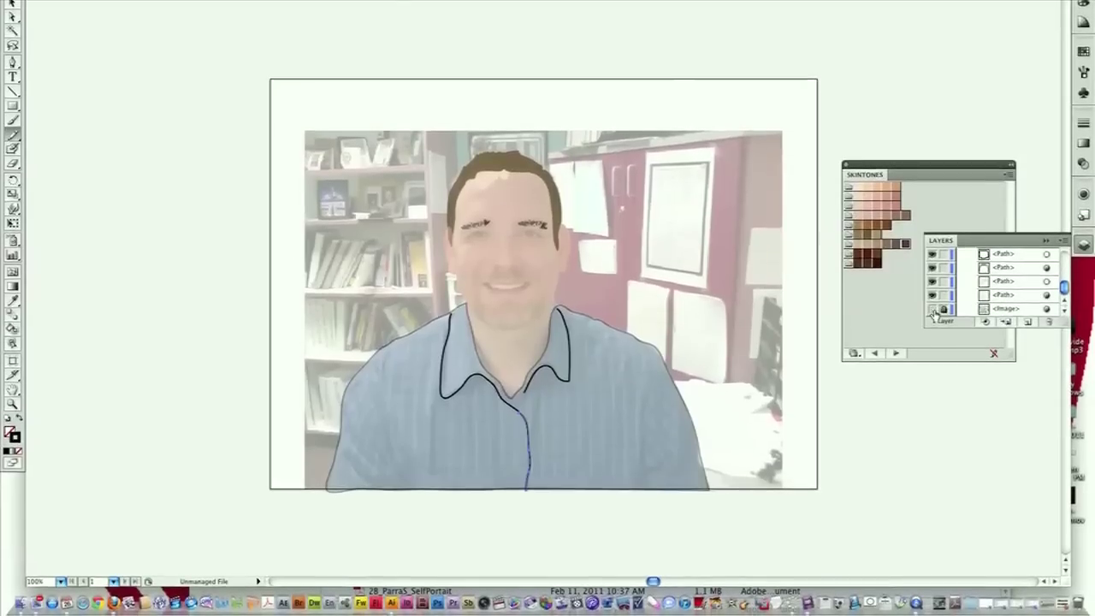
left_click(934, 309)
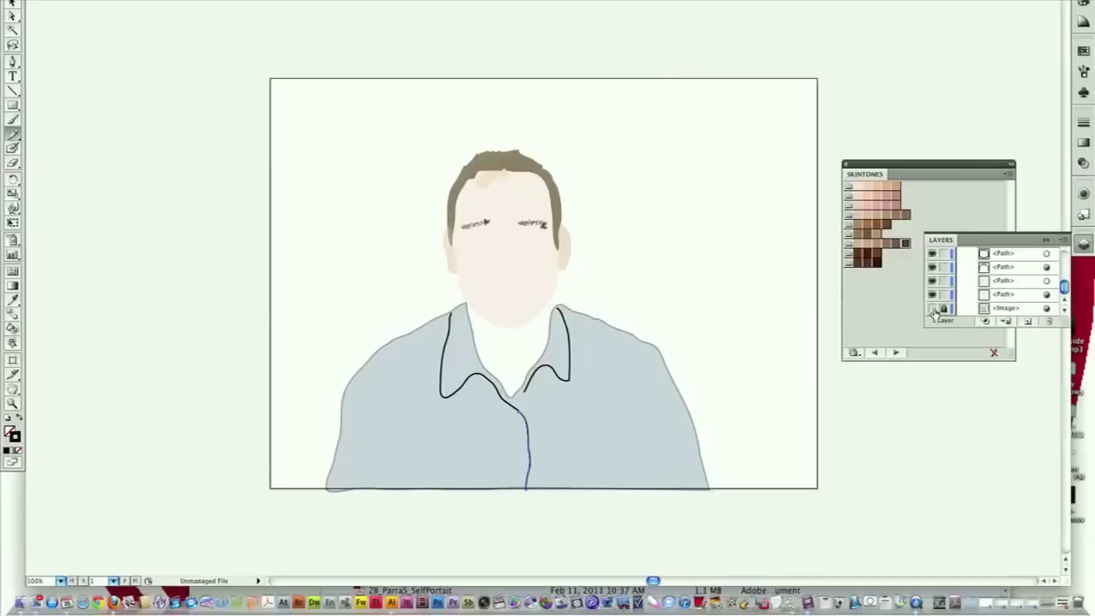
- Set the shirt shape's opacity to 100%
left_click(664, 402, "super")
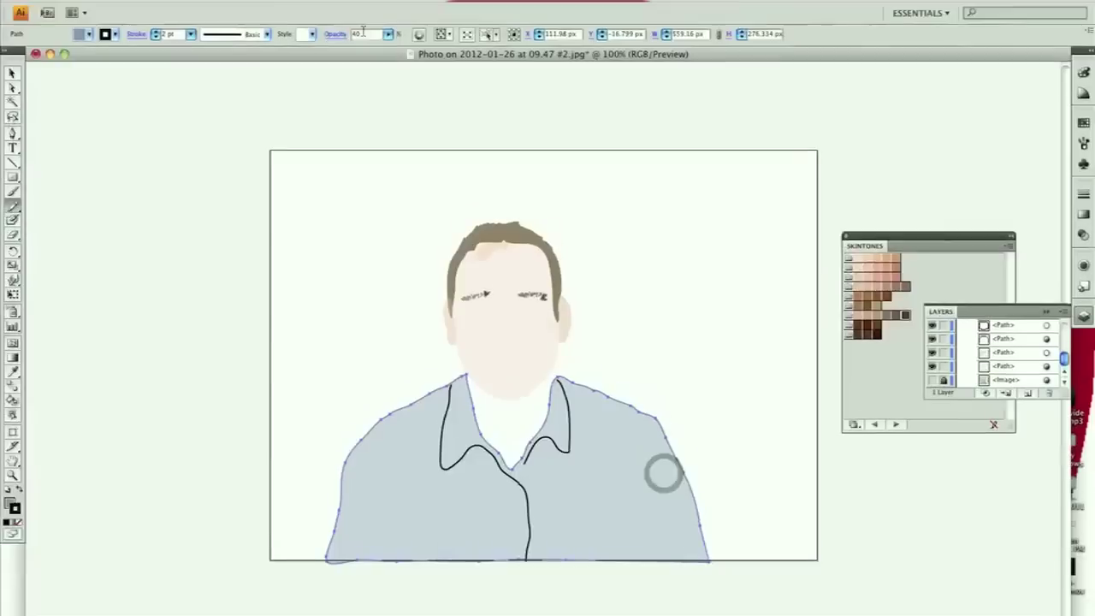
left_click(389, 34)
left_click_drag(344, 51, 409, 52)
left_click(388, 46)
left_click_drag(345, 61, 395, 60)
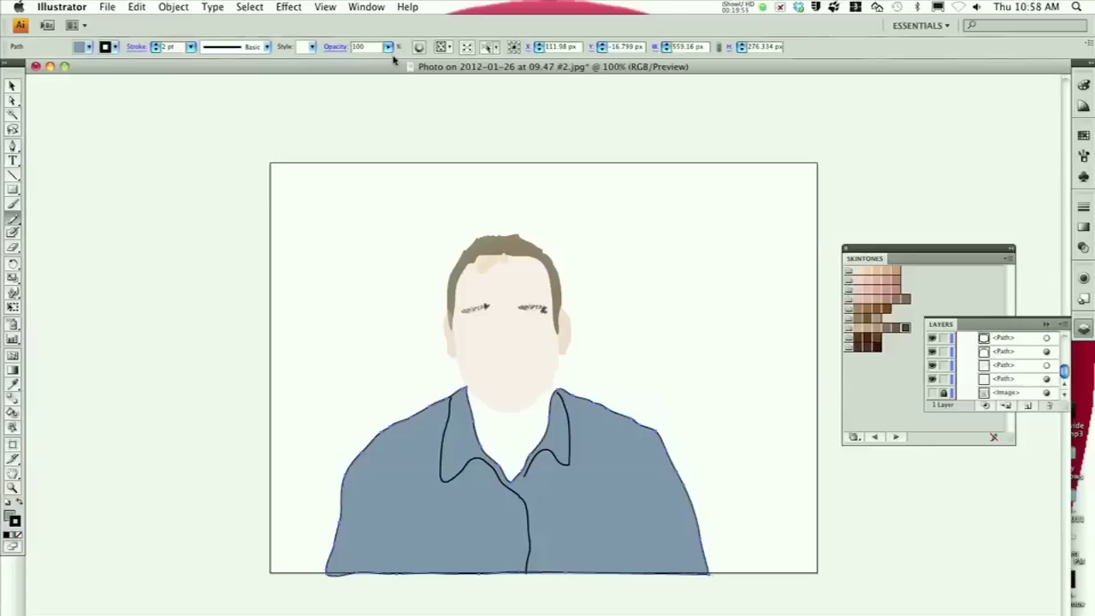
- Show the locked photo again and trace both eyes as almond-shaped outlines about 33 px wide with the Pencil tool
left_click(932, 392)
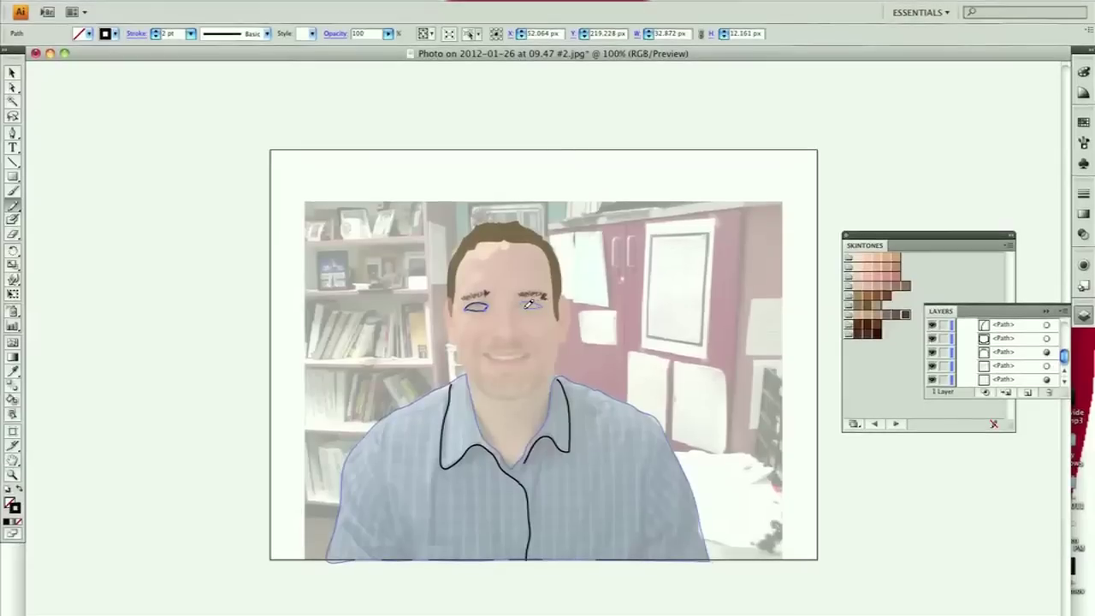
left_click_drag(523, 307, 519, 304)
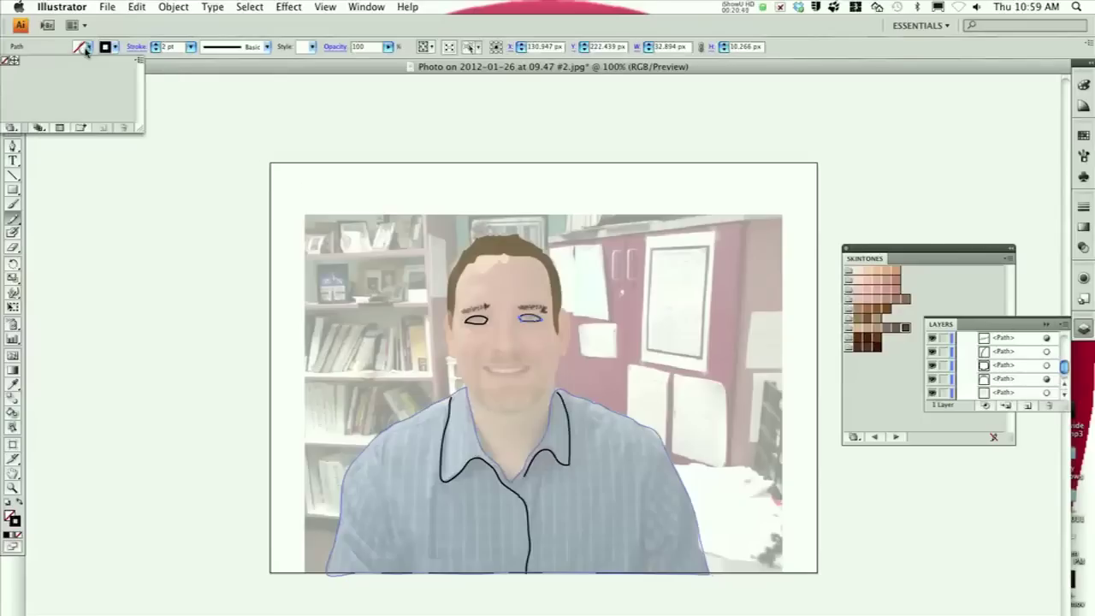
- Open the Corporate swatch library
left_click(1065, 133)
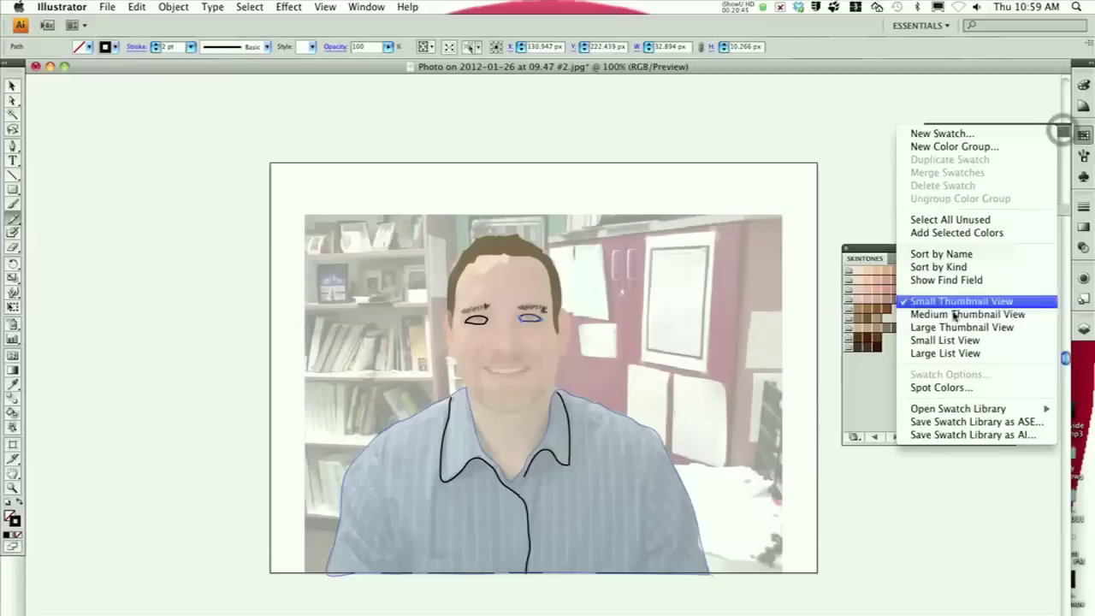
mouse_move(967, 409)
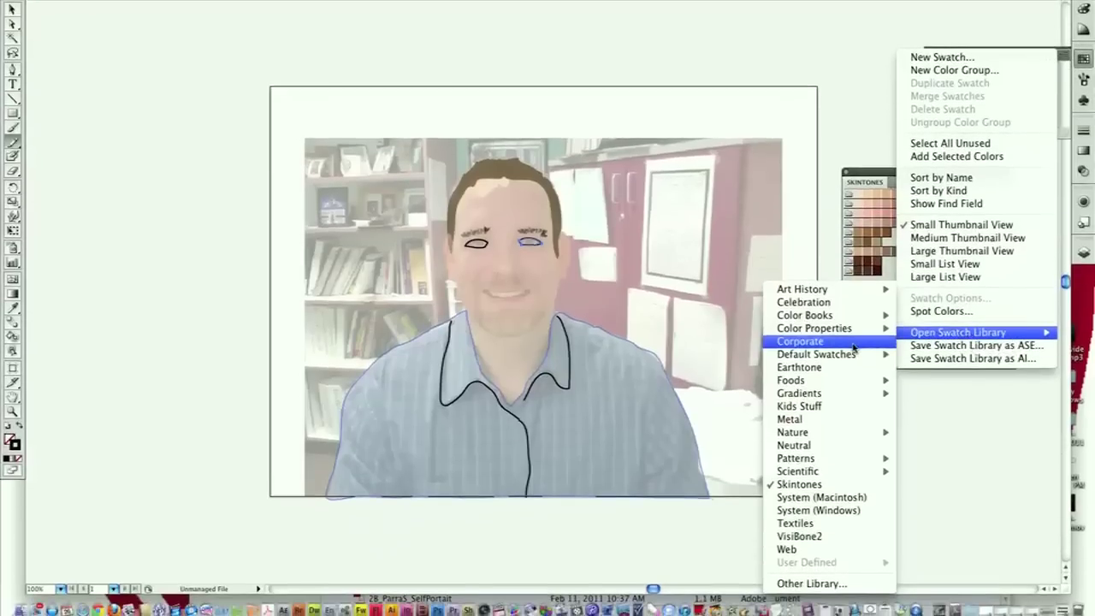
left_click(853, 343)
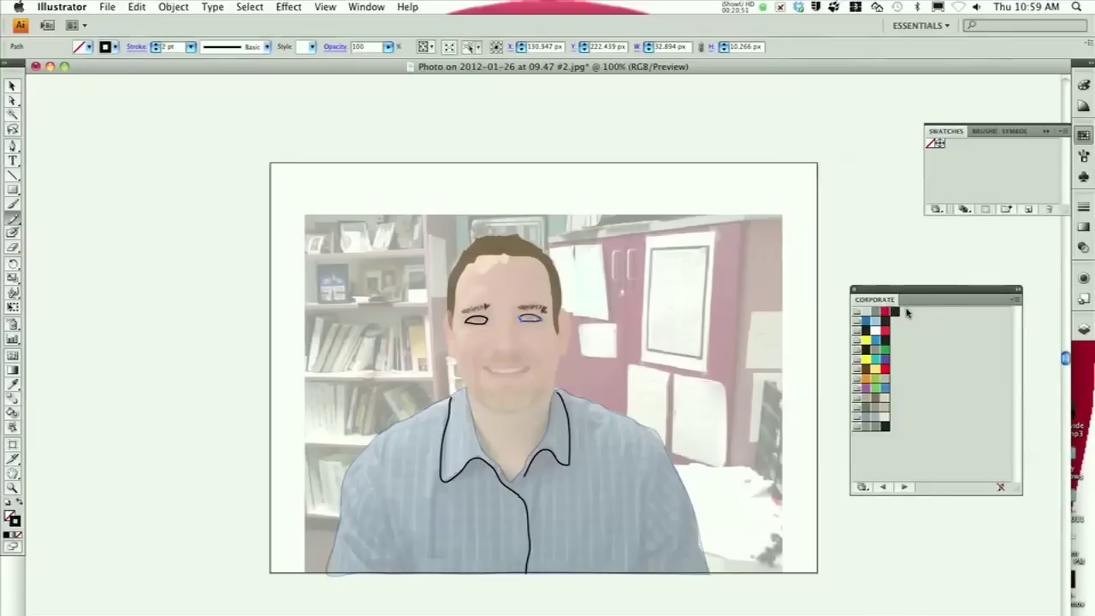
left_click(1016, 299)
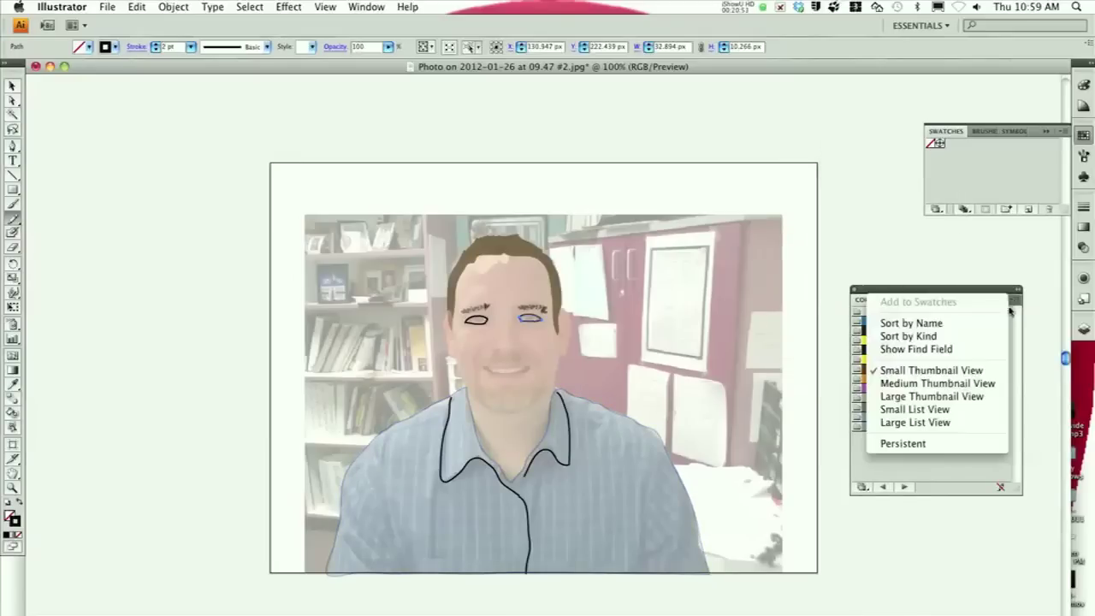
left_click(1011, 298)
- Reopen the Skintones swatch library and group it with the Corporate library in a single floating panel
left_click(1061, 134)
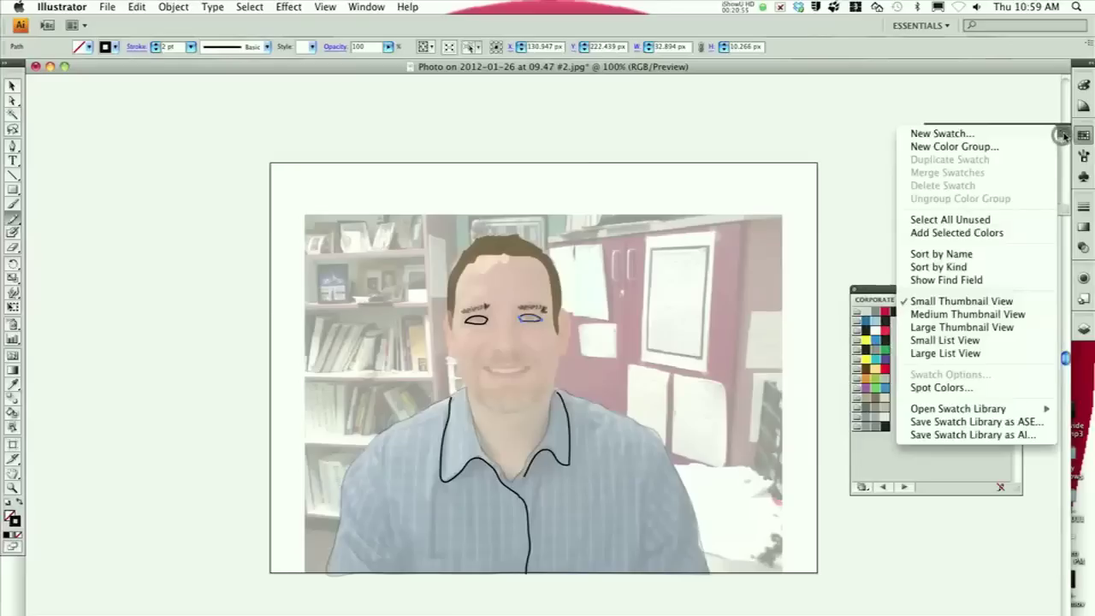
mouse_move(976, 408)
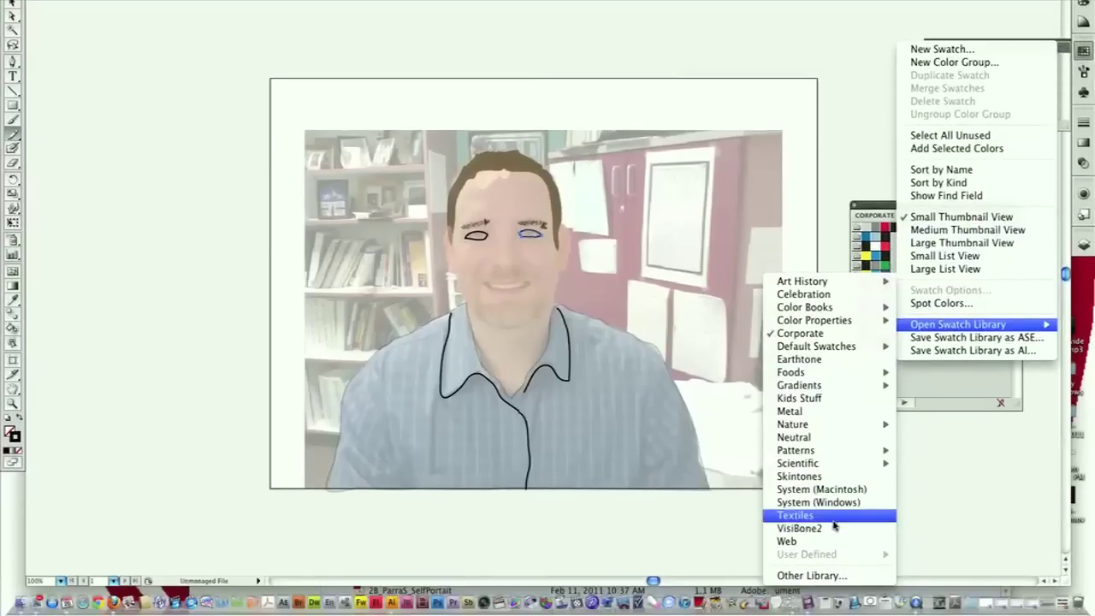
left_click(825, 476)
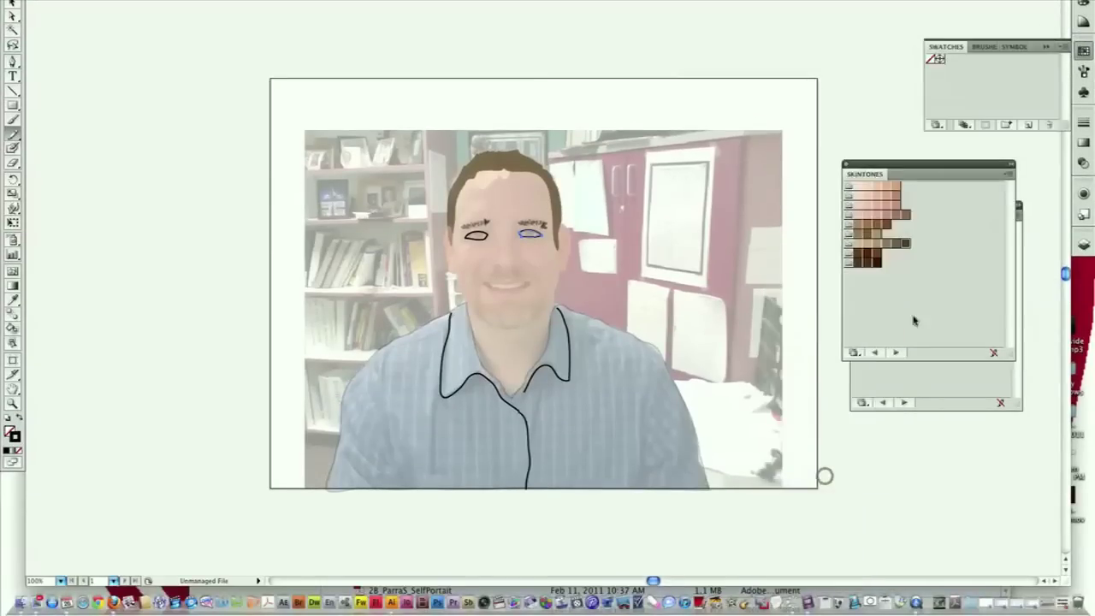
left_click_drag(908, 174, 910, 215)
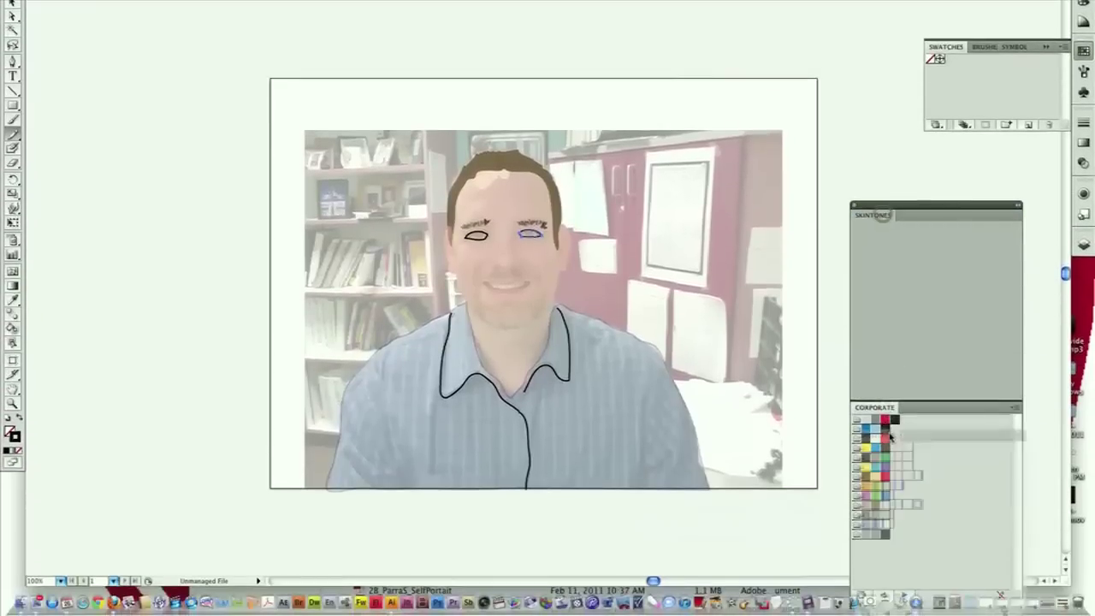
left_click_drag(880, 215, 892, 411)
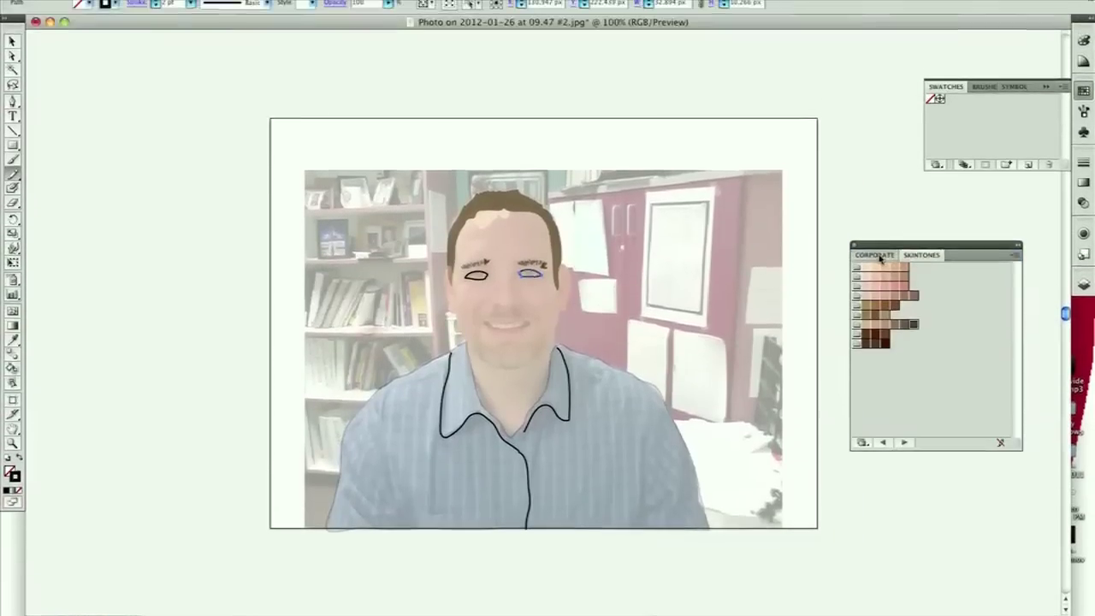
- Give both eye shapes a white fill from the Corporate swatches and no stroke
left_click(877, 214)
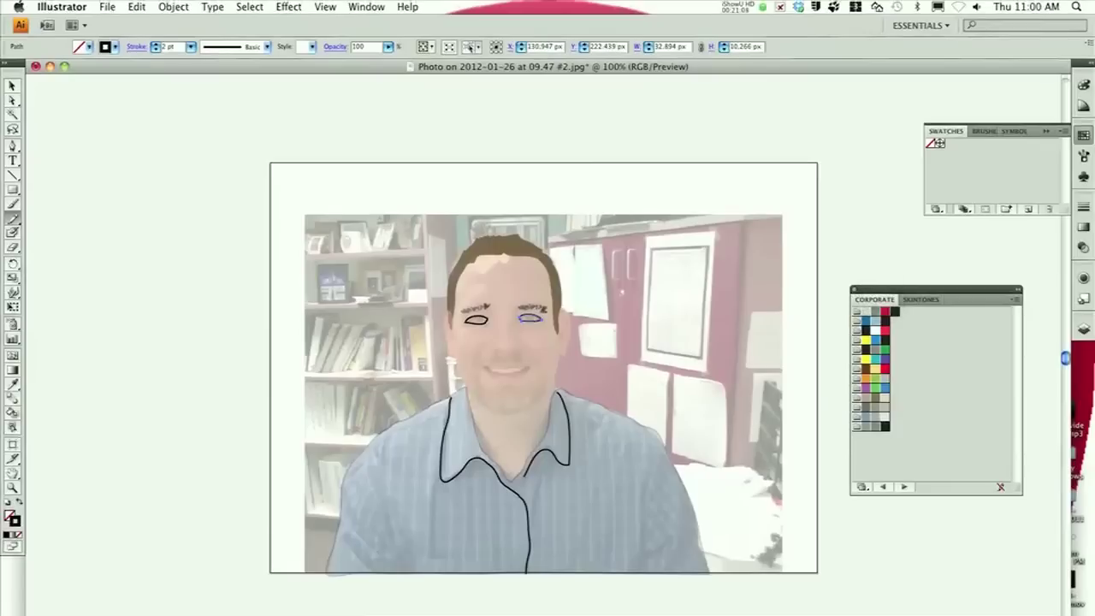
left_click(873, 337)
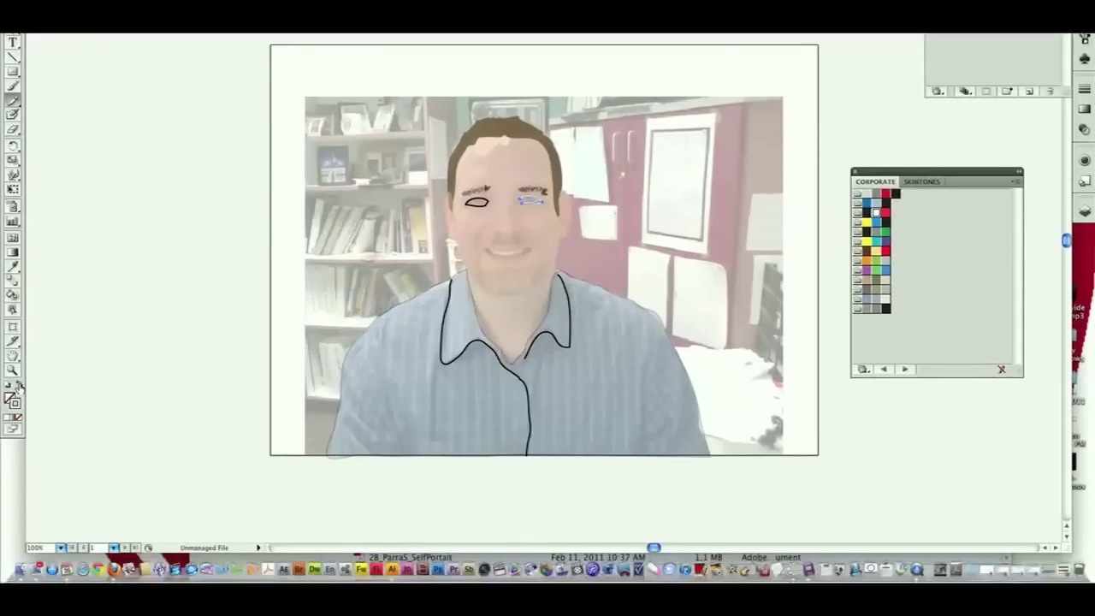
left_click(18, 386)
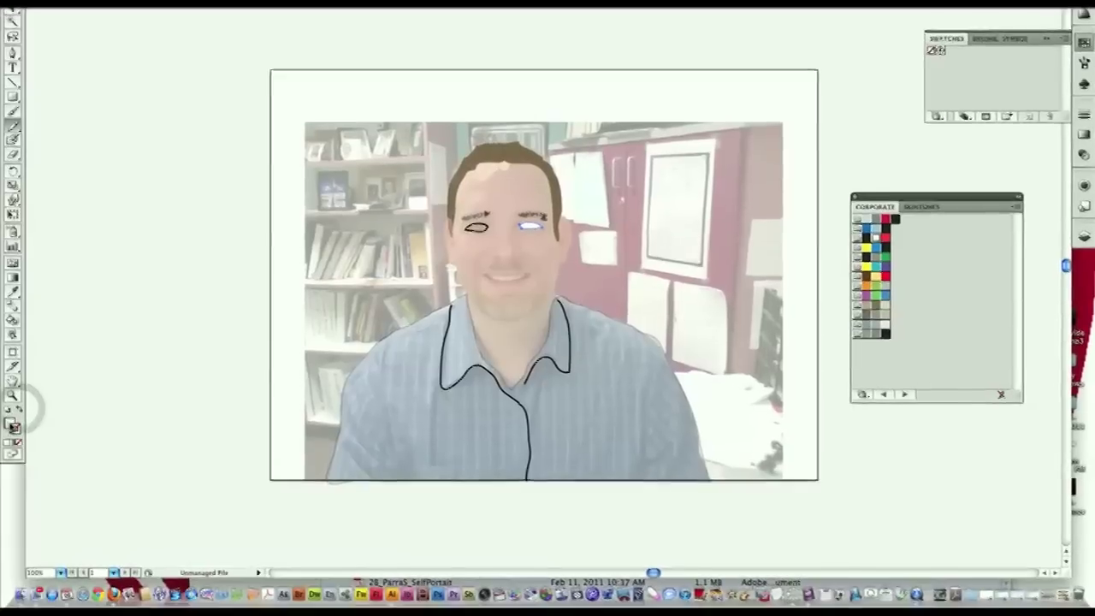
left_click(527, 263)
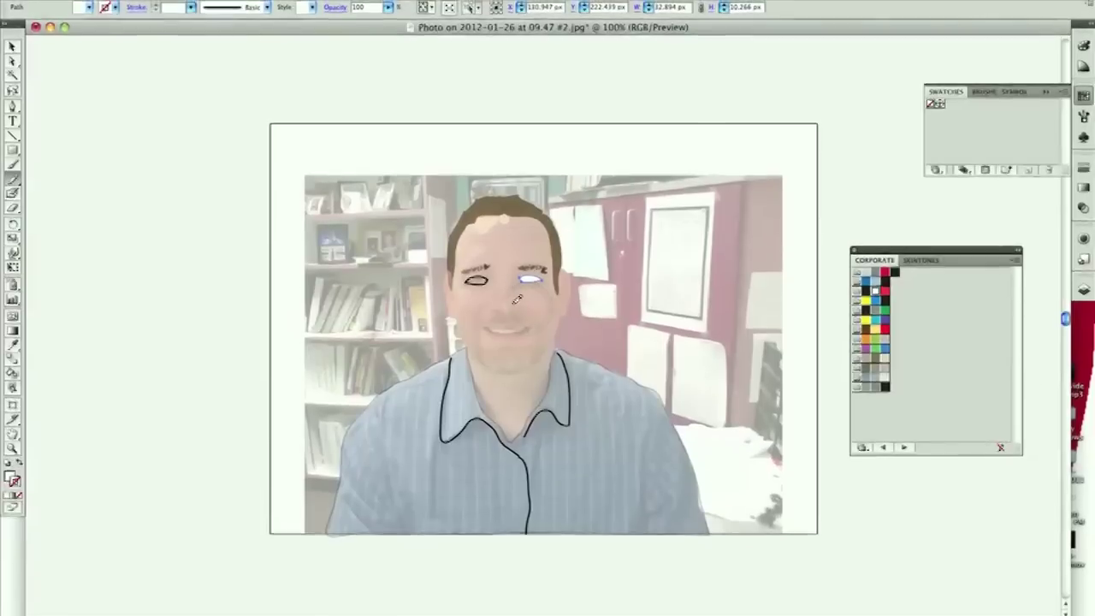
left_click(498, 300, "super")
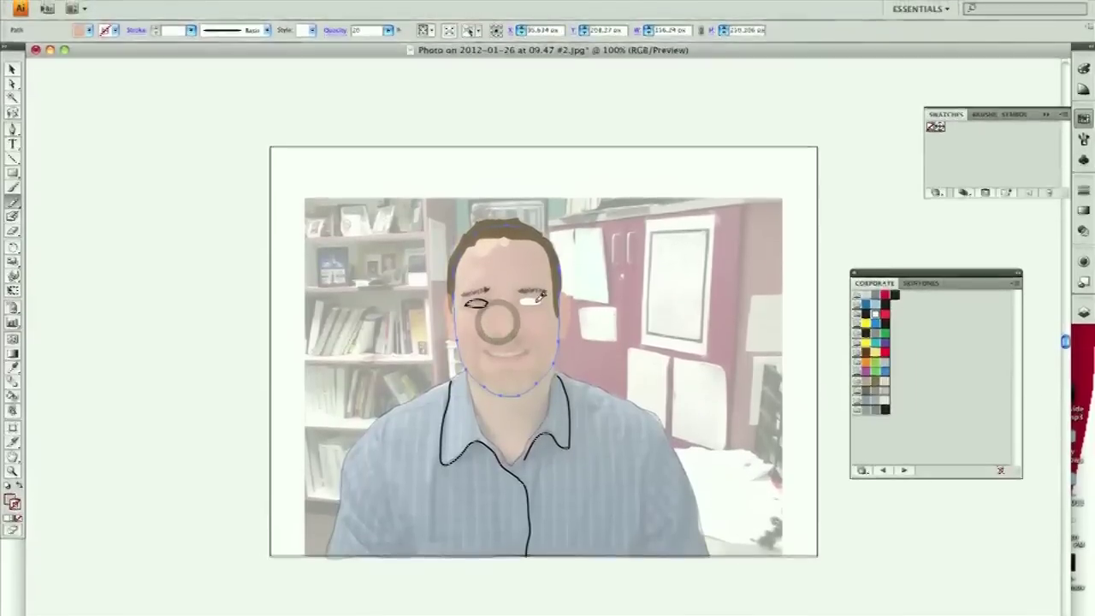
left_click(471, 297)
left_click(469, 310)
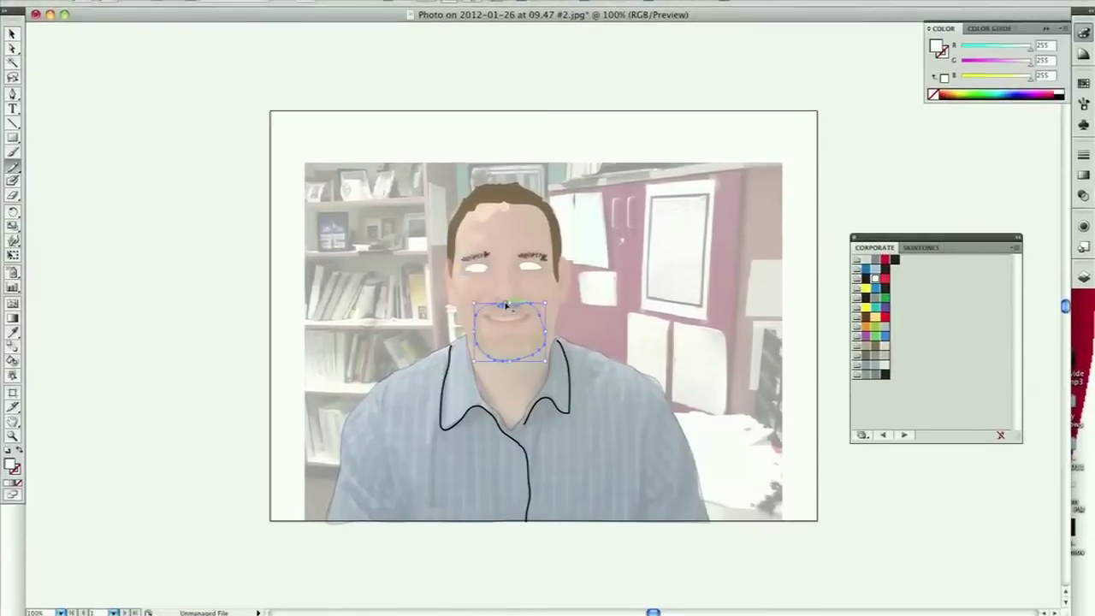
- Outline the goatee area around the mouth and chin, then briefly hide the photo to check the shape
left_click_drag(508, 340, 502, 342)
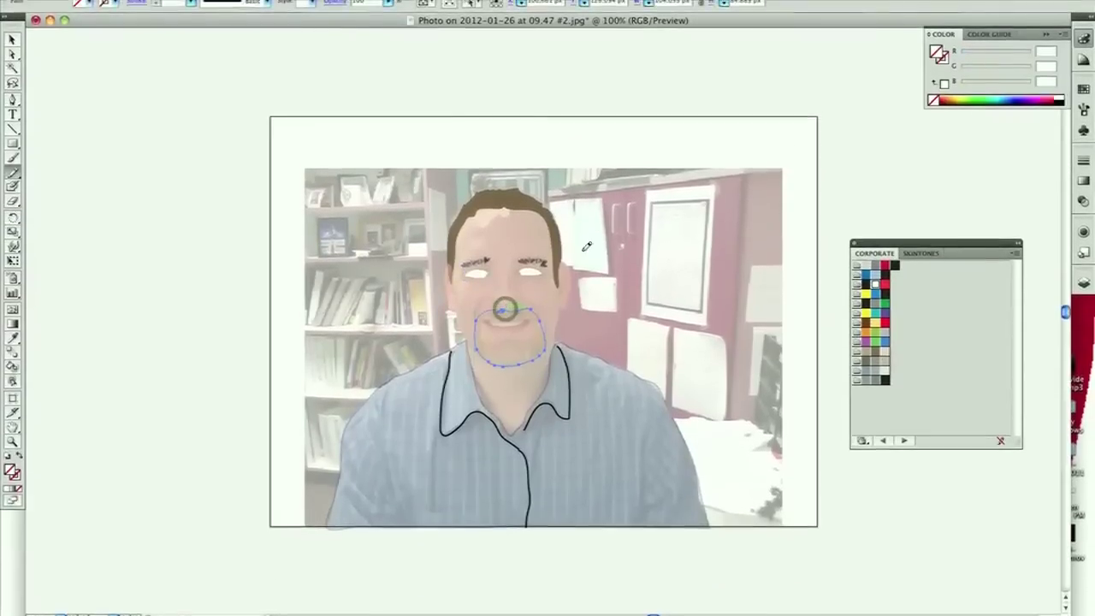
left_click(1086, 332)
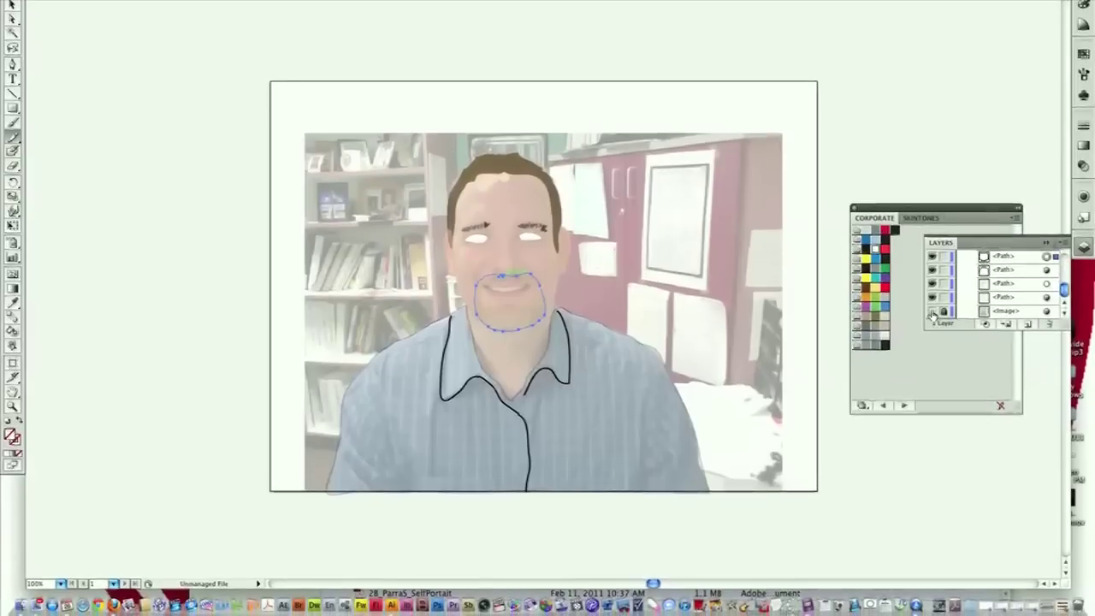
left_click(933, 317)
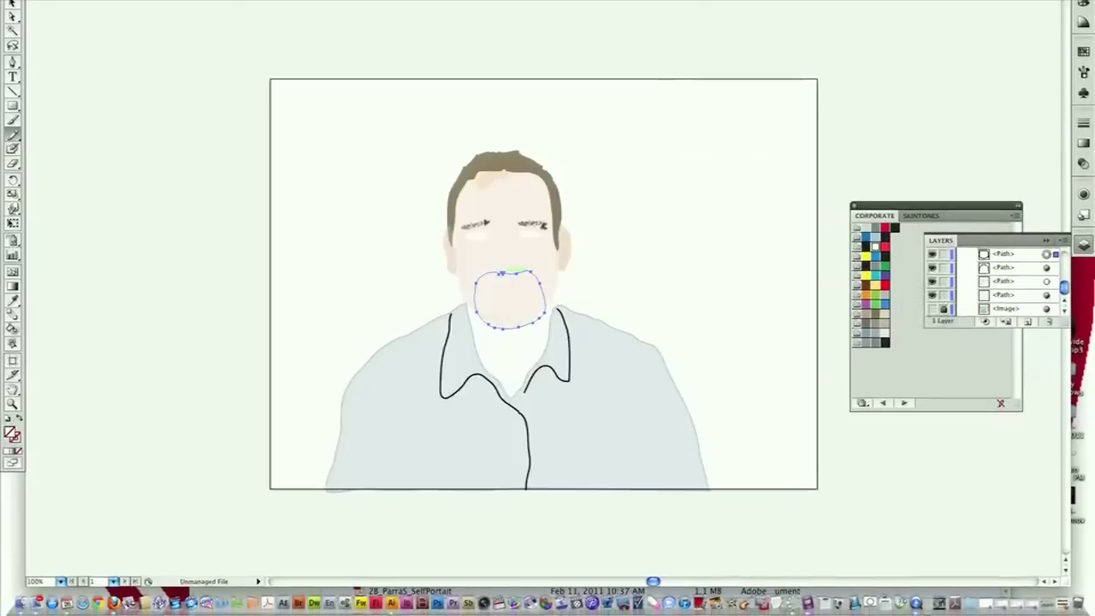
left_click(932, 309)
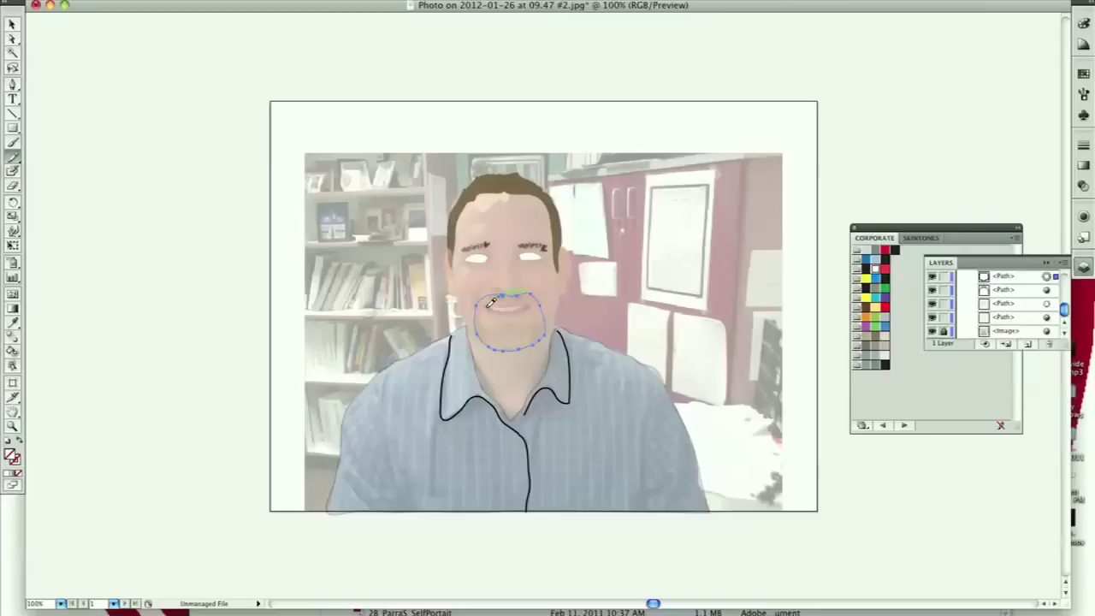
- Try to trace the lower lip with the Pencil tool as a shape about 64 px wide and 19 px high
left_click_drag(487, 307, 505, 311)
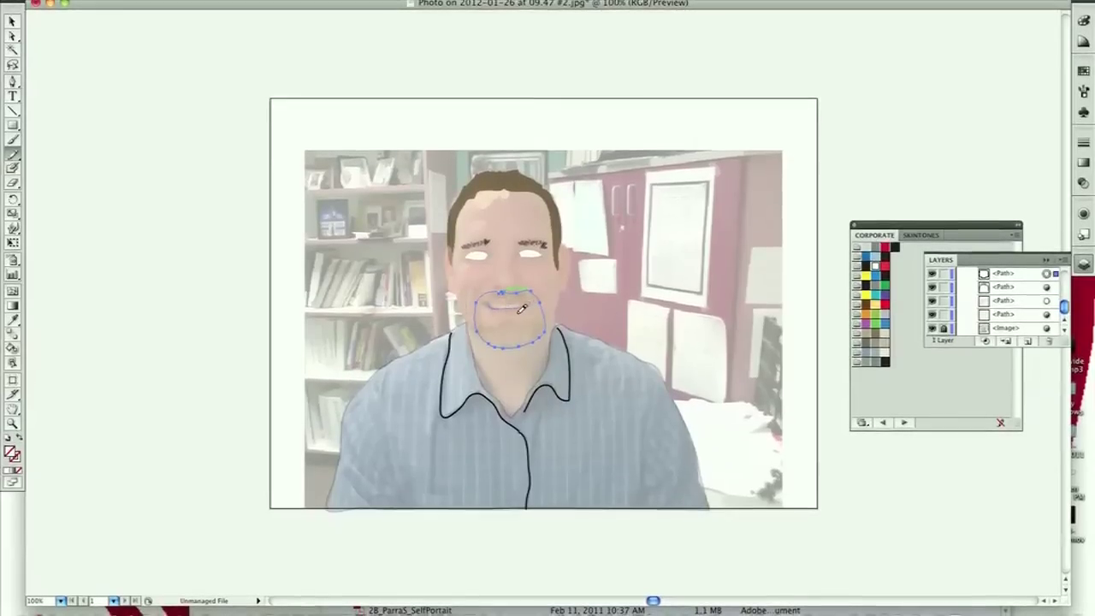
left_click_drag(501, 310, 486, 301)
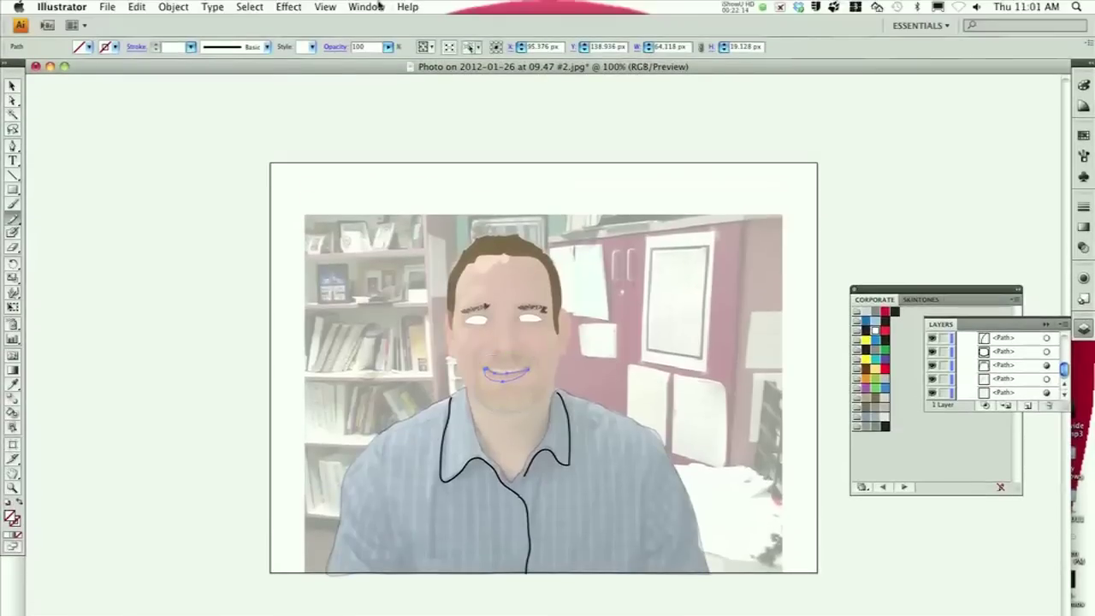
- Magnify the mouth to 433% with the Navigator and delete the pencil-drawn lip outline
left_click(377, 6)
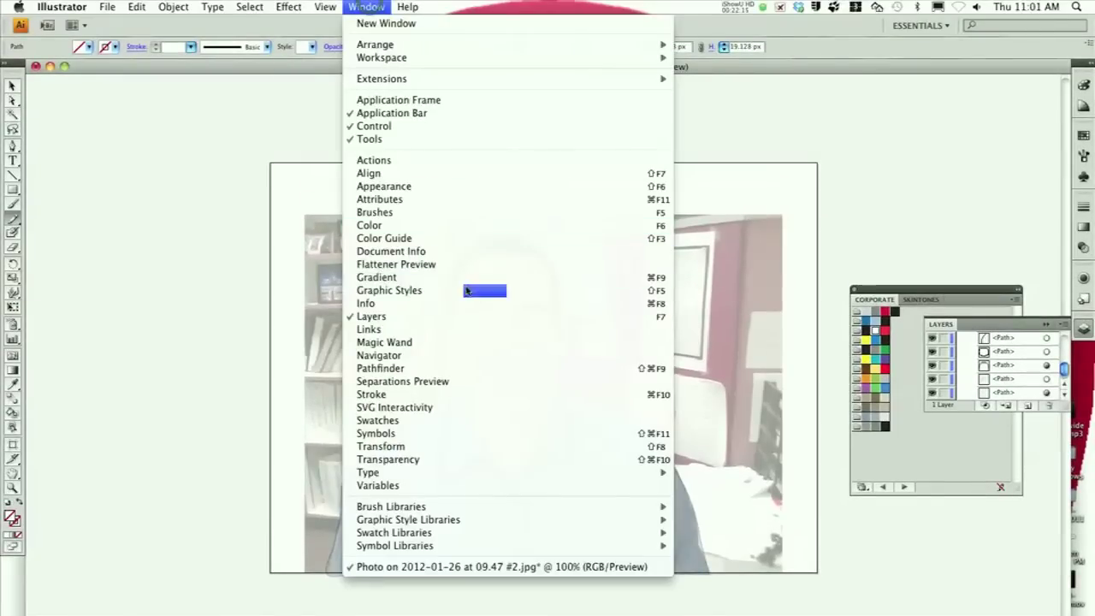
left_click(445, 343)
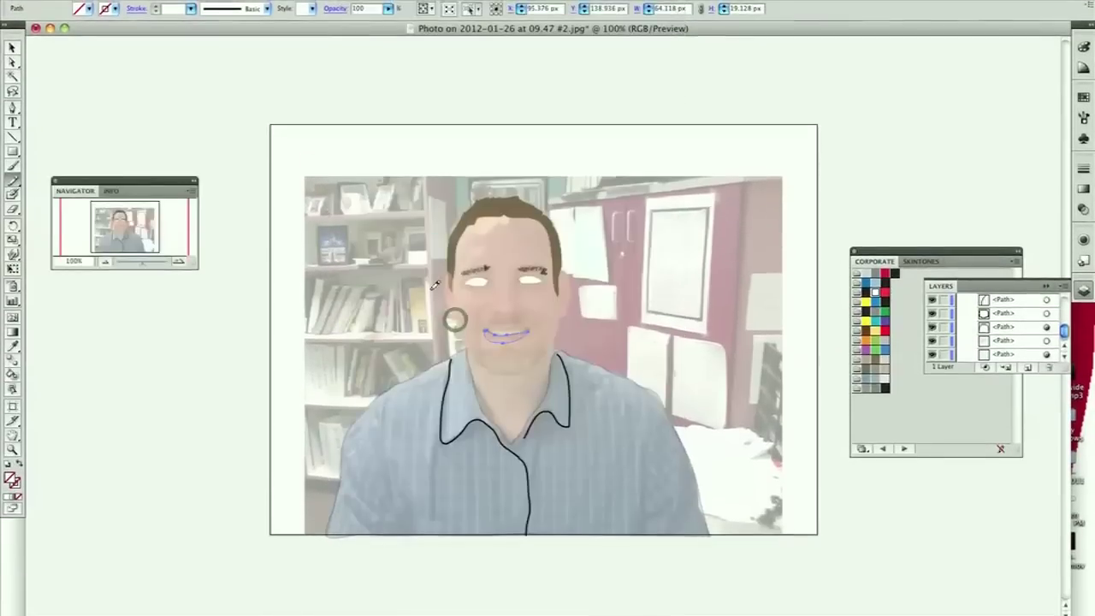
left_click_drag(140, 305, 155, 301)
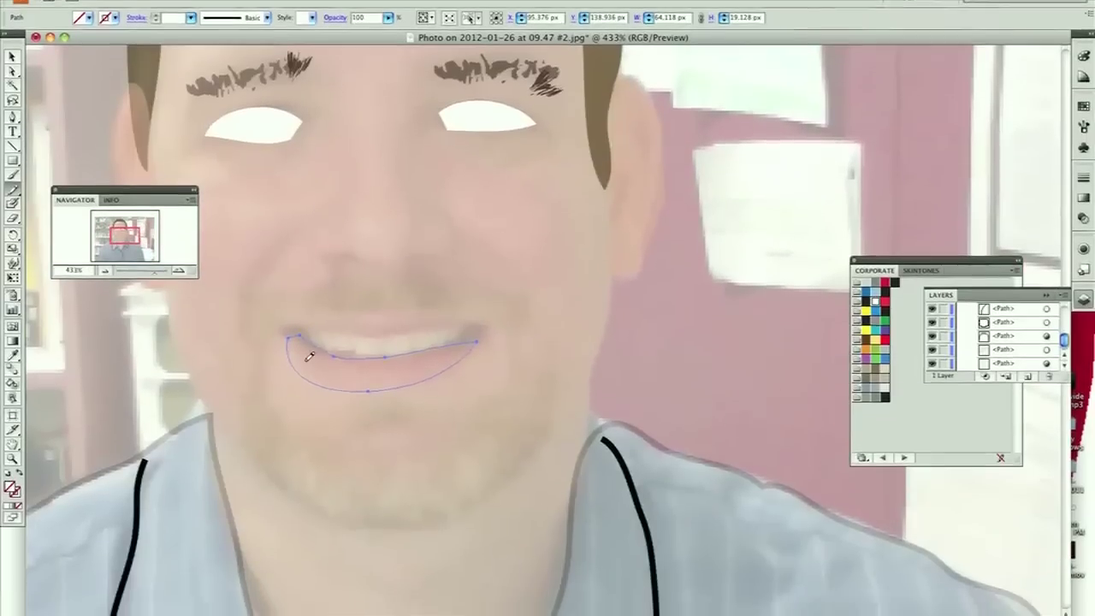
left_click(288, 315)
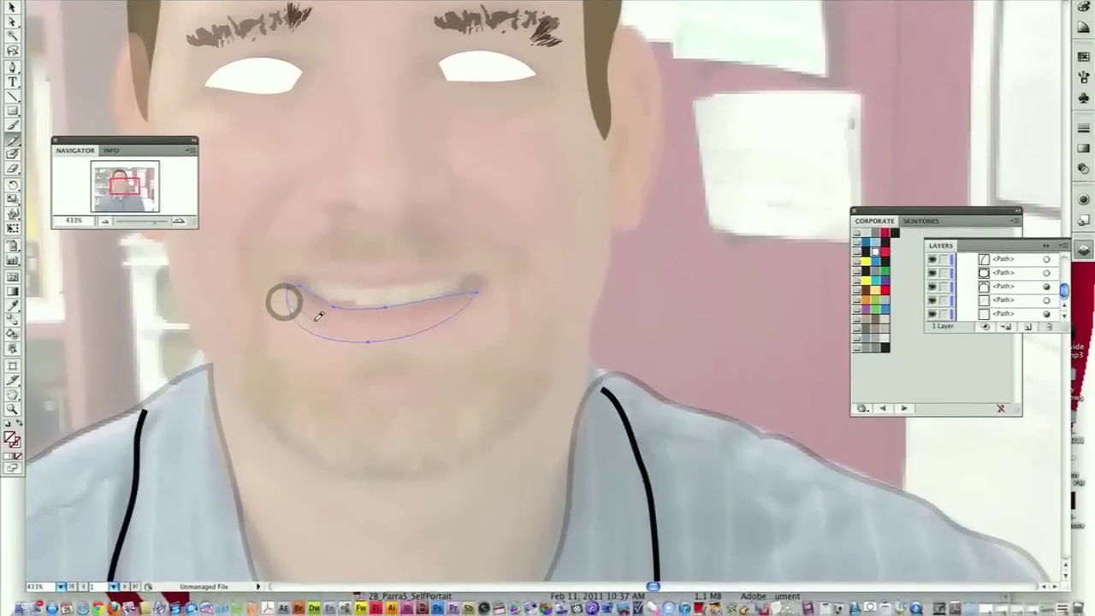
key("Delete")
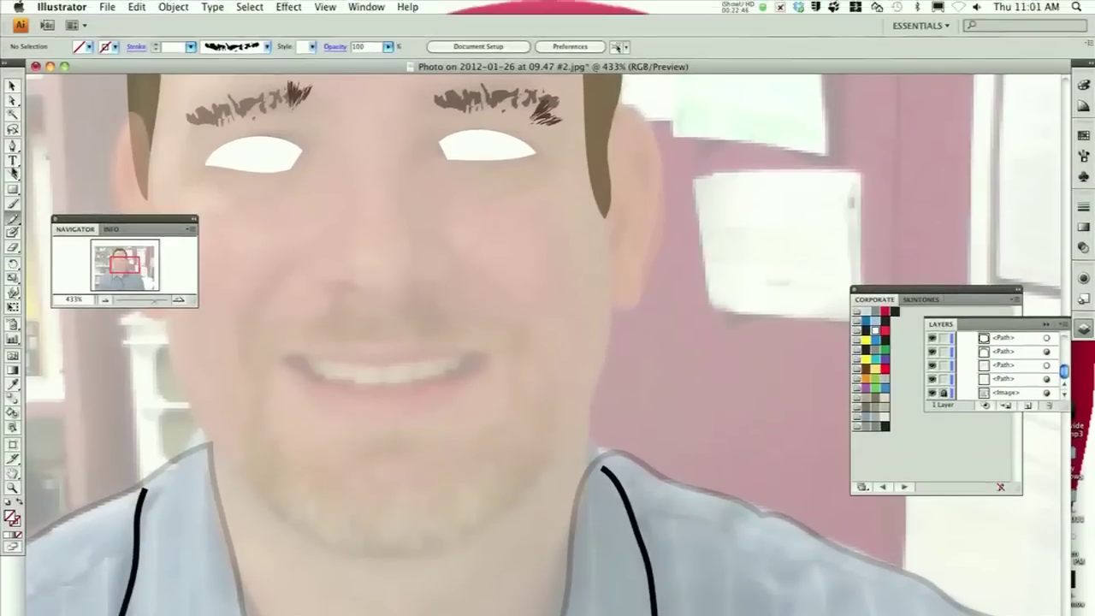
- Trace the lower edge of the bottom lip from one mouth corner to the other with the Pen tool
left_click(13, 62)
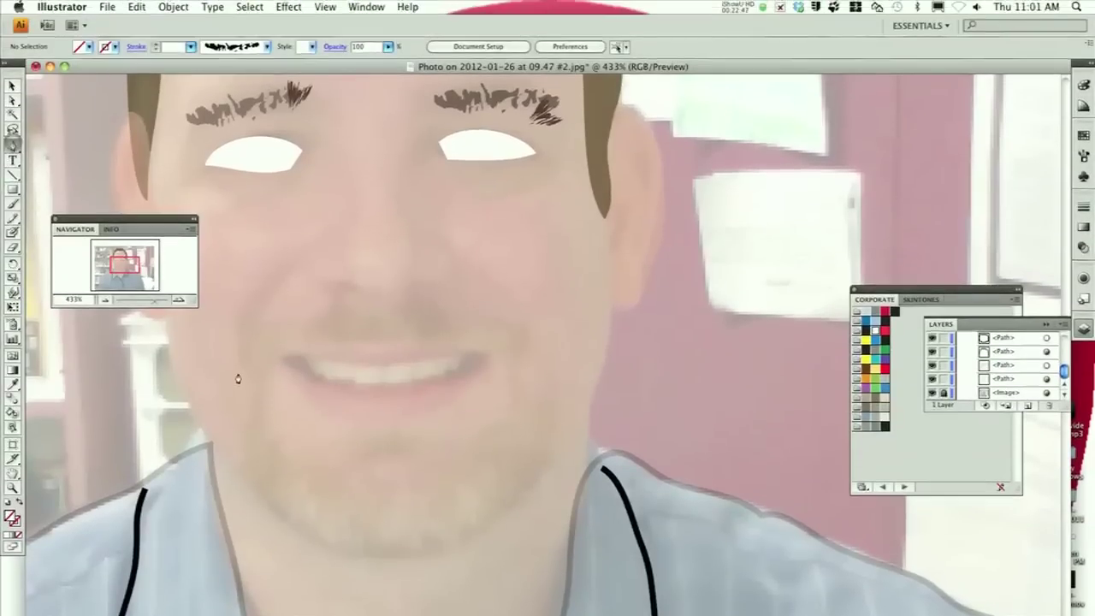
left_click_drag(277, 363, 332, 418)
left_click_drag(332, 334, 350, 337)
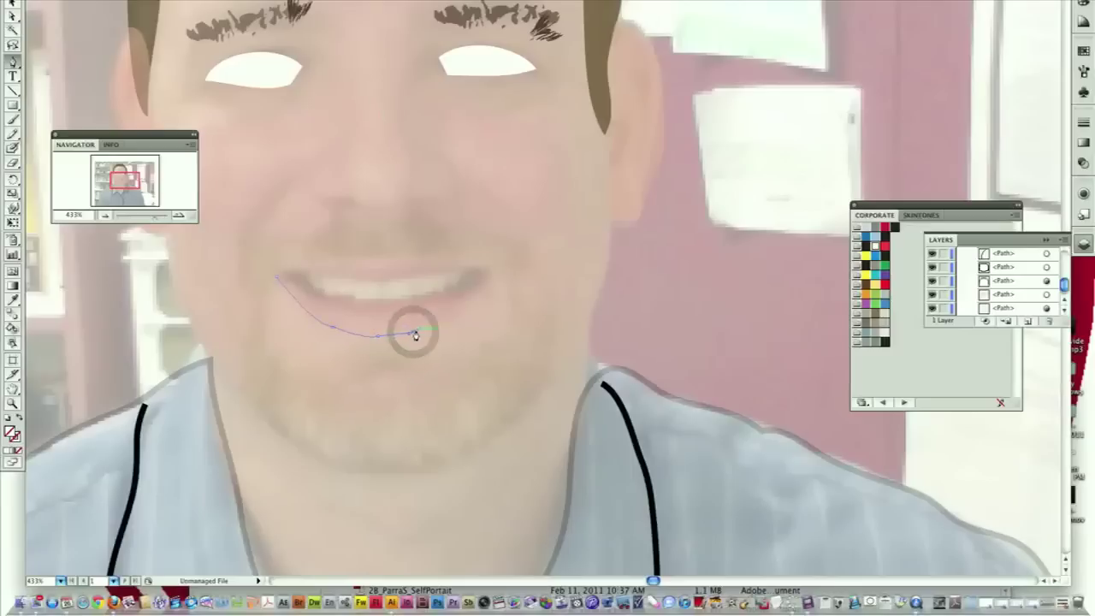
left_click(481, 303)
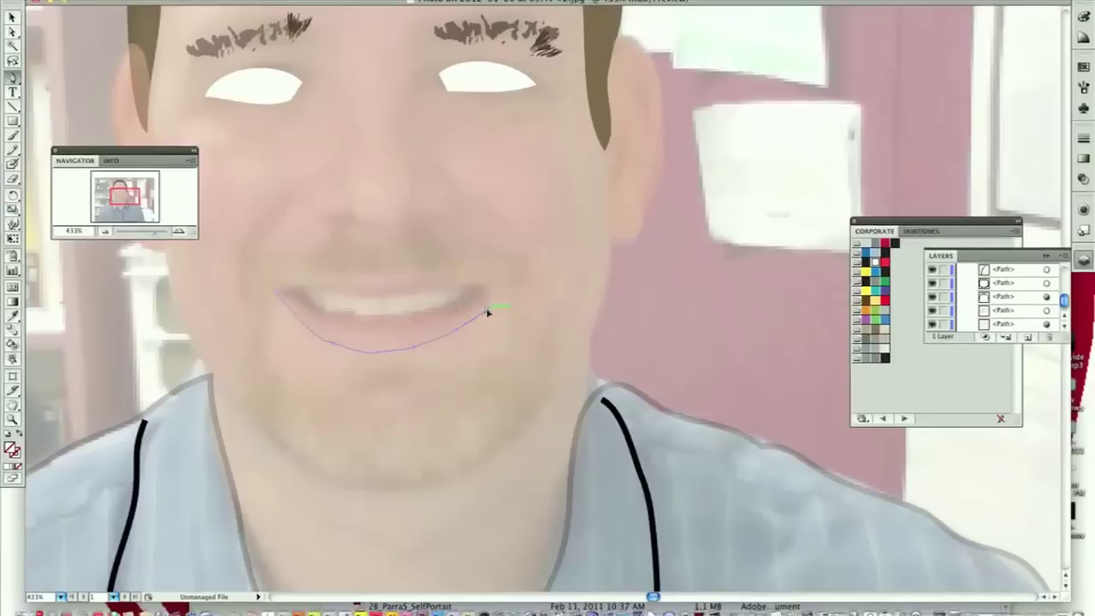
left_click(491, 304)
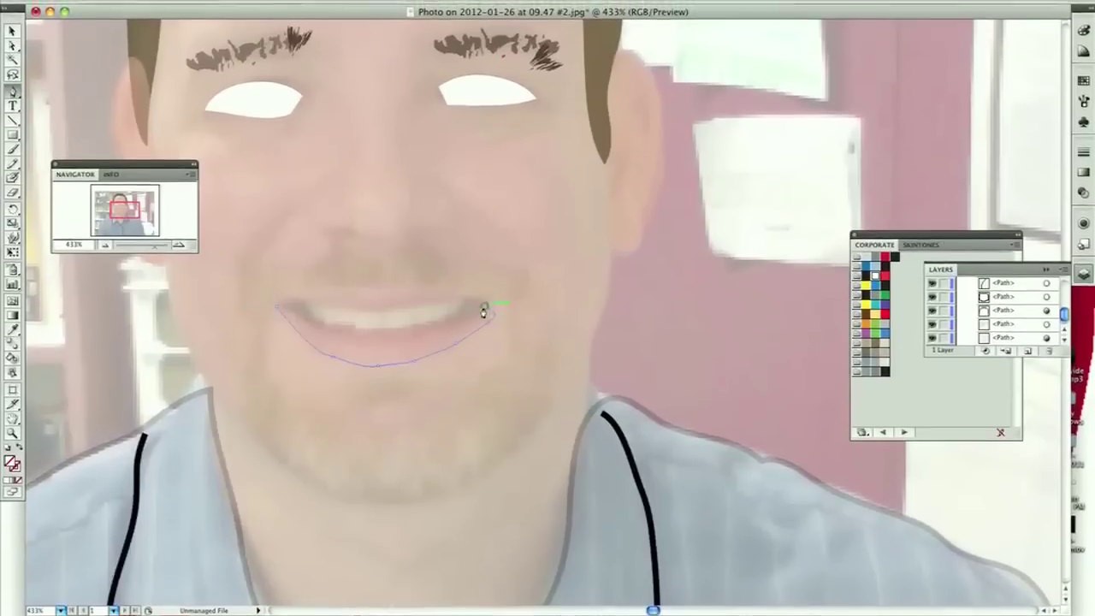
- Trace the upper edge of the bottom lip back to the starting mouth corner with the Pen tool, closing the shape
left_click(479, 314)
left_click(475, 312)
left_click(442, 326)
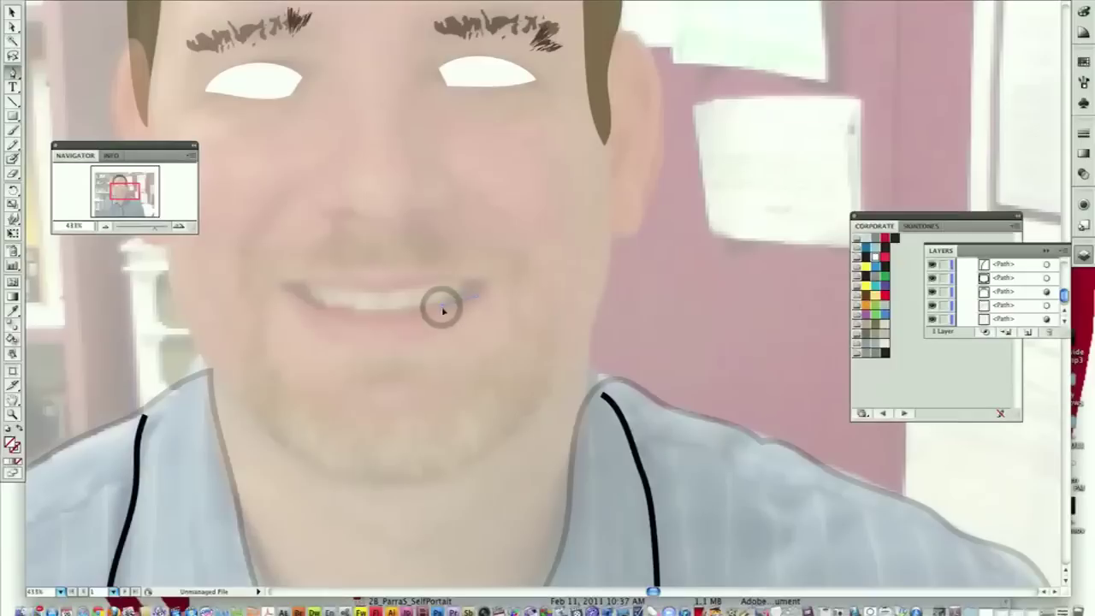
left_click(442, 306)
left_click(397, 317)
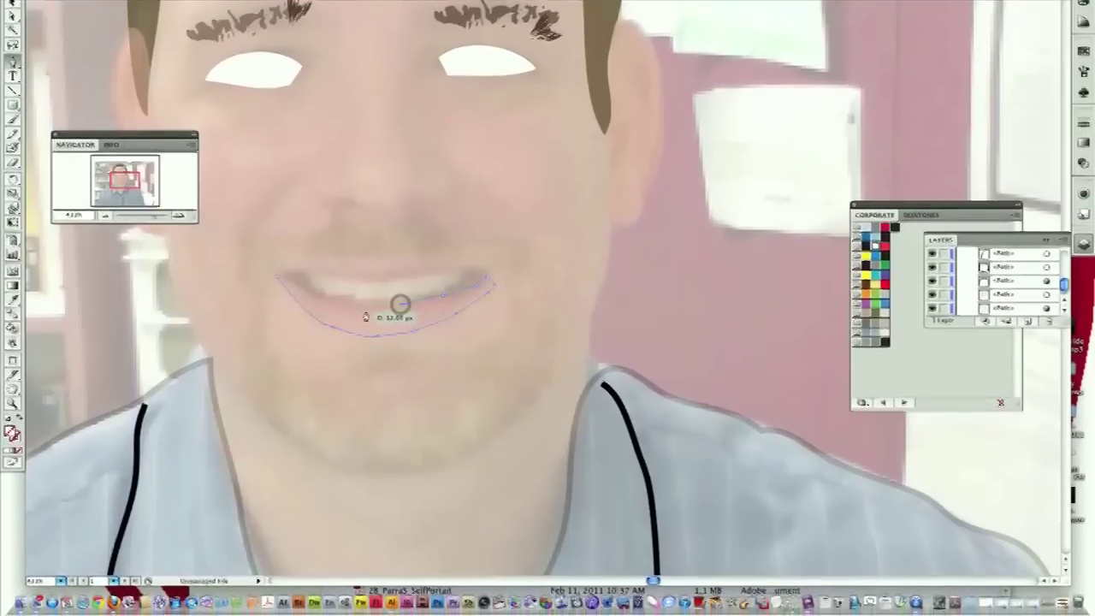
left_click(353, 306)
left_click(326, 299)
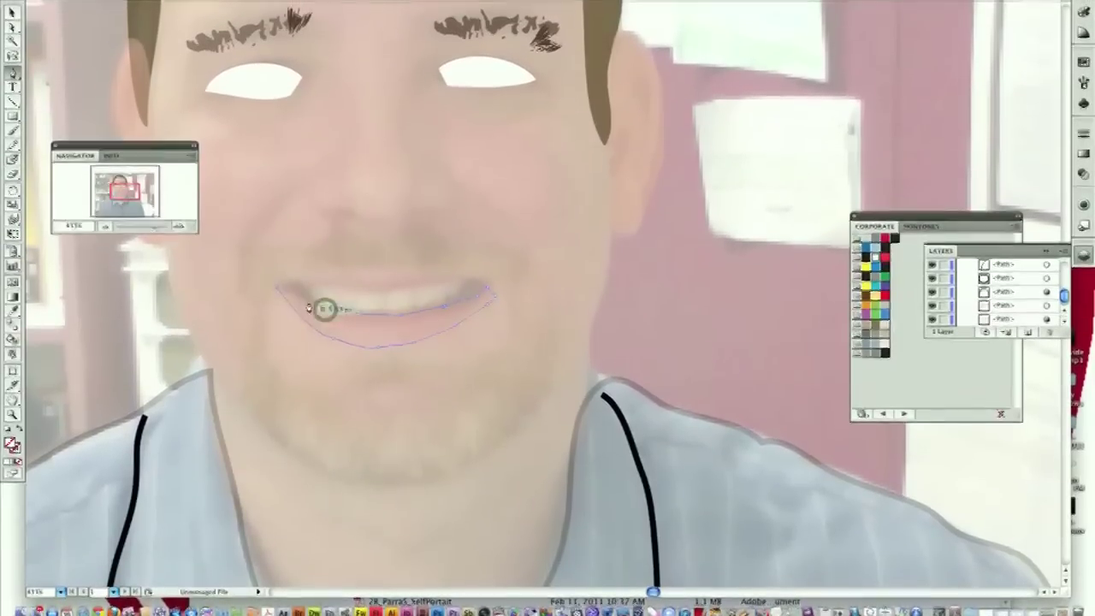
left_click(308, 302)
left_click_drag(277, 285, 274, 311)
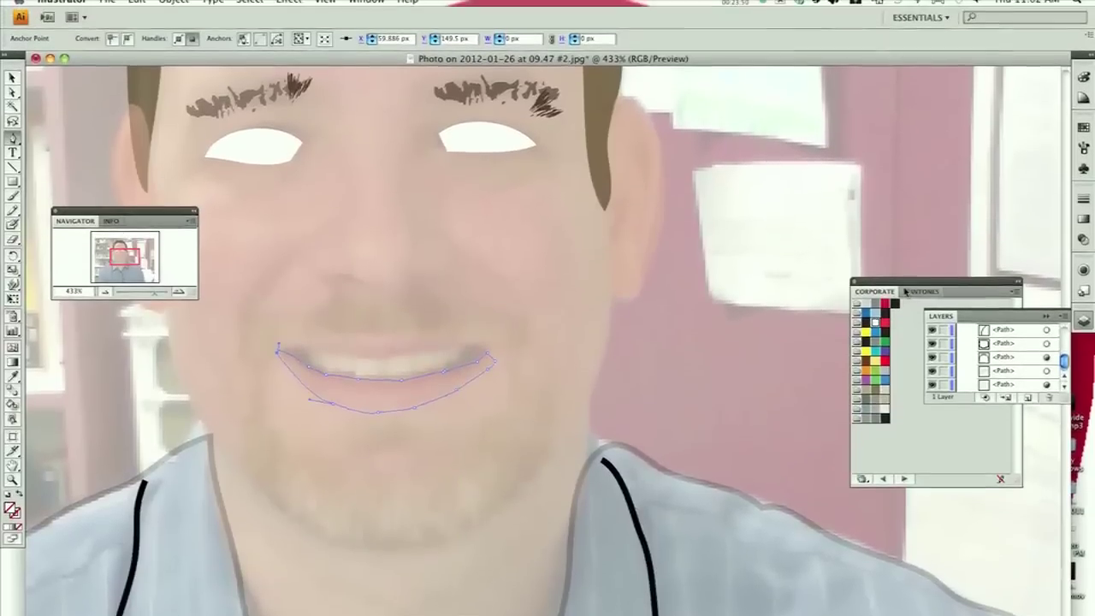
- Fill the bottom lip with the skin-tone swatch C=11 M=43 Y=34 K=1, reduce its opacity, and deselect it
left_click(922, 275)
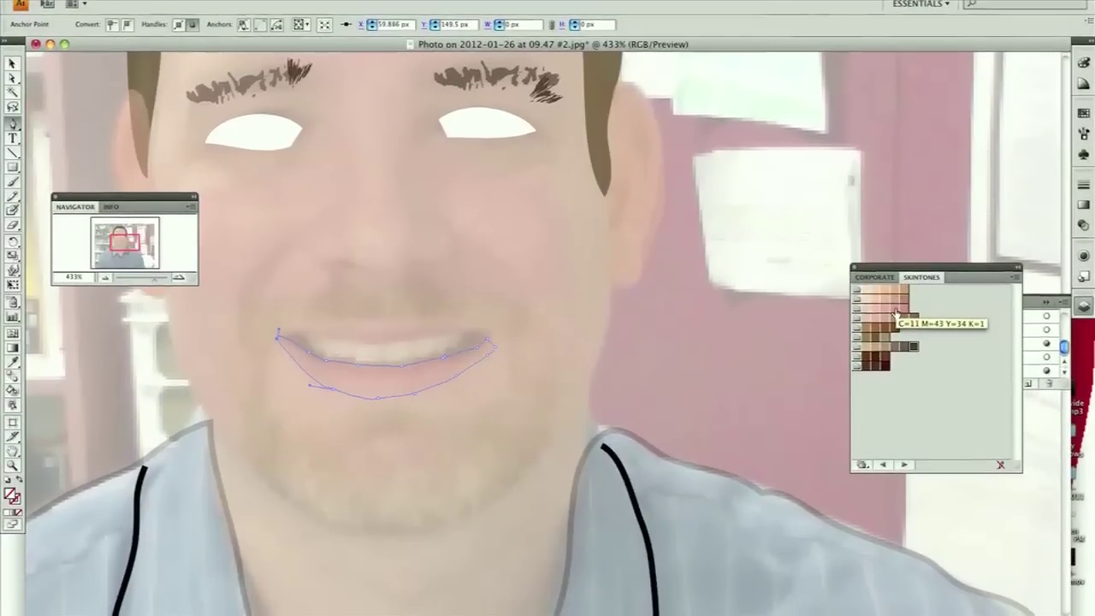
left_click(897, 311)
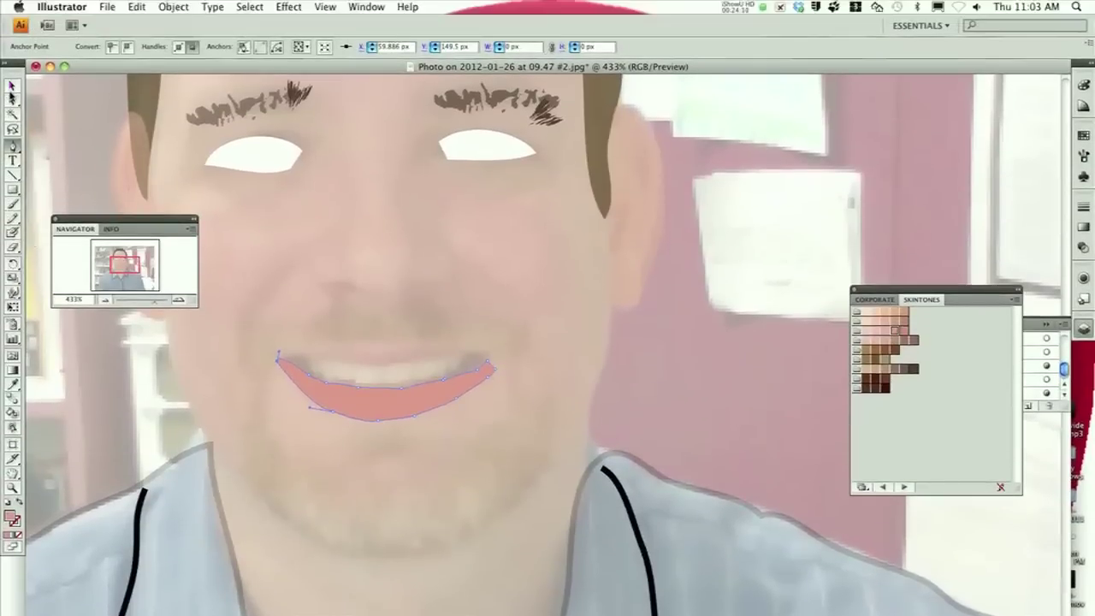
left_click(12, 85)
left_click(390, 409)
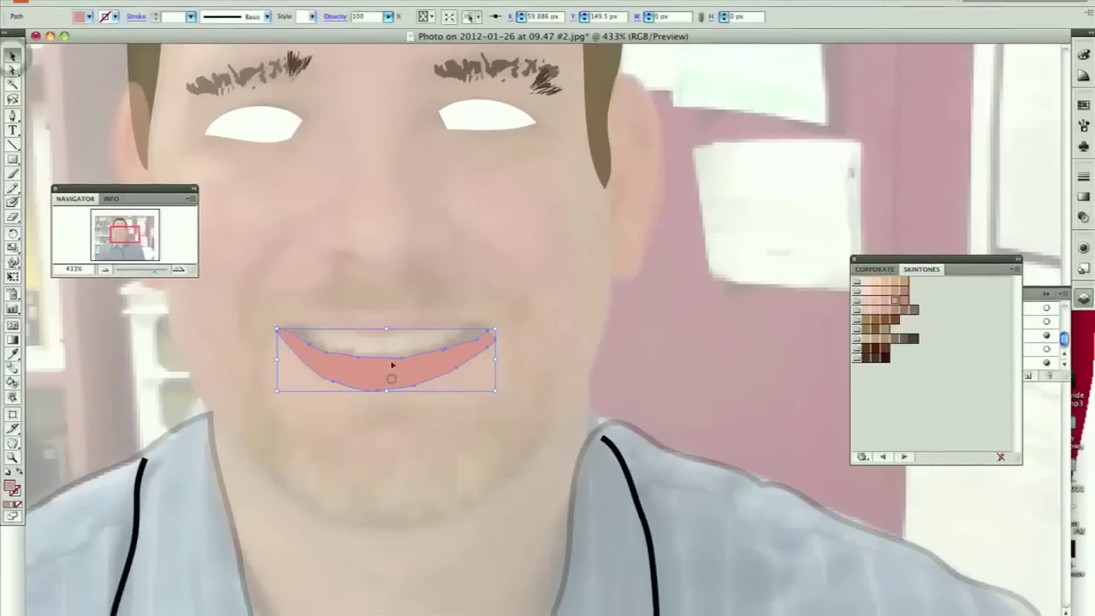
left_click(387, 47)
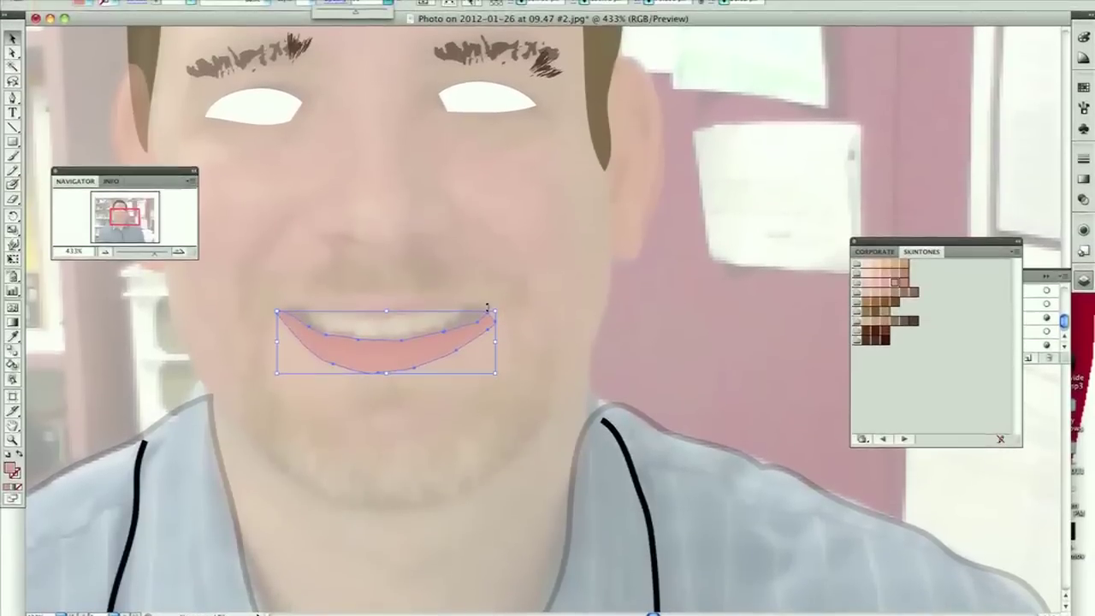
left_click(483, 273)
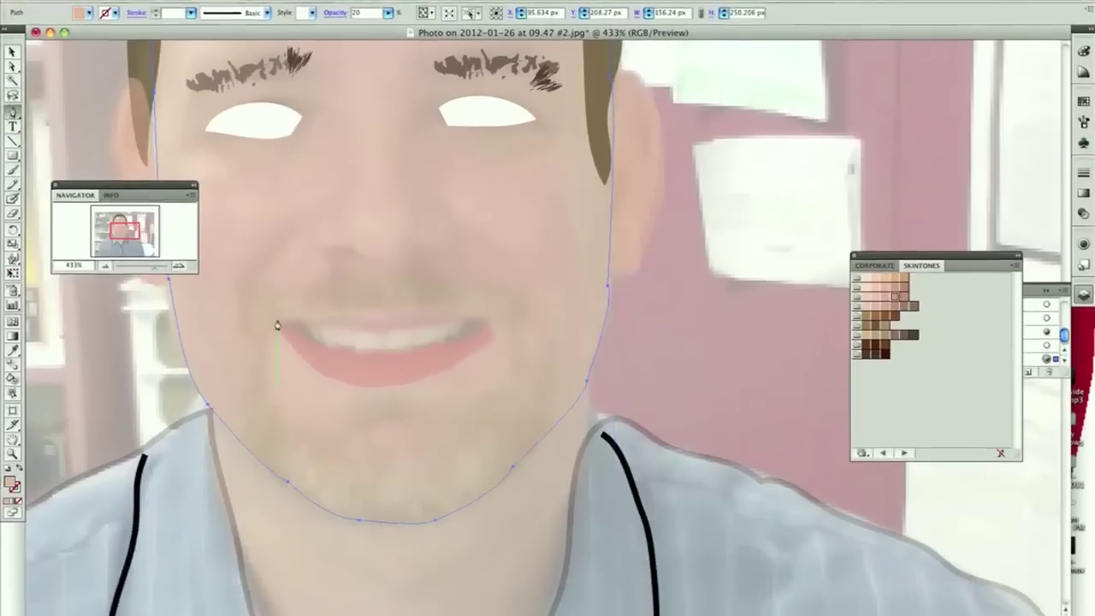
- Outline the upper lip as a closed, thin shape between the mouth corners with the Pen tool
left_click_drag(278, 353, 335, 351)
left_click_drag(374, 308, 394, 309)
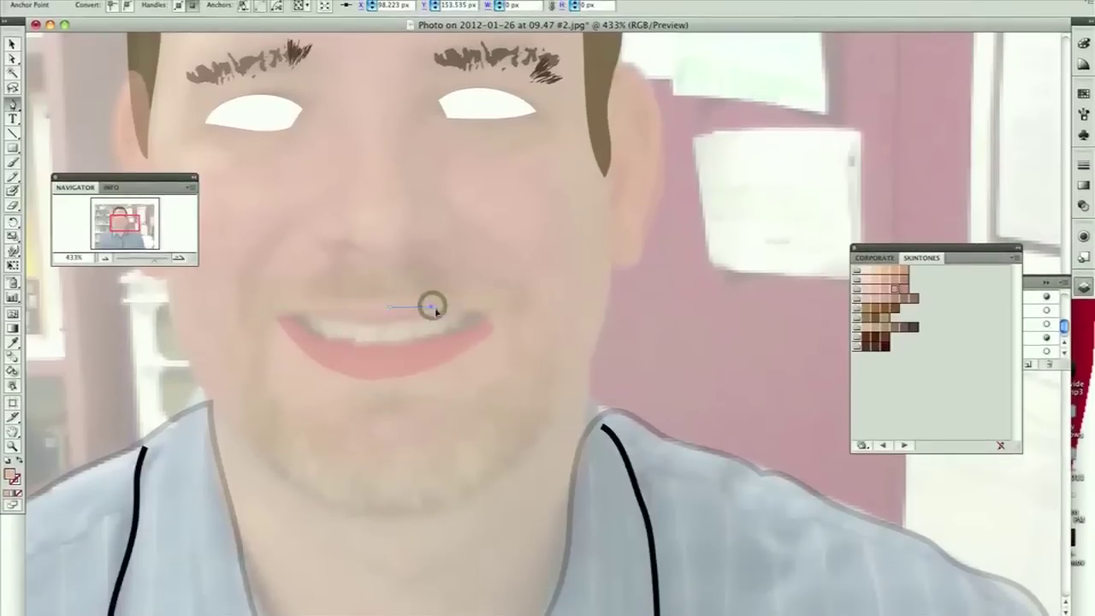
left_click(490, 308)
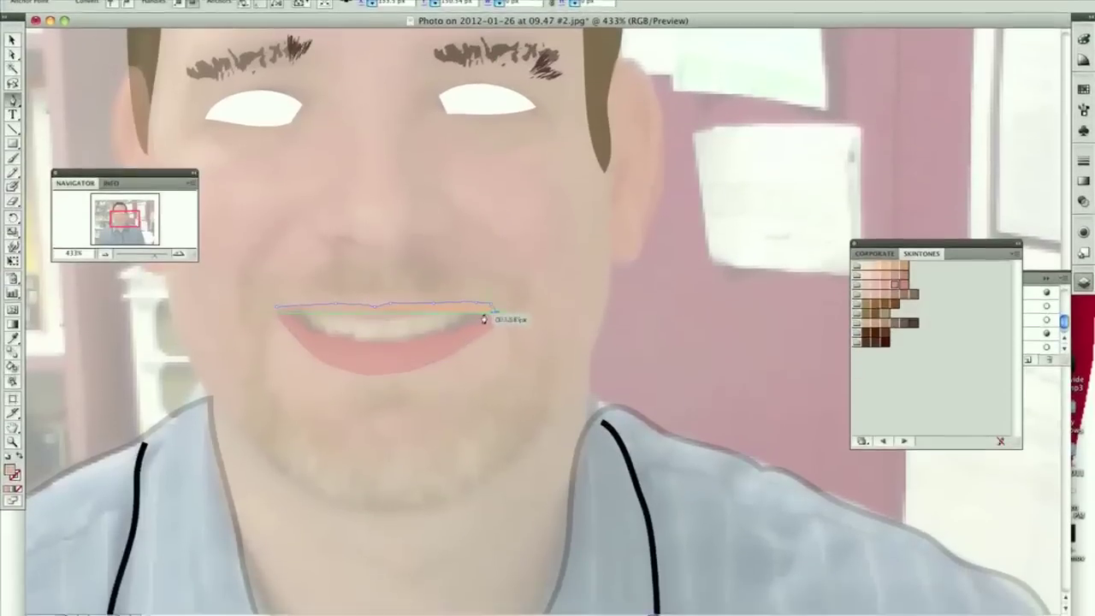
left_click_drag(485, 308, 461, 310)
left_click_drag(394, 315, 278, 301)
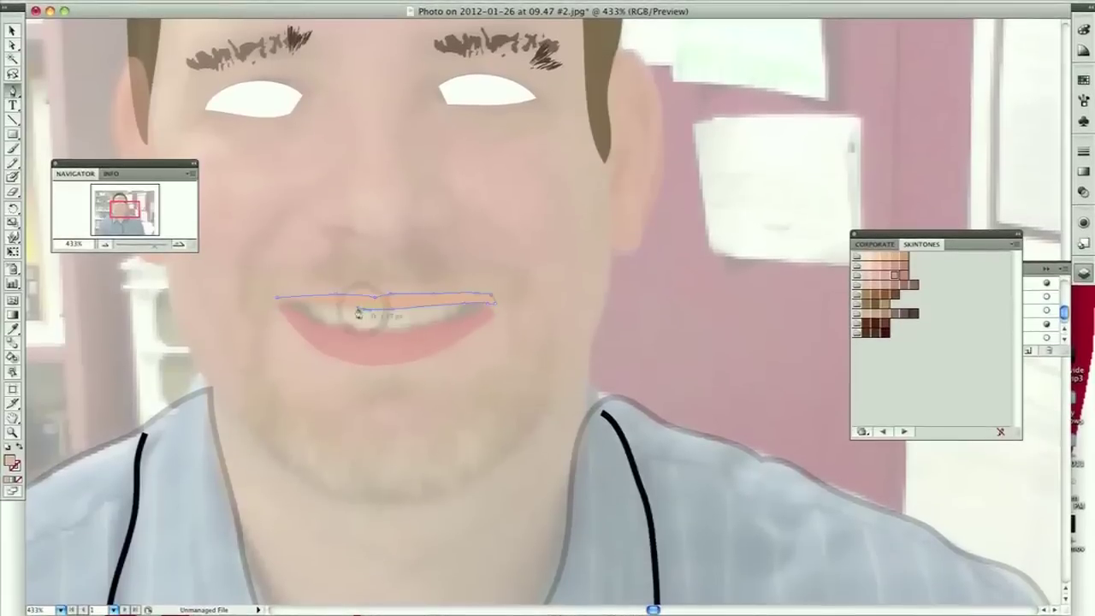
left_click(279, 311)
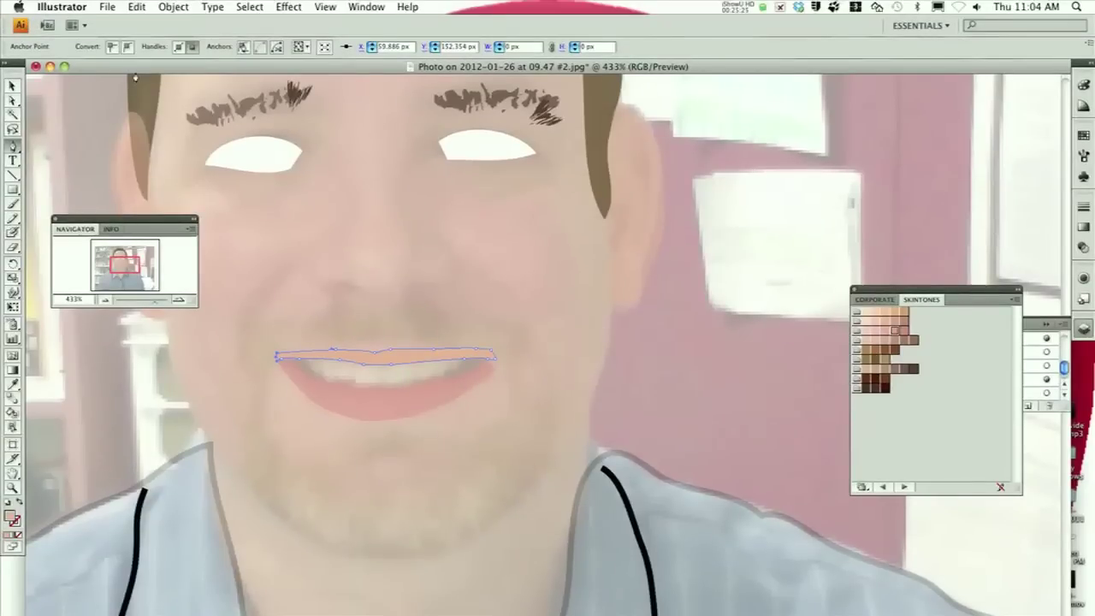
- Match the upper lip's fill to the bottom lip's pink at 56% opacity
key("v")
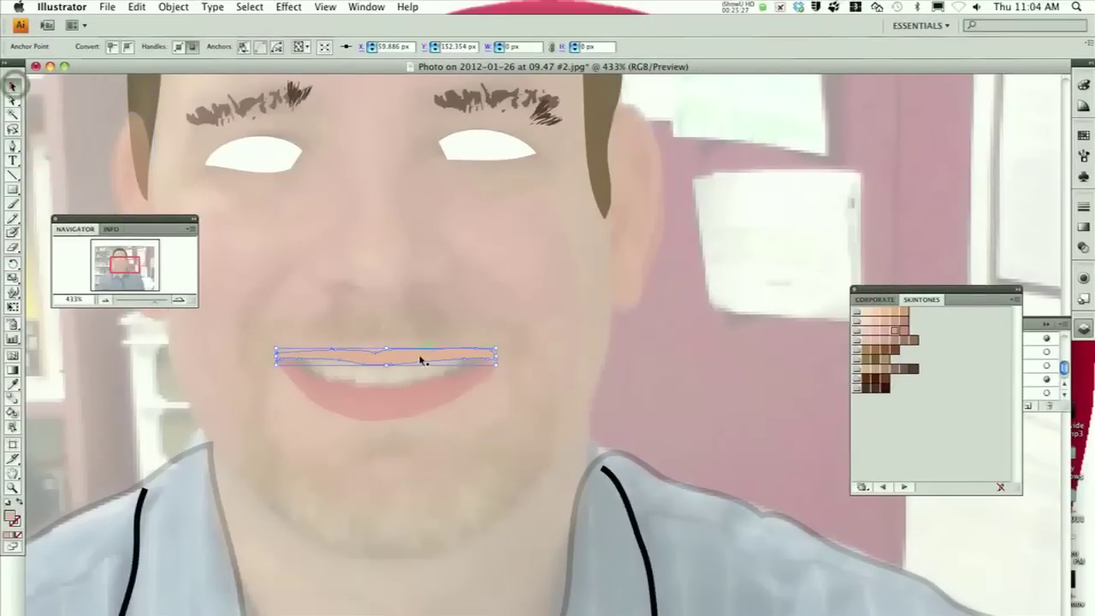
left_click(418, 351)
left_click(389, 47)
left_click_drag(388, 62, 374, 64)
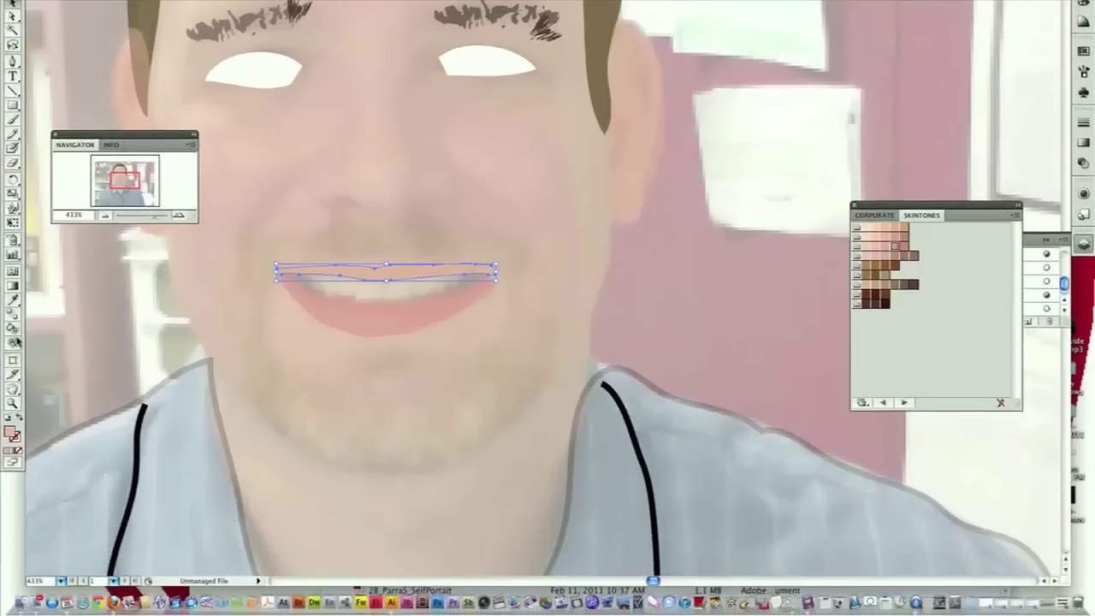
left_click(414, 316)
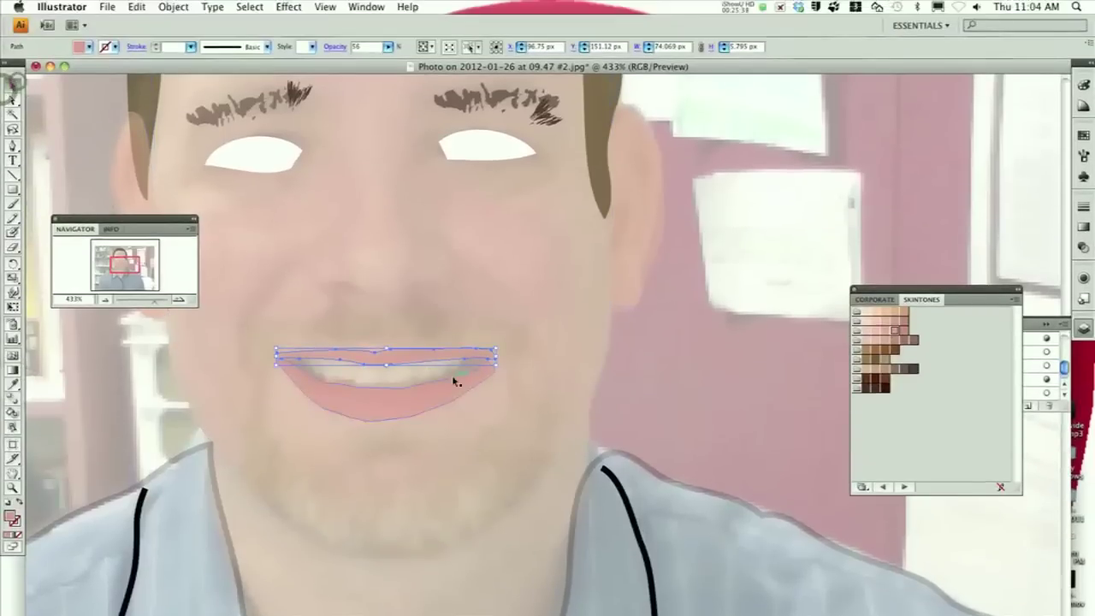
left_click(541, 361)
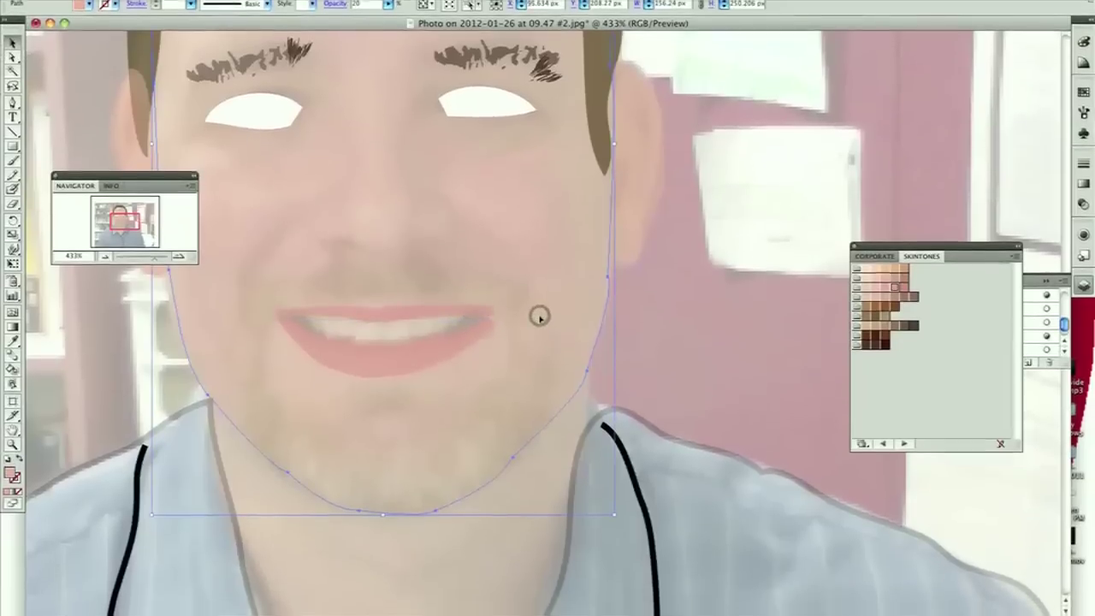
- Refine the ends of the upper lip outline with the Pencil tool and deselect it
left_click(483, 308)
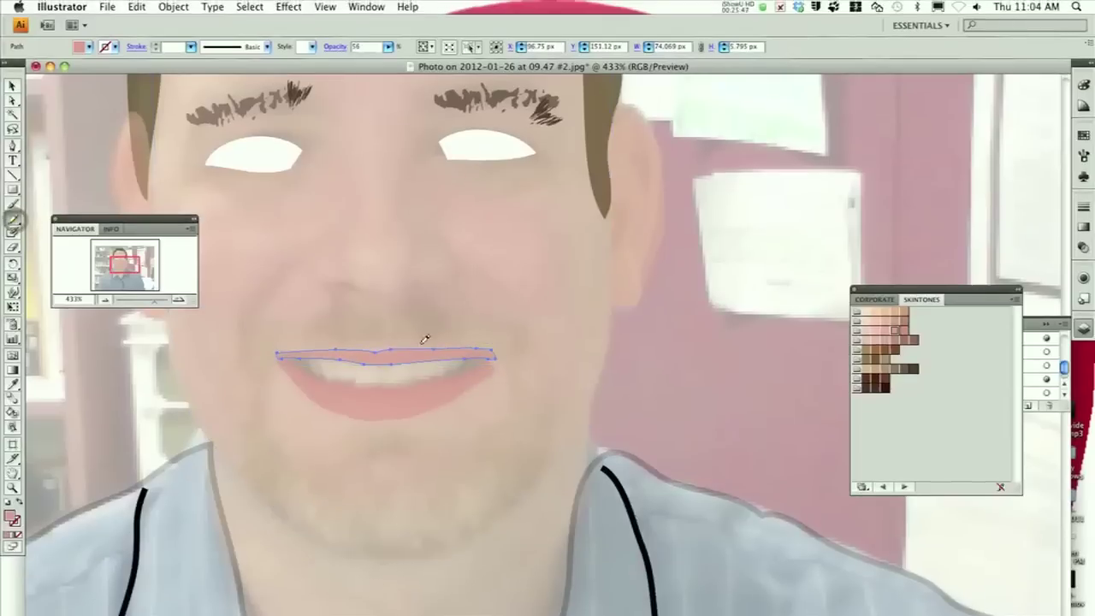
left_click_drag(493, 357, 487, 359)
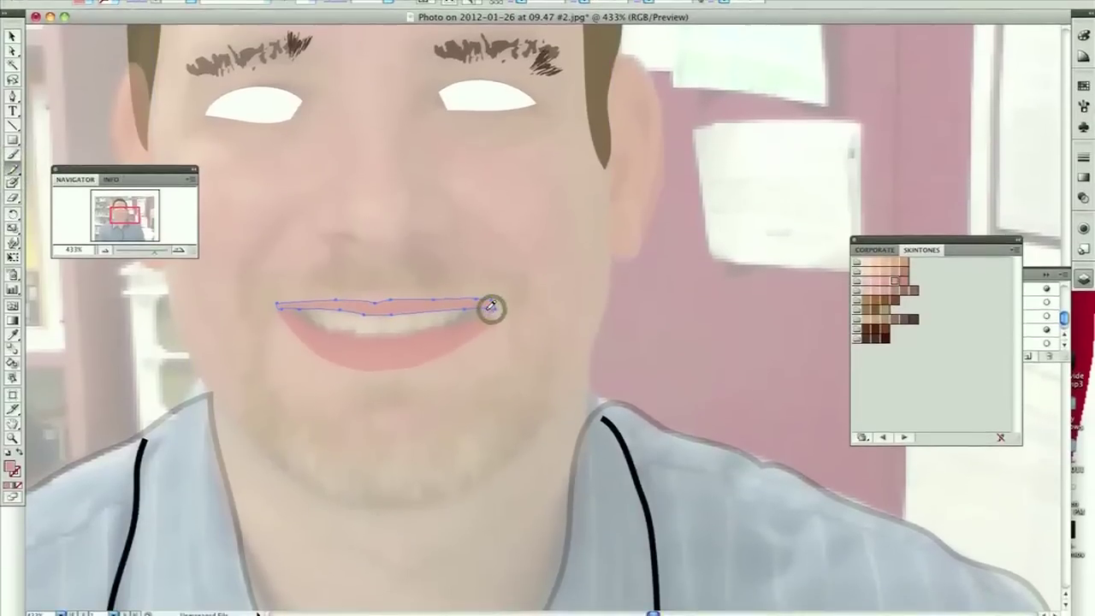
left_click(299, 303)
left_click(489, 301)
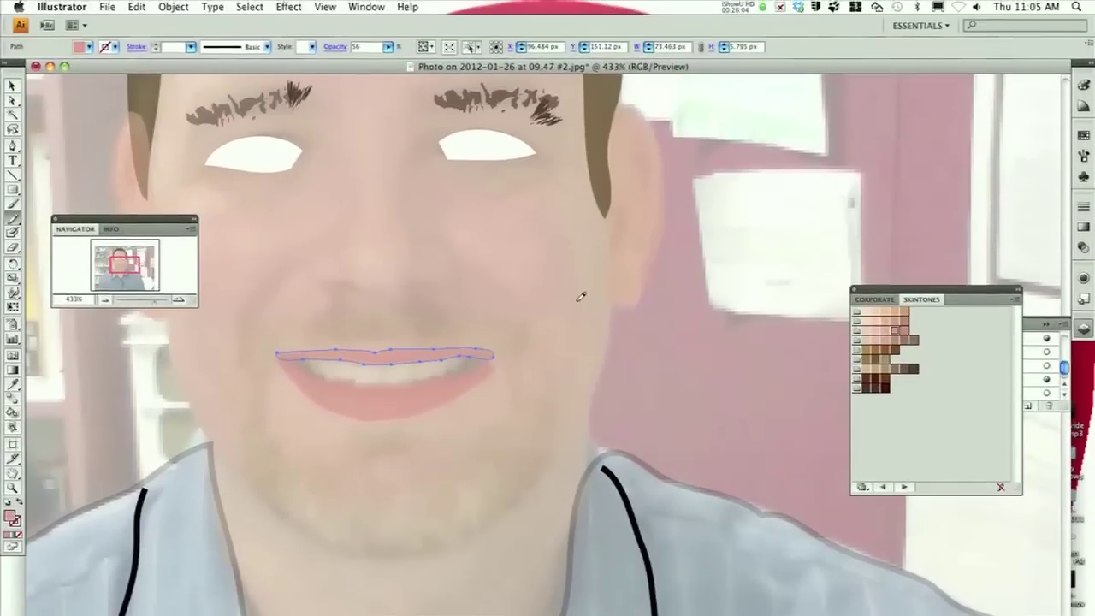
key("super")
left_click(613, 314)
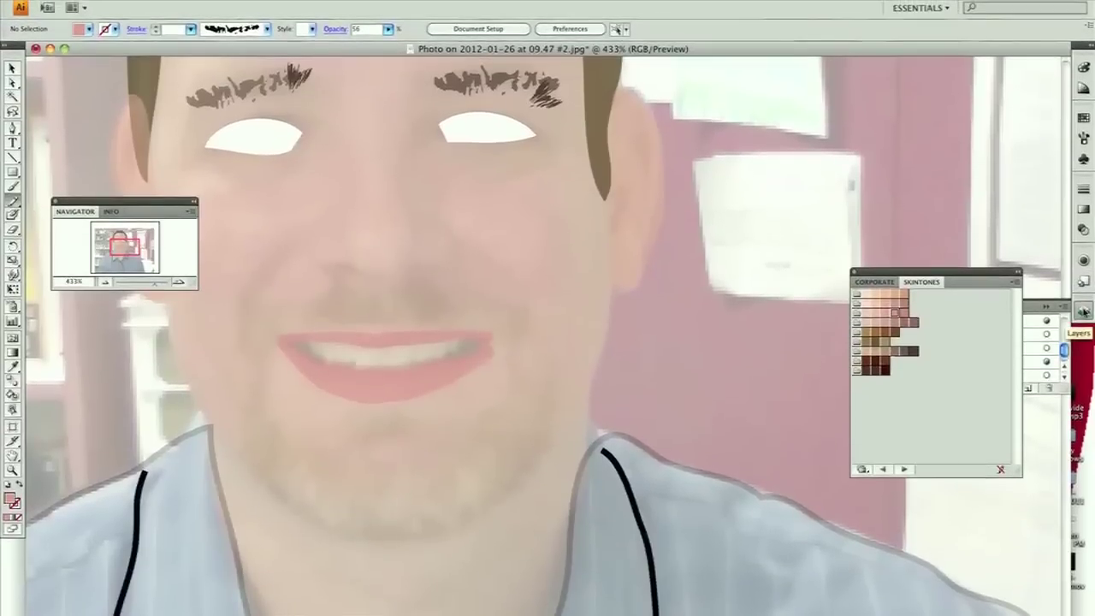
- Hide the photo and view the whole drawing at 73.3% to check the portrait without its background
left_click(1030, 308)
left_click_drag(1063, 349, 1063, 359)
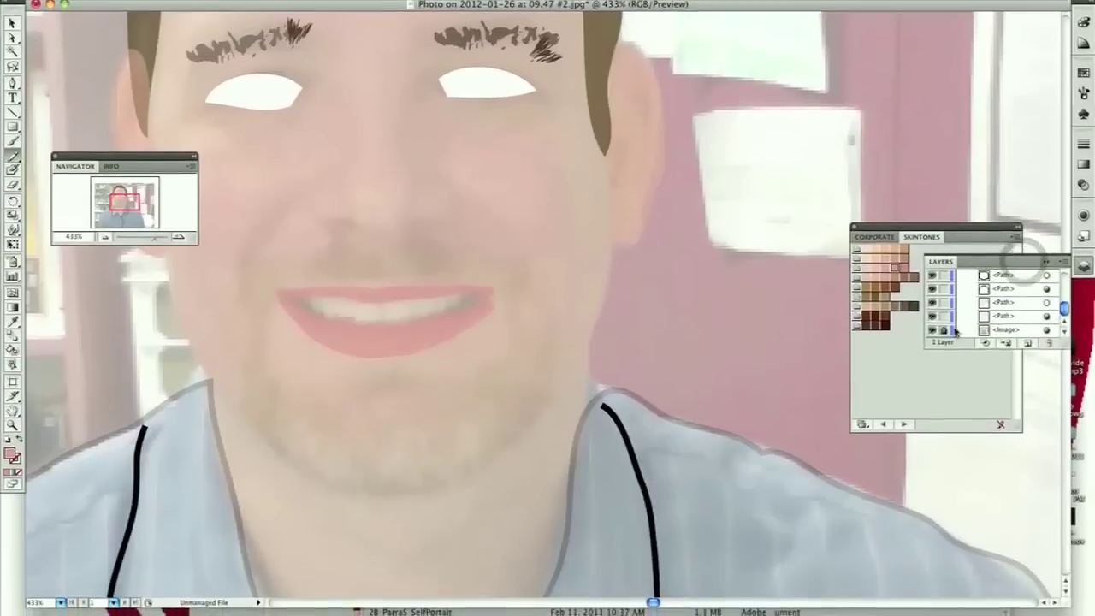
left_click(944, 330)
left_click(933, 310)
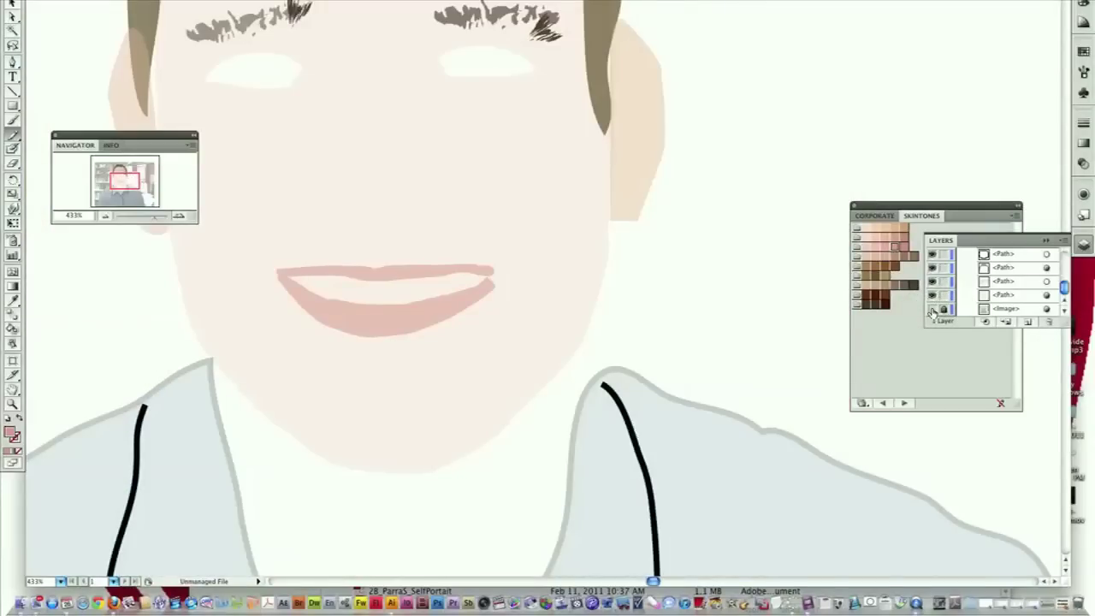
left_click_drag(155, 217, 136, 218)
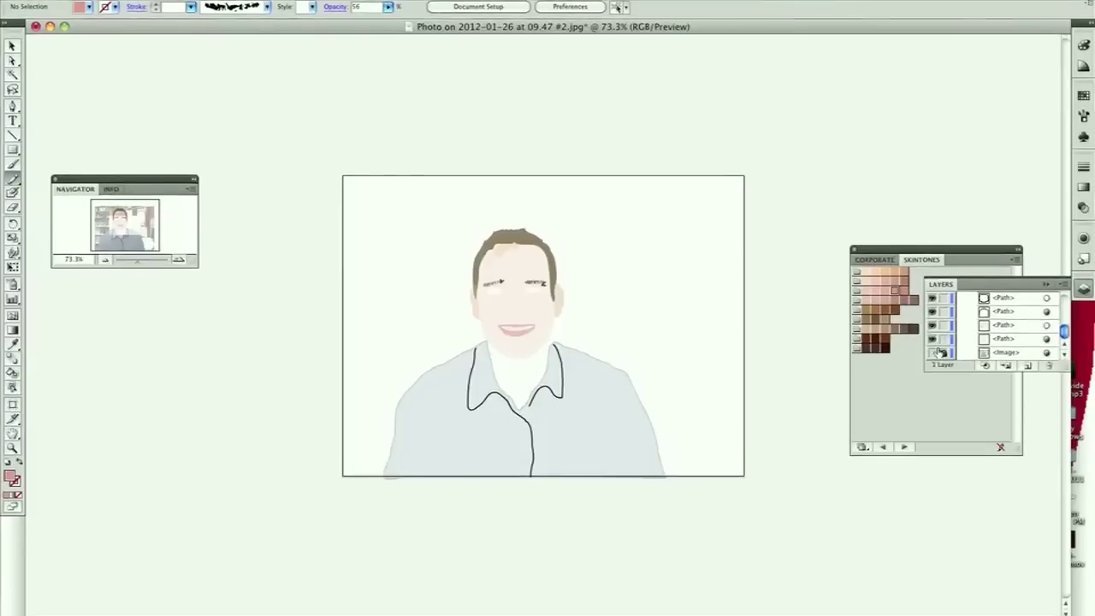
left_click(932, 392)
left_click(931, 318)
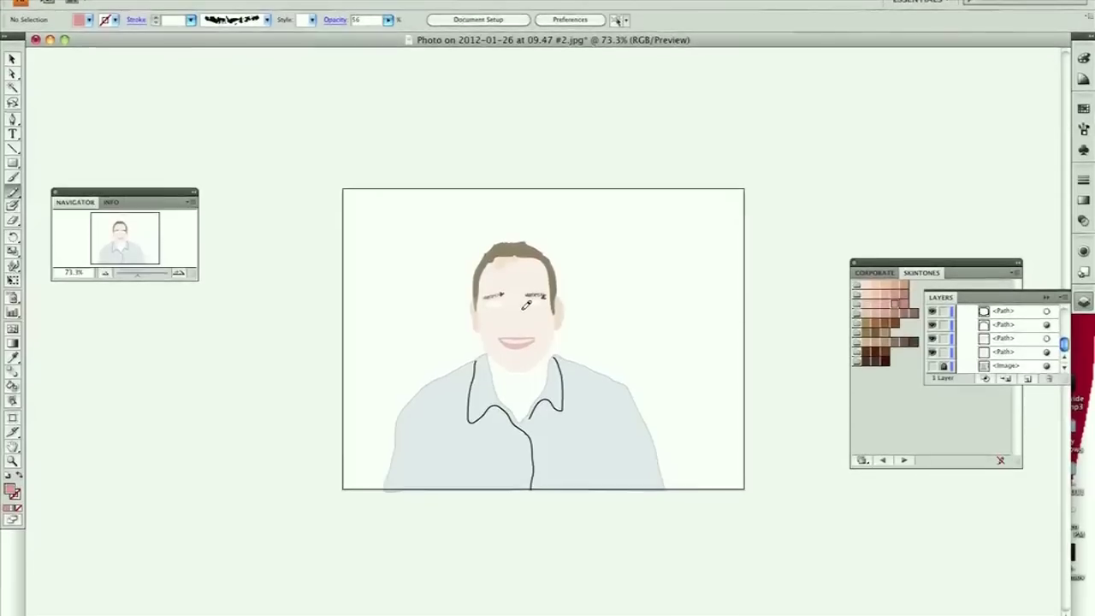
- Lower the opacity of the white eye shape nearer the fully visible ear to 32%, and show the photo again
left_click_drag(531, 305, 526, 302)
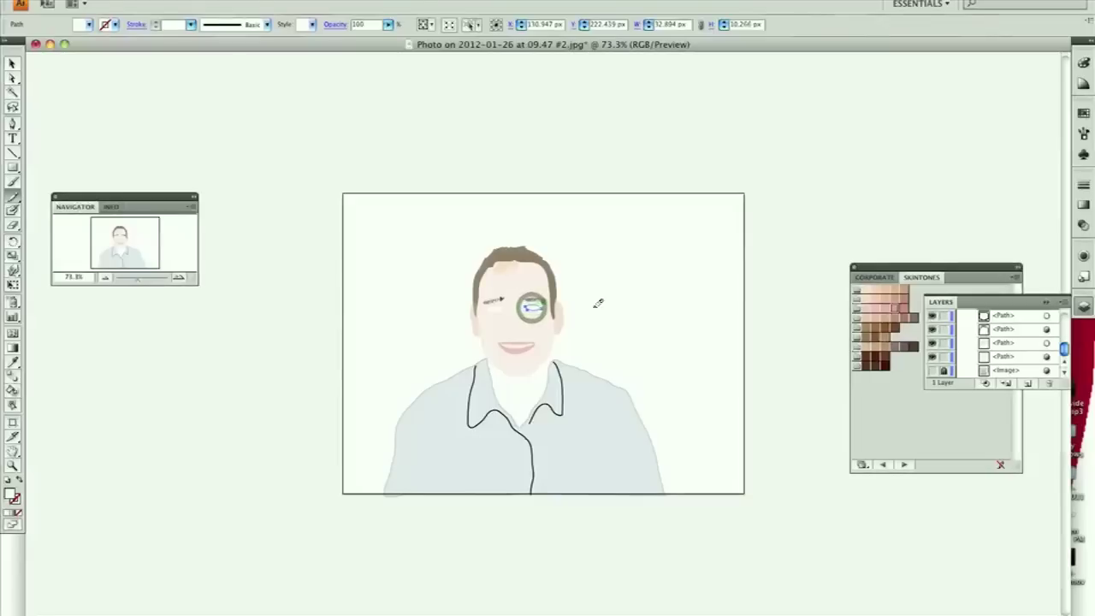
key("super+z")
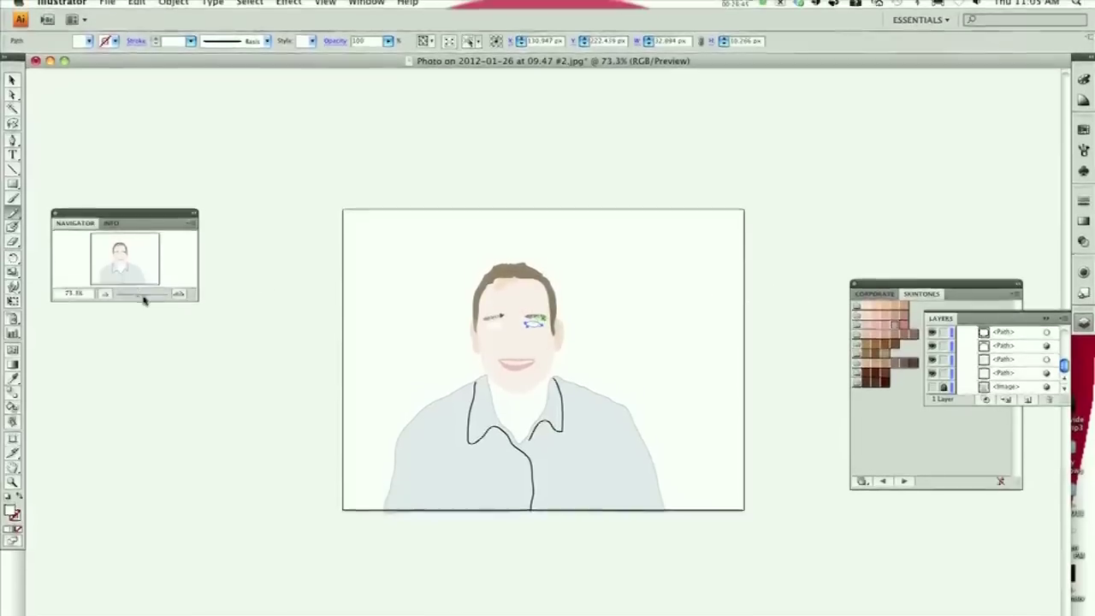
left_click_drag(136, 306, 152, 302)
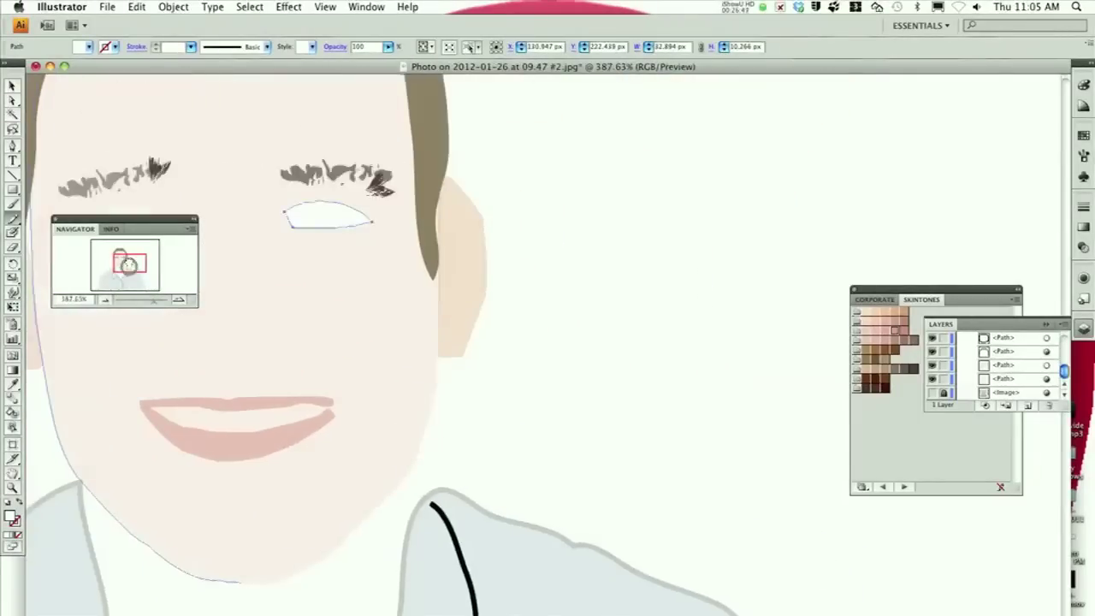
left_click_drag(128, 266, 125, 260)
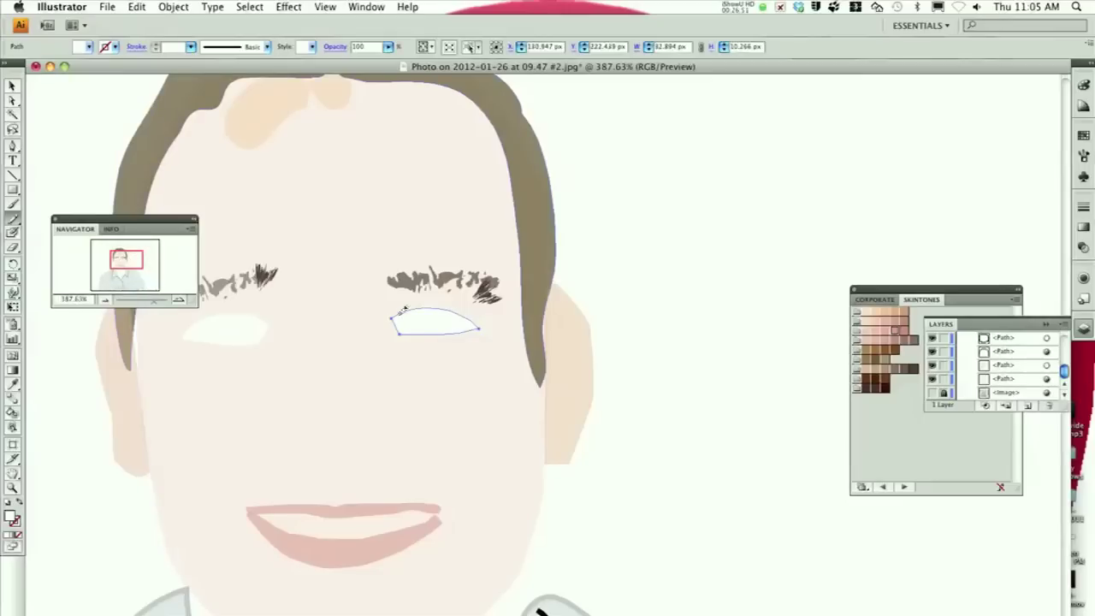
left_click(440, 328)
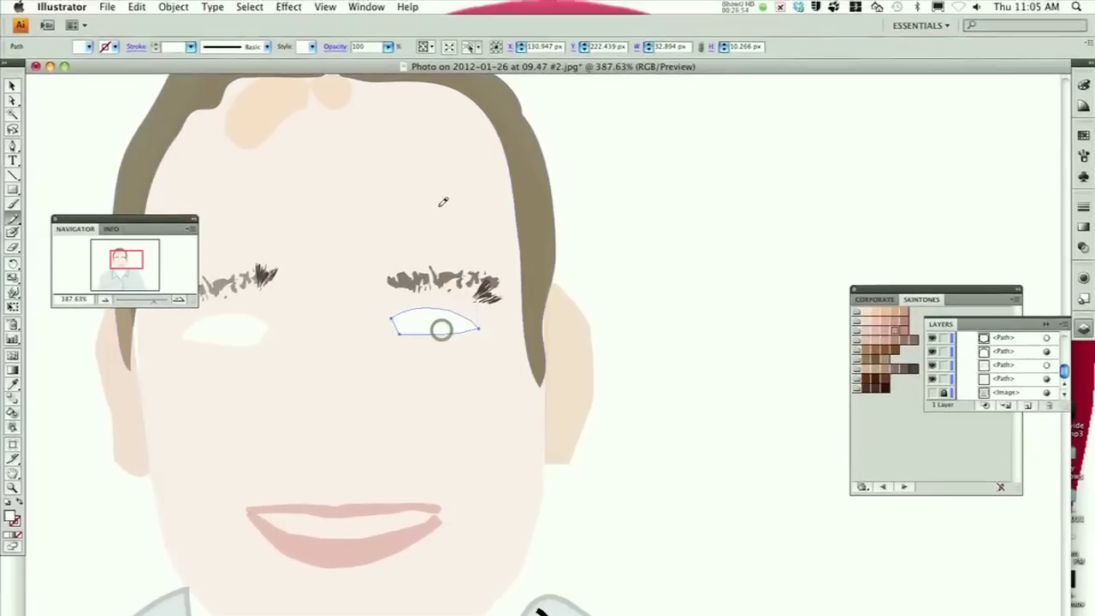
left_click(387, 47)
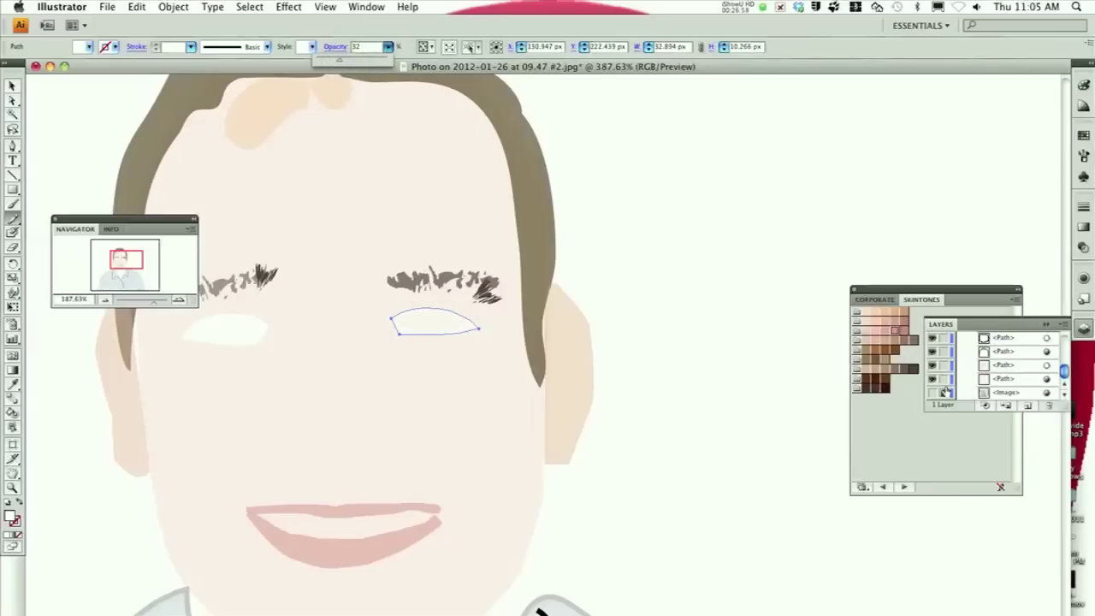
left_click(933, 393)
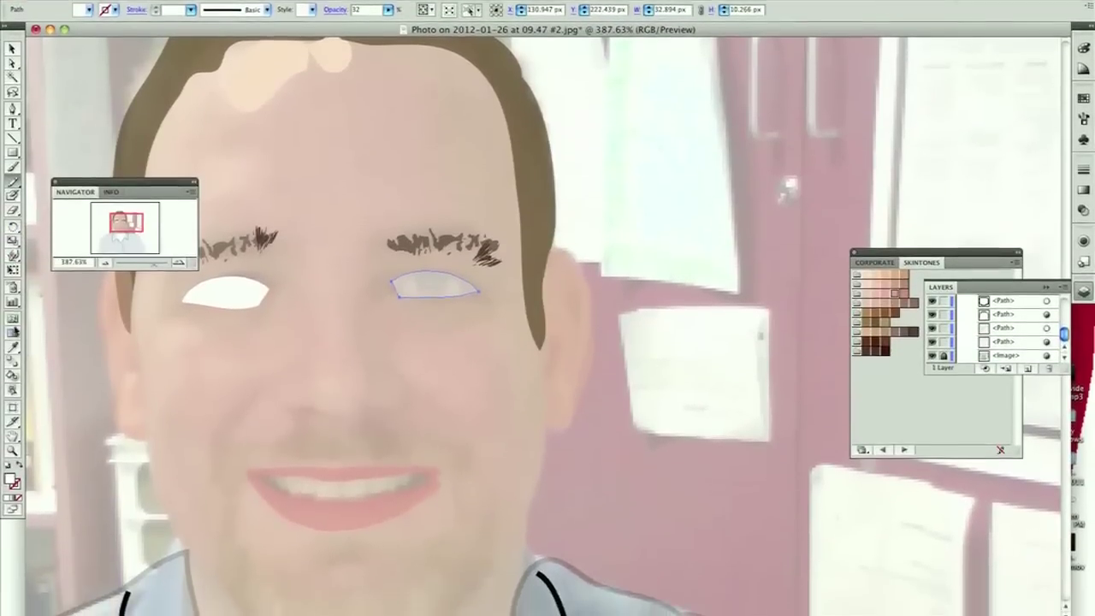
- Draw an iris ellipse about 12.5 by 10.3 px inside the semi-transparent eye and fill it with a greyish-brown skin-tone swatch
left_click_drag(15, 190, 49, 222)
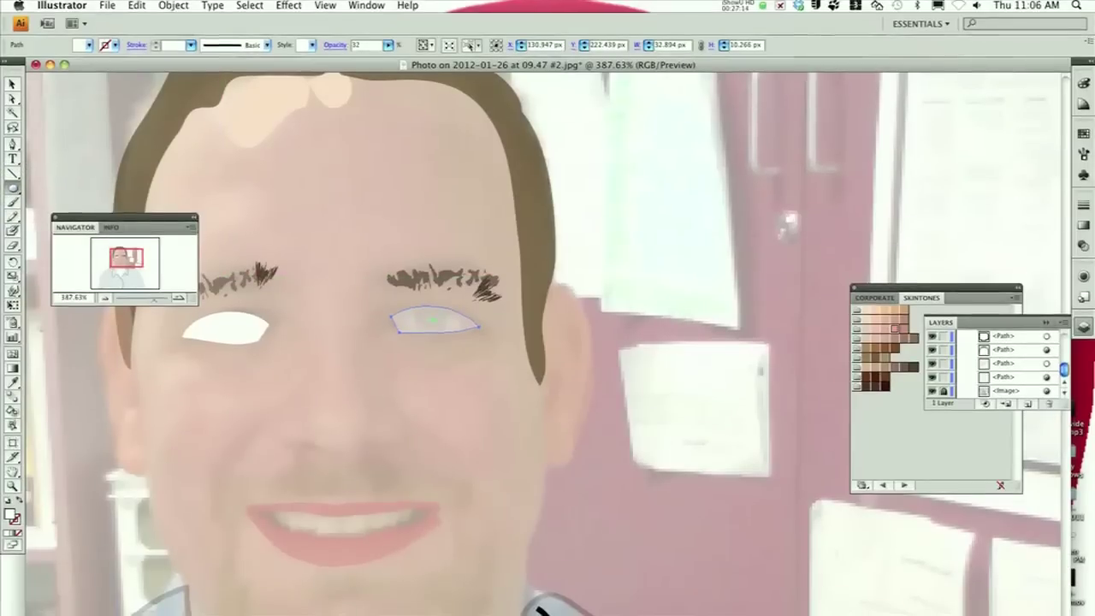
left_click_drag(417, 296, 451, 308)
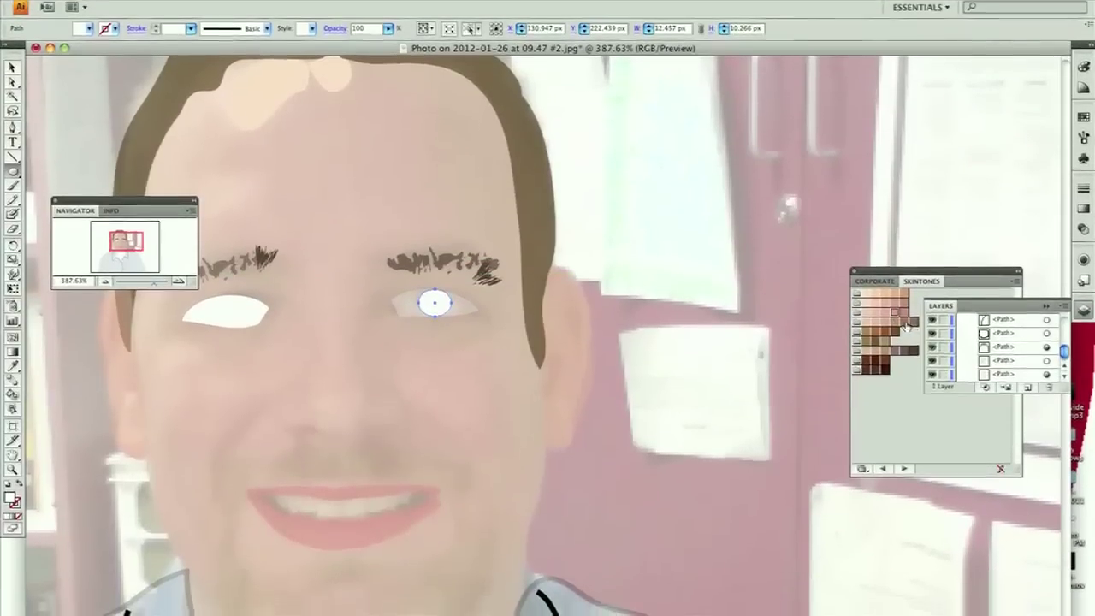
left_click(909, 339)
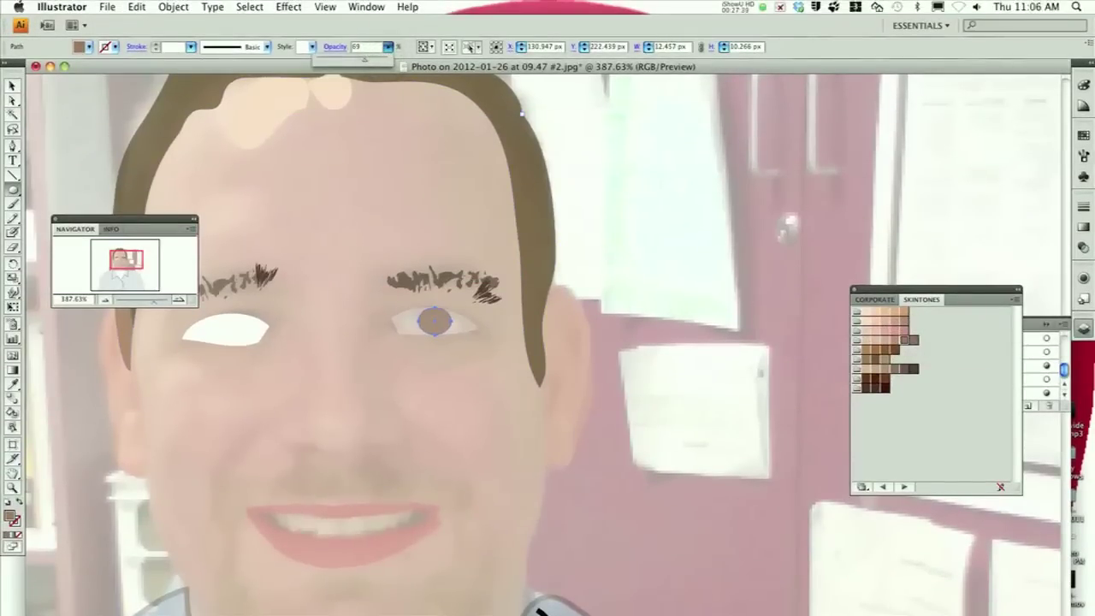
- Reselect the greyish-brown iris in the semi-transparent eye and lower its opacity to 25%
left_click(505, 347)
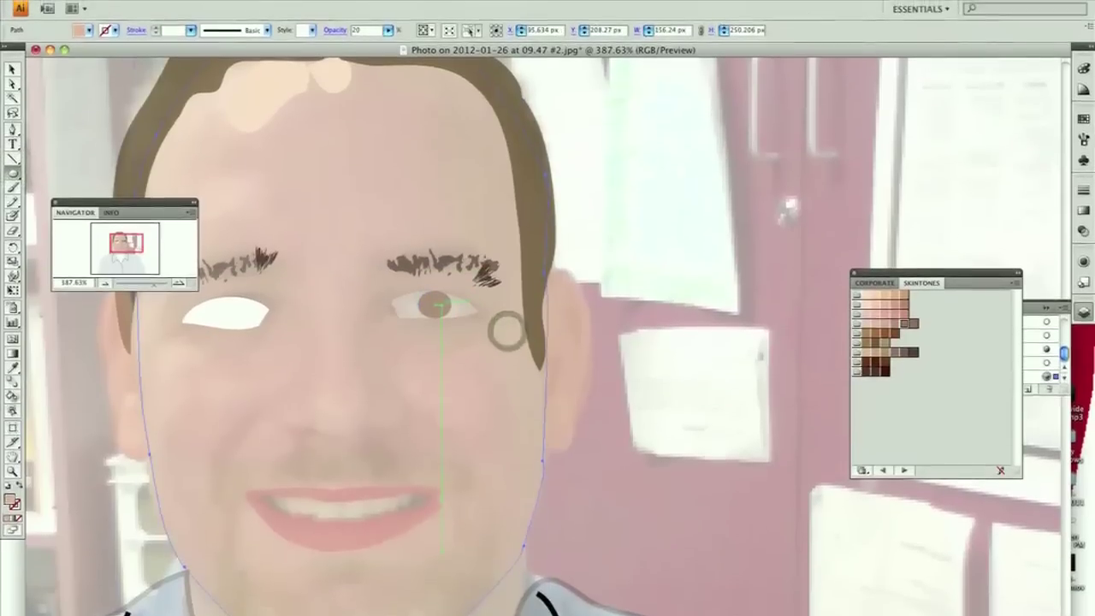
left_click(447, 321)
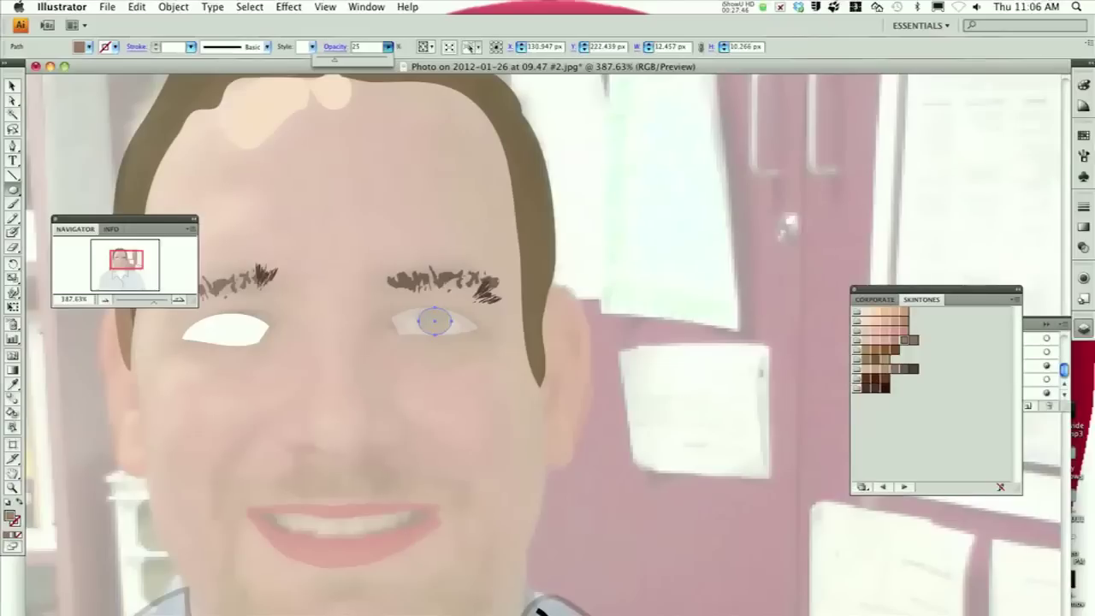
- Draw a small pupil ellipse about 2.5 by 3.1 px inside the iris and nudge it horizontally into the centre
left_click_drag(425, 303, 432, 304)
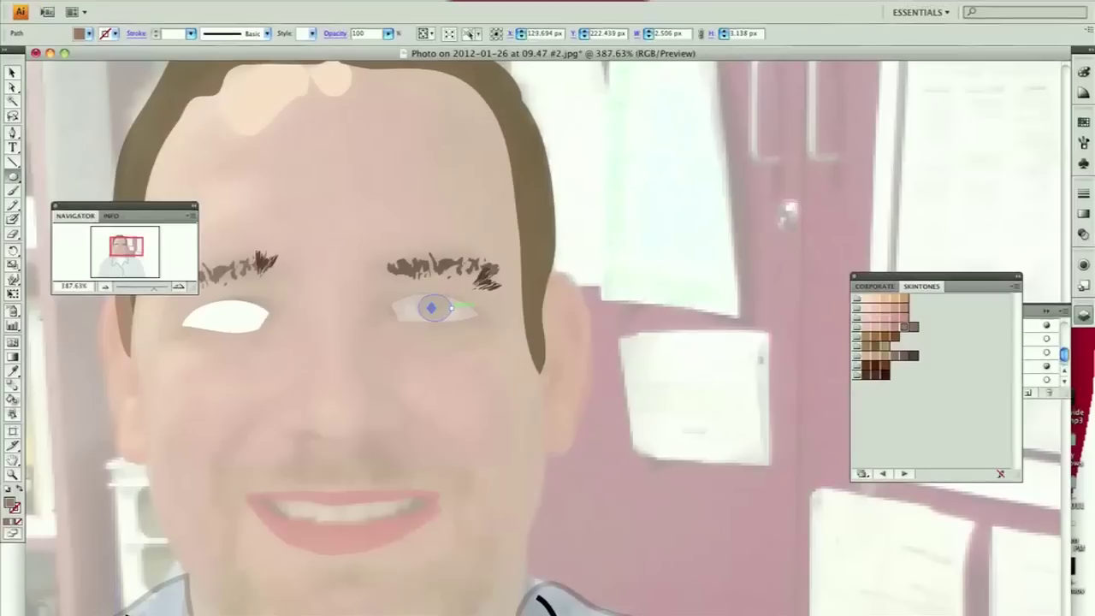
key("Right")
key("Right")
key("Right")
key("Right")
key("Right")
key("Right")
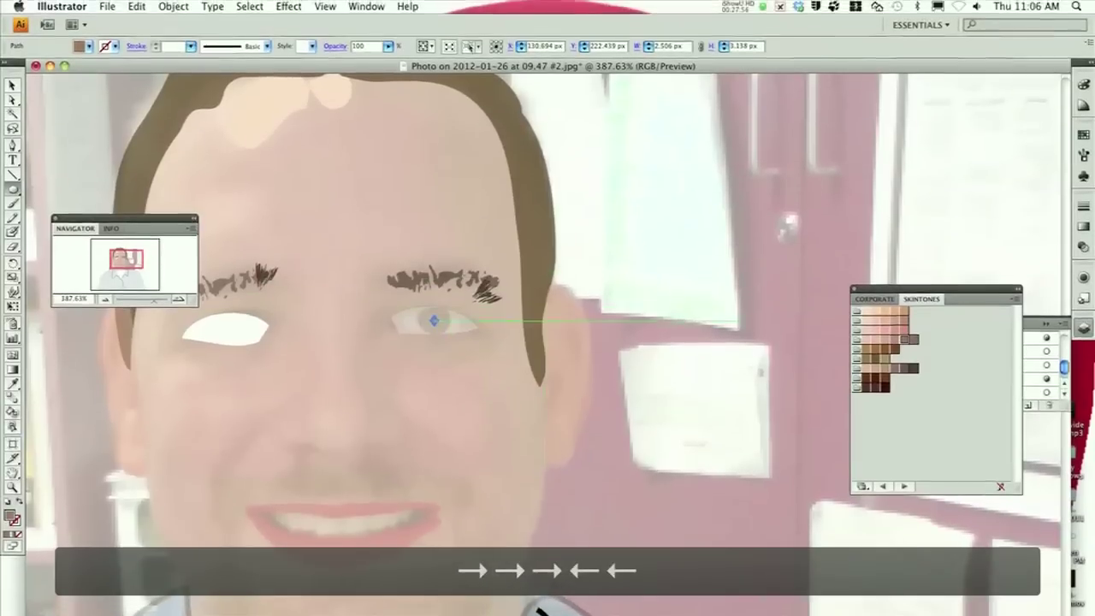
- Fill the pupil with black and reduce its opacity to about 67%
left_click(1085, 83)
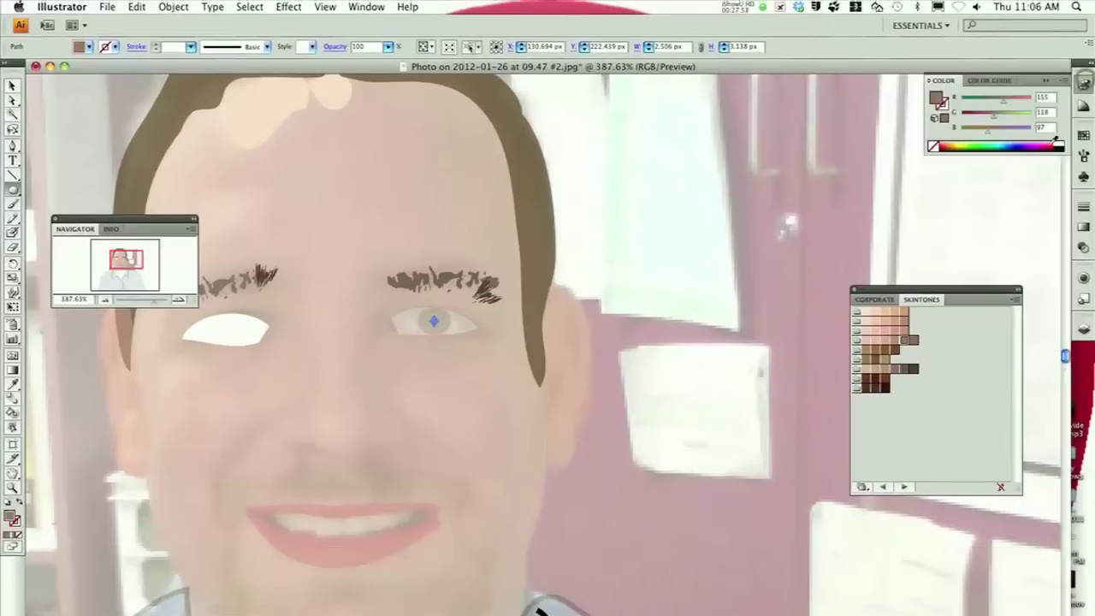
left_click(1061, 147)
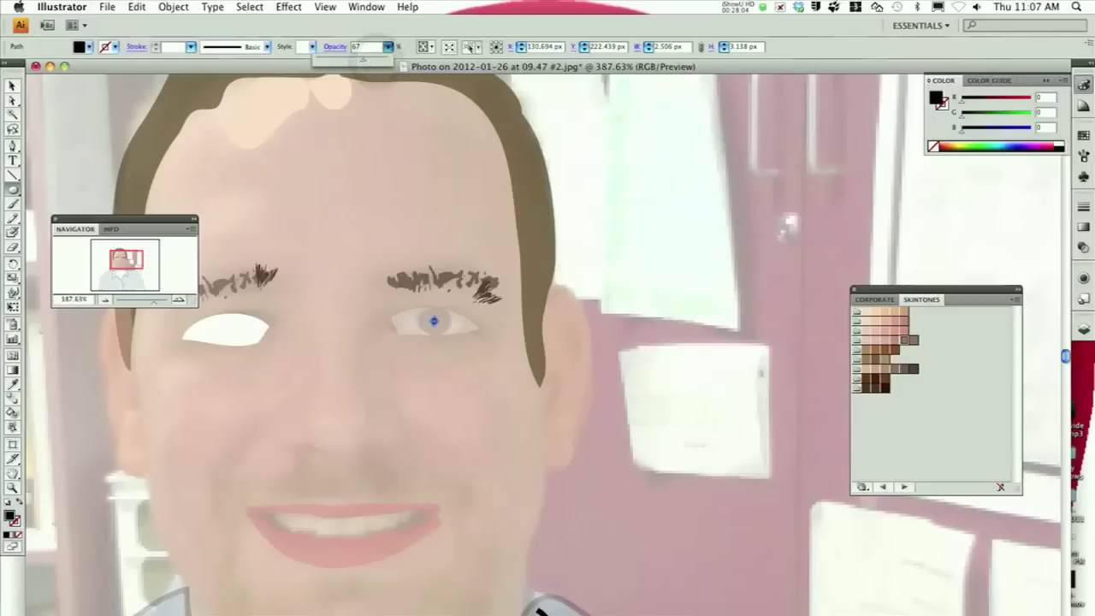
left_click(468, 270)
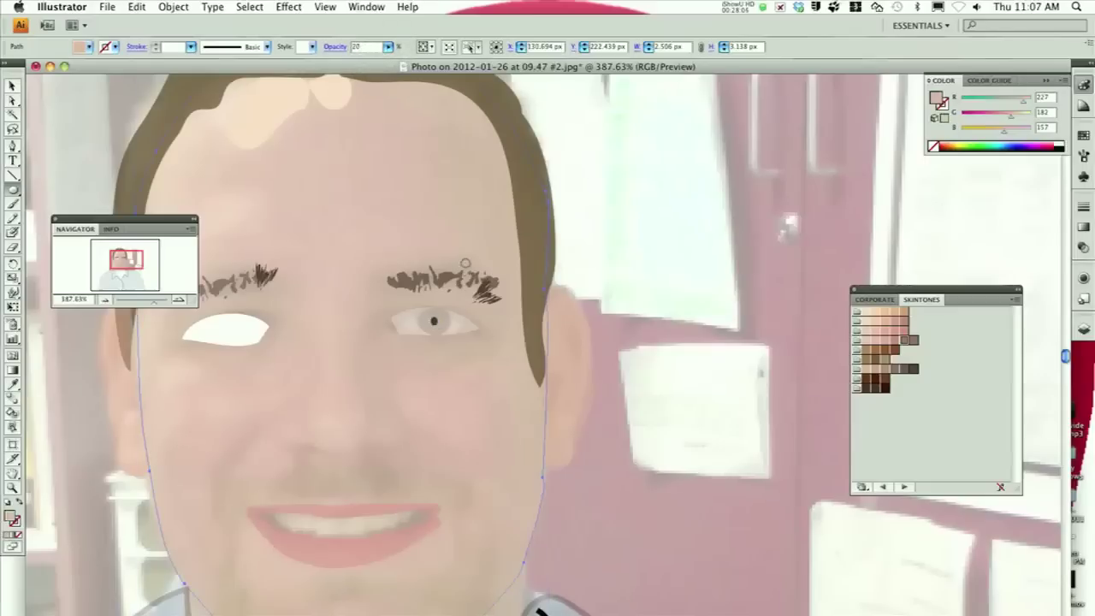
- Select the white eye shape around the finished iris and set its opacity to 51%
left_click(464, 323)
left_click(462, 323)
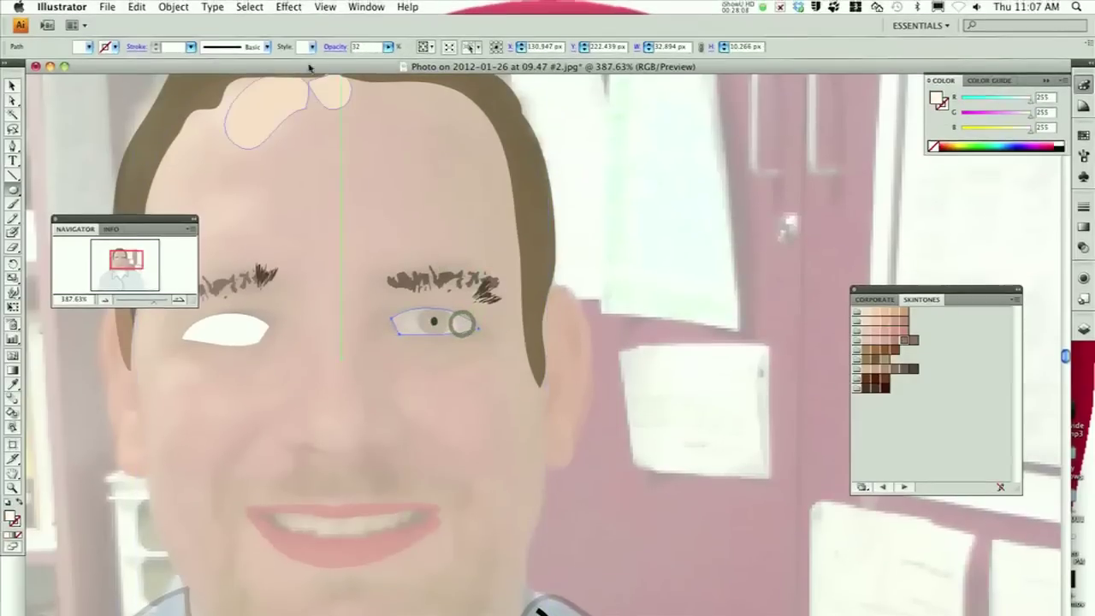
left_click(389, 47)
left_click(354, 64)
- Deselect the eye, hide the locked photo and view the drawing at about 141% to check the portrait without its background
left_click(1084, 328)
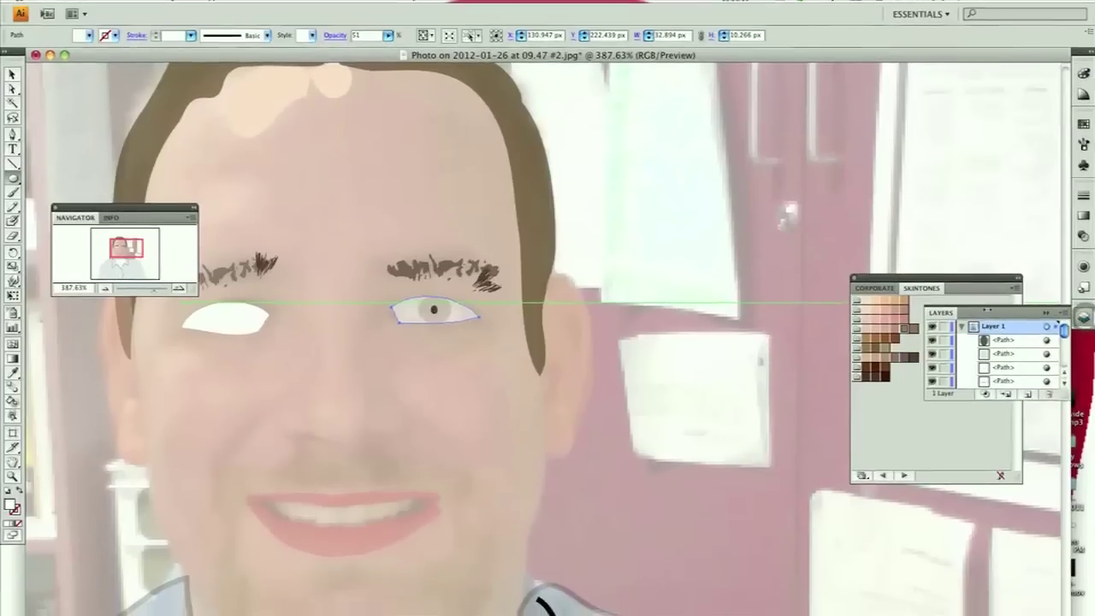
left_click(855, 232, "super")
scroll(1013, 370, "down", 5)
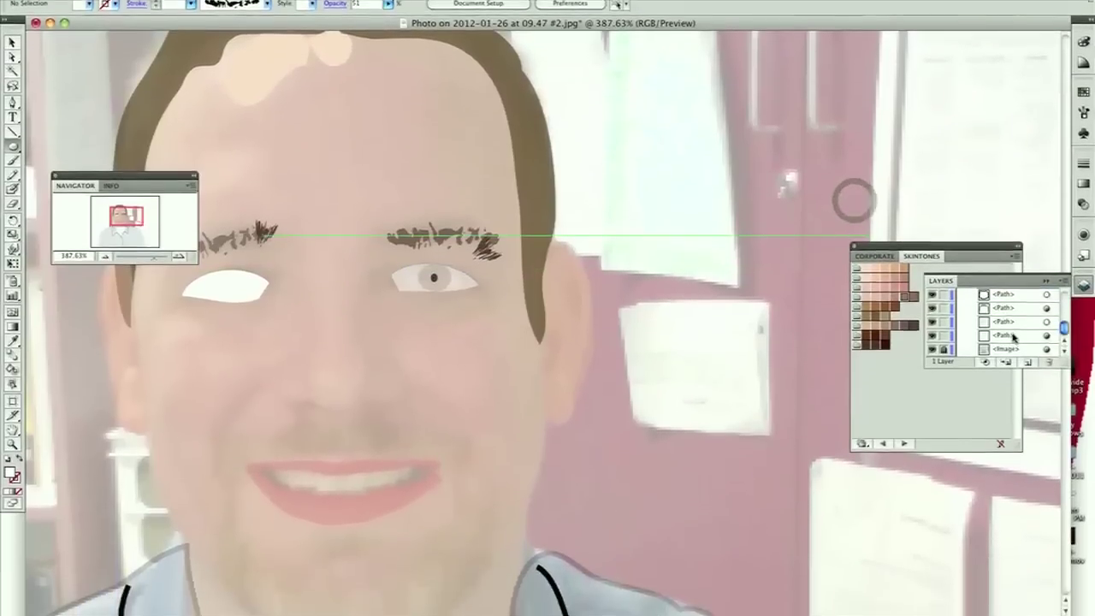
left_click(933, 350)
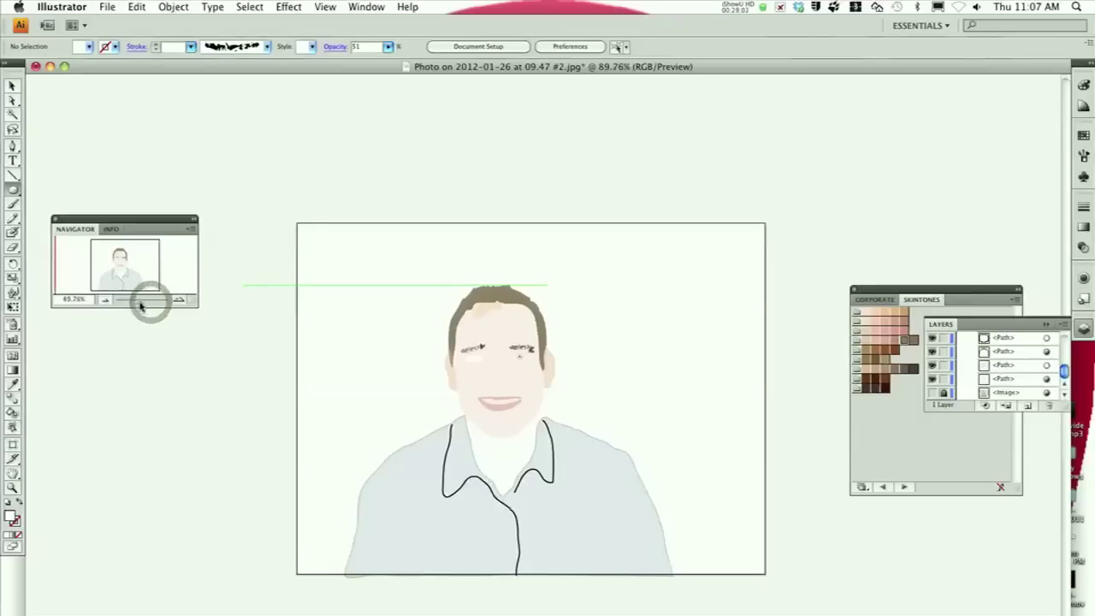
left_click_drag(147, 301, 144, 305)
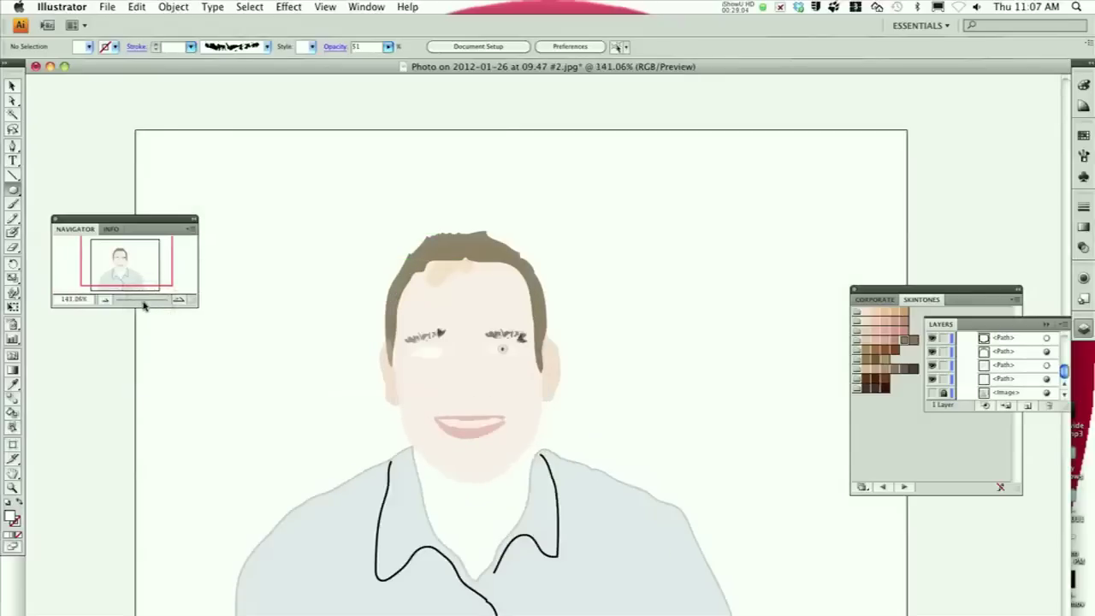